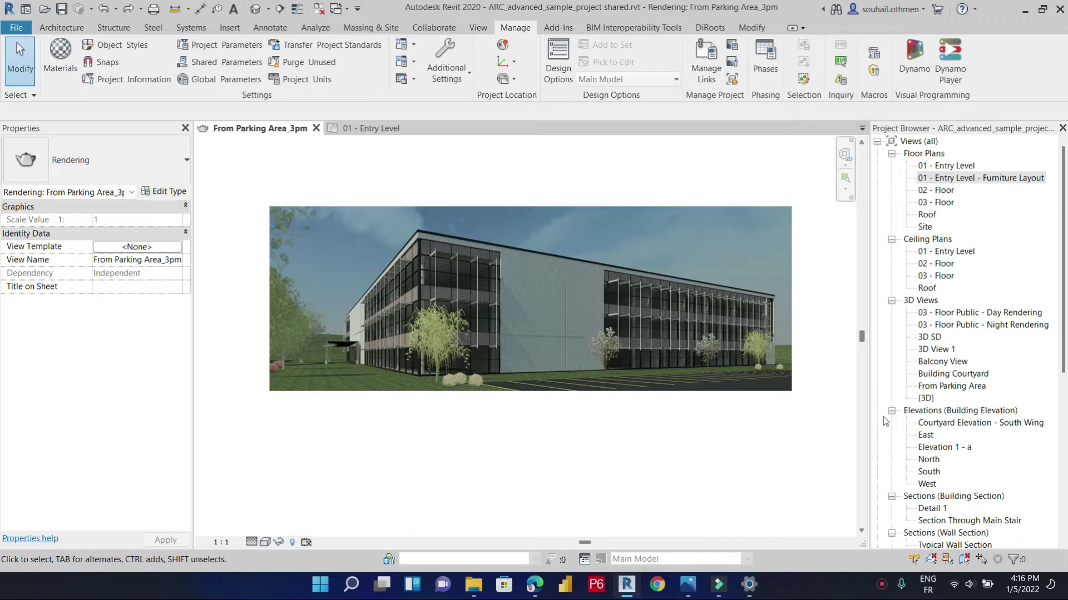
- Look through the project browser's views, and switch to Photos to examine the design and construction phases tip sheet
{"action": "scroll", "coordinate": [969, 385], "scroll_direction": "down", "scroll_amount": 3}
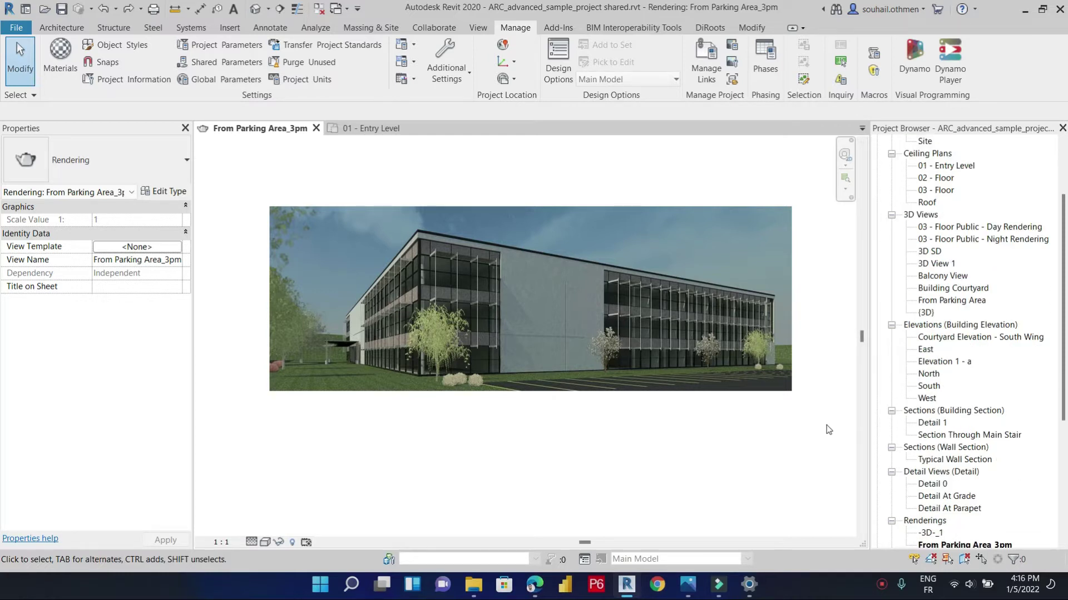
{"action": "scroll", "coordinate": [969, 329], "scroll_direction": "down", "scroll_amount": 3}
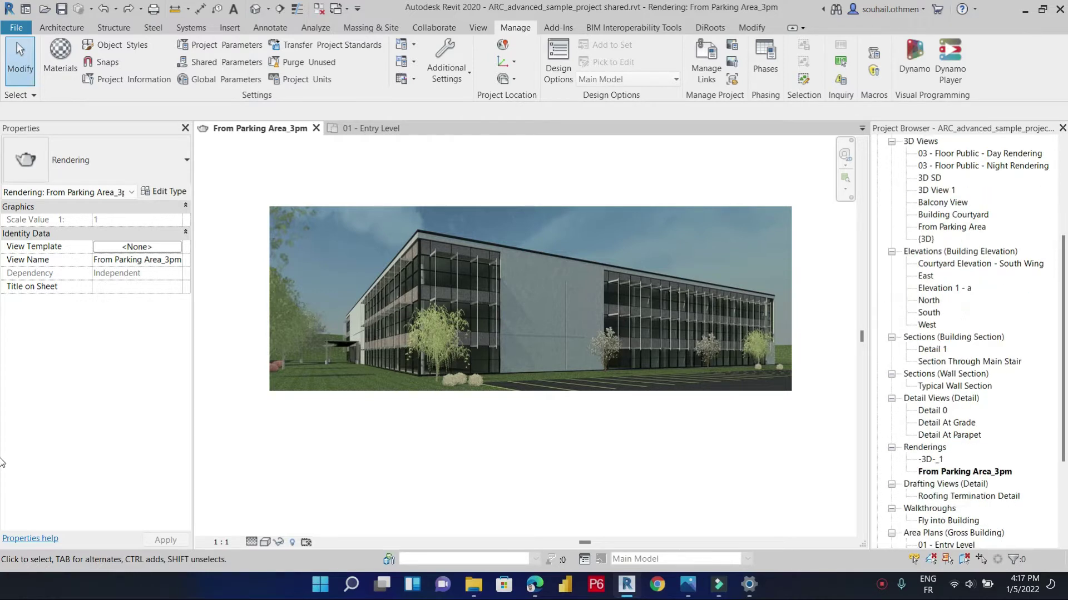
{"action": "scroll", "coordinate": [939, 436], "scroll_direction": "down", "scroll_amount": 3}
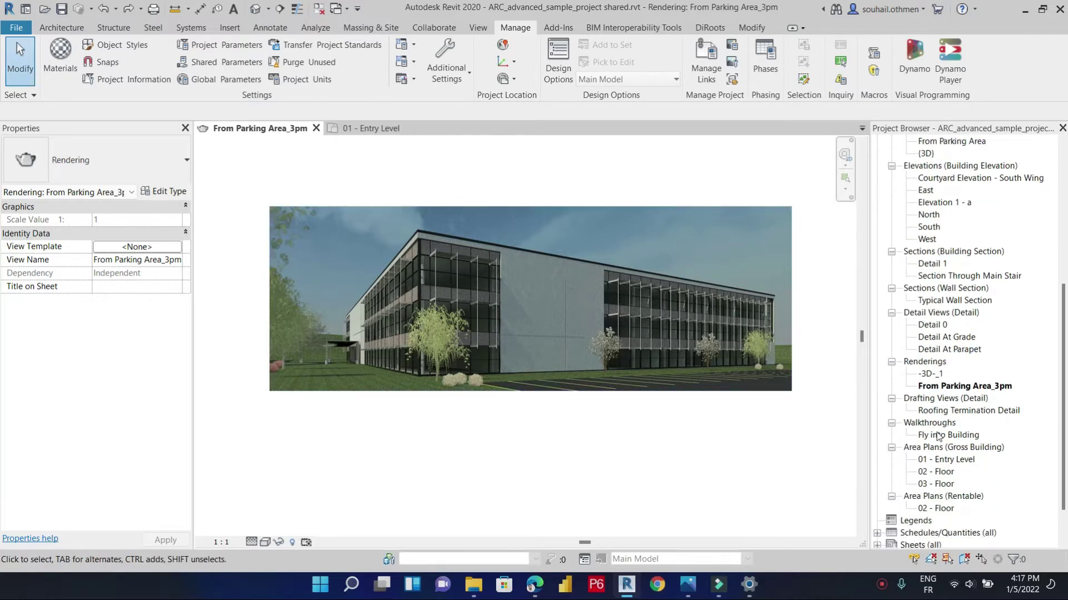
{"action": "scroll", "coordinate": [939, 437], "scroll_direction": "down", "scroll_amount": 3}
{"action": "scroll", "coordinate": [712, 461], "scroll_direction": "down", "scroll_amount": 1}
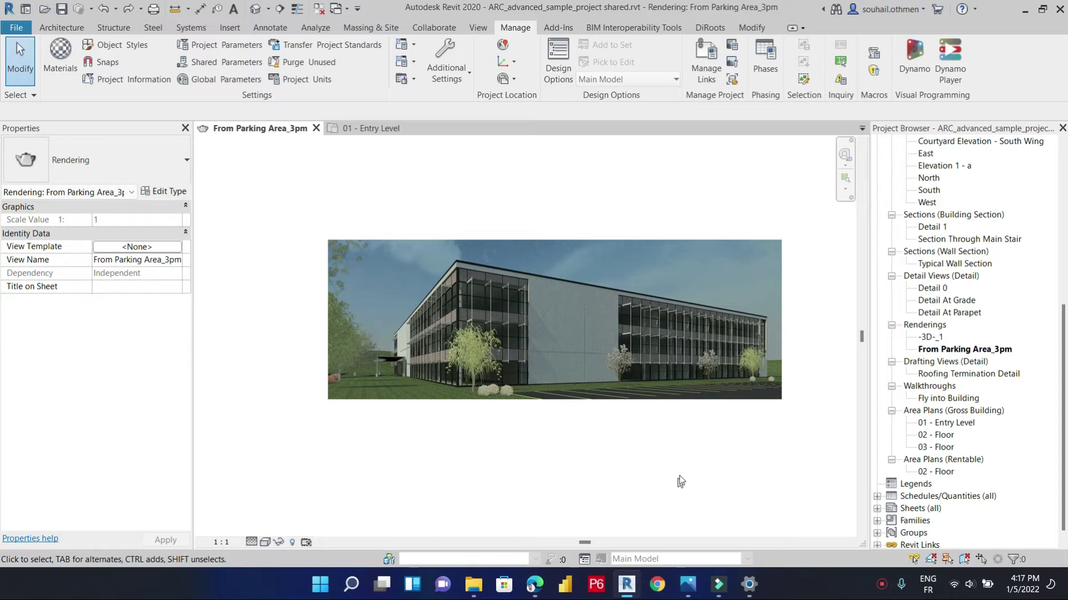
{"action": "left_click", "coordinate": [688, 584]}
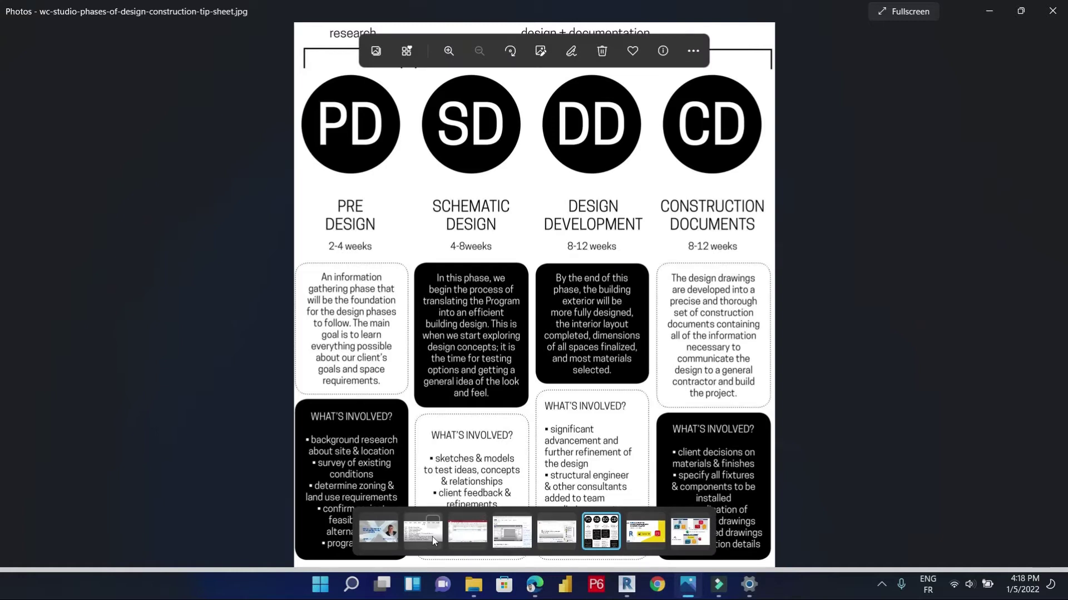
{"action": "left_click", "coordinate": [421, 535]}
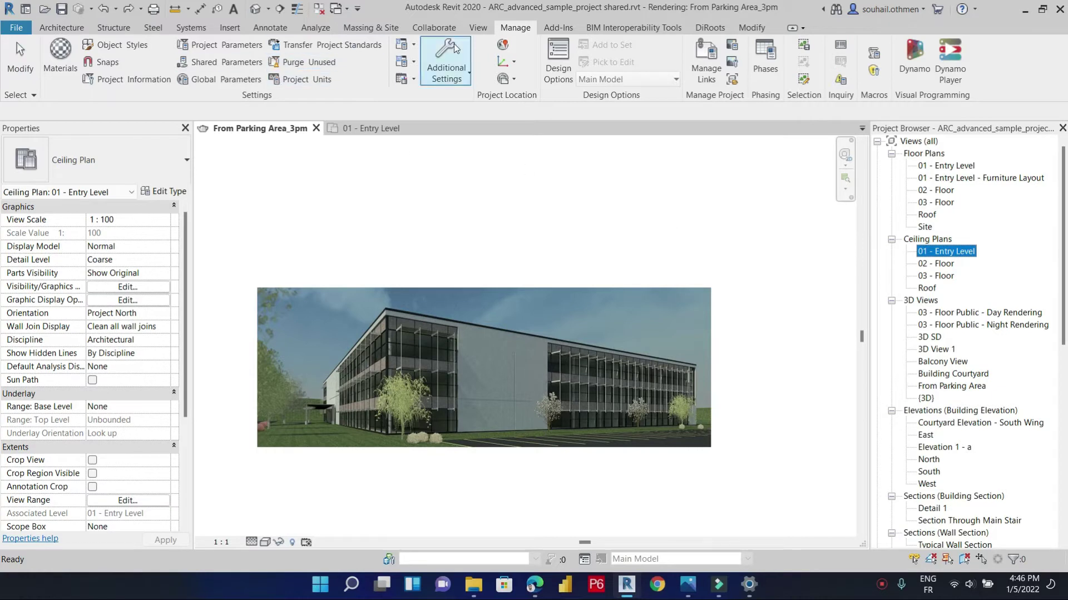
- Start a new project parameter named Project Phases
{"action": "left_click", "coordinate": [219, 45]}
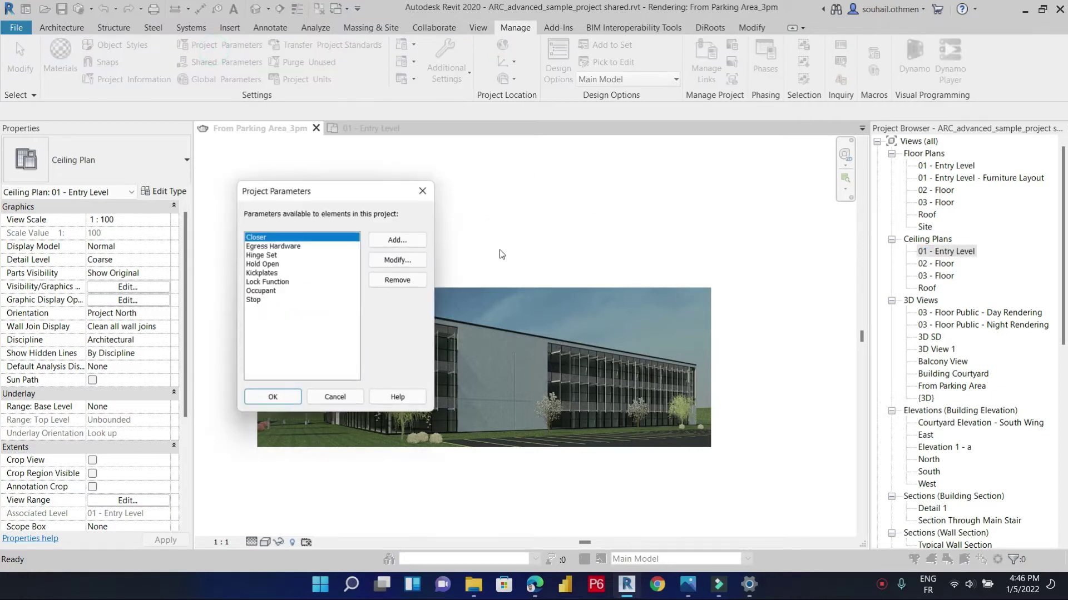
{"action": "left_click", "coordinate": [262, 264]}
{"action": "left_click", "coordinate": [397, 240]}
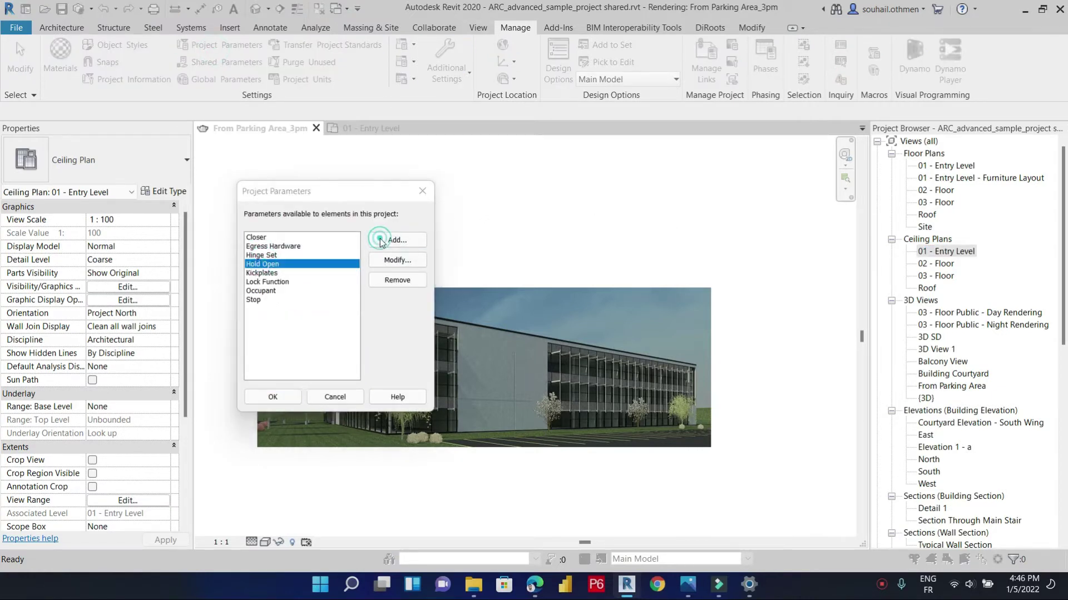
{"action": "left_click", "coordinate": [327, 313]}
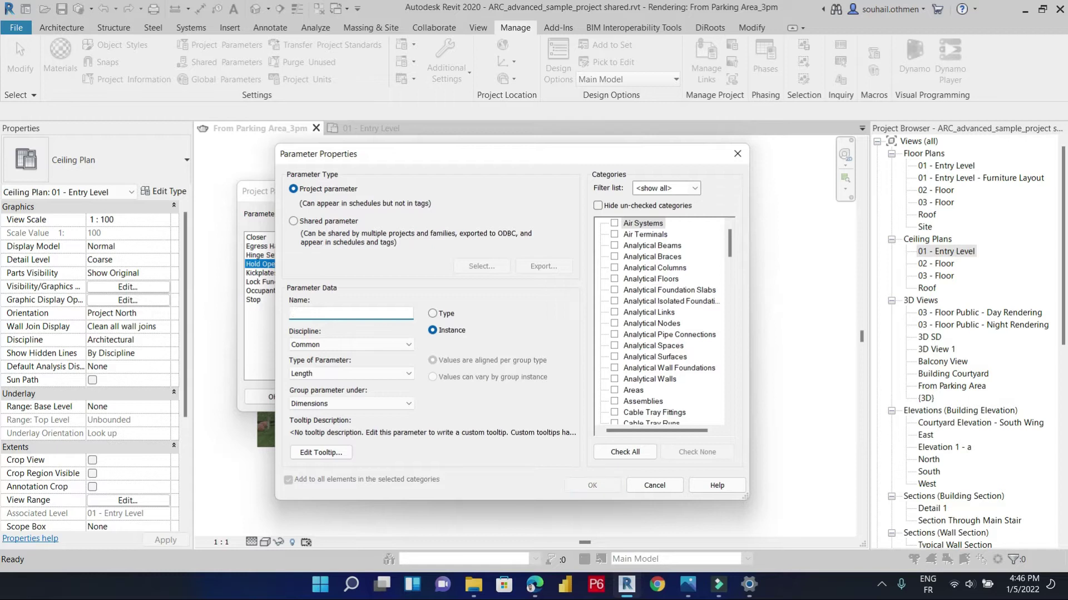
{"action": "type", "text": "F"}
{"action": "left_click", "coordinate": [468, 306]}
- Set the Project Phases parameter's type to Text and group it under Phasing
{"action": "left_click", "coordinate": [356, 372]}
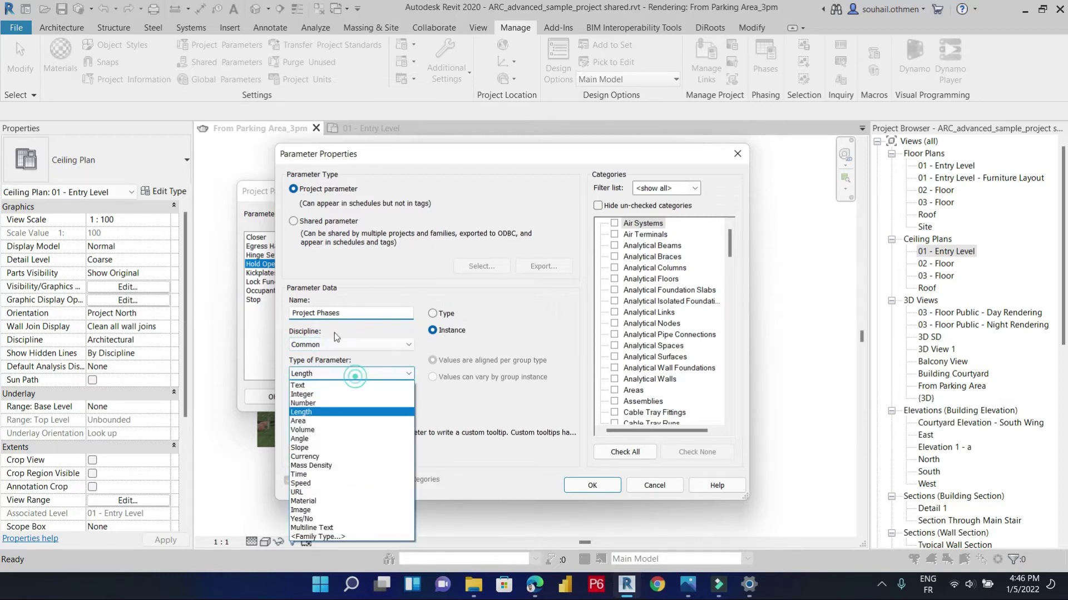
{"action": "left_click", "coordinate": [317, 386]}
{"action": "left_click", "coordinate": [393, 405]}
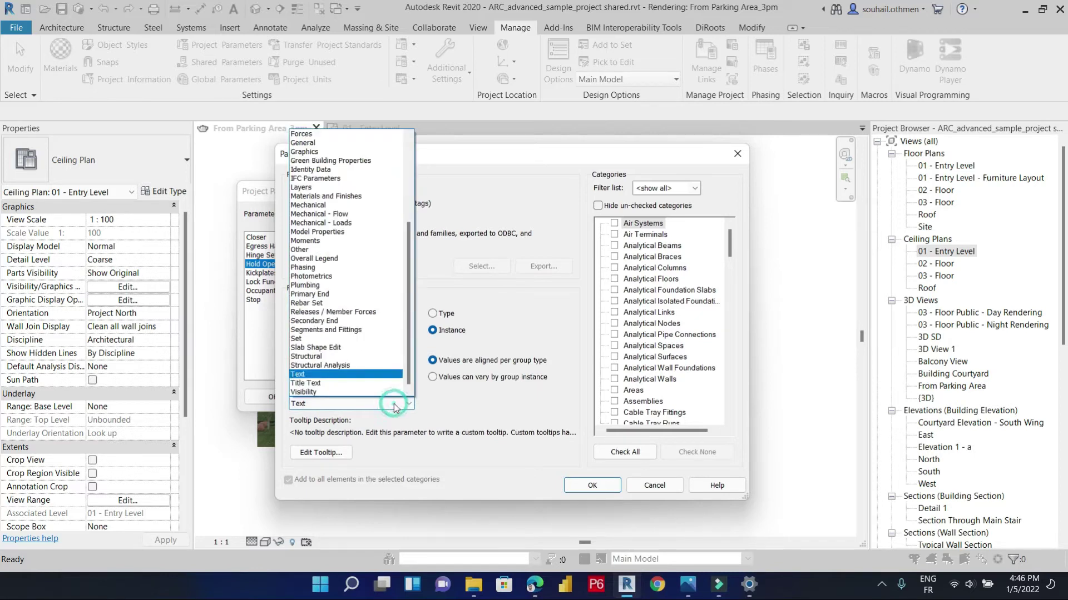
{"action": "key", "text": "p"}
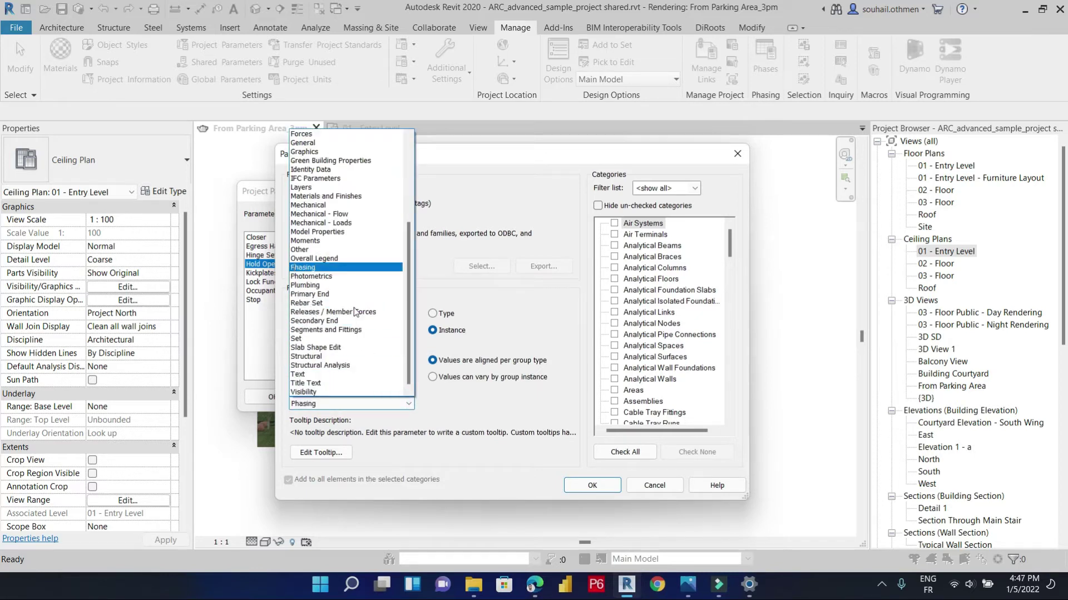
{"action": "left_click", "coordinate": [322, 267]}
- Assign the Project Phases parameter to the Views category
{"action": "left_click", "coordinate": [654, 267]}
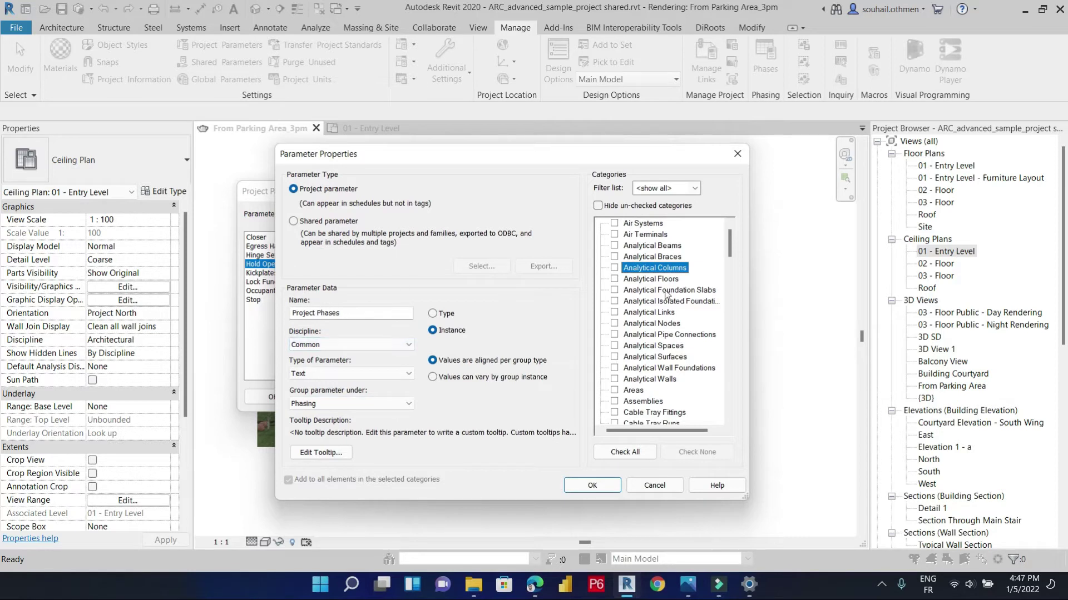
{"action": "key", "text": "Down"}
{"action": "key", "text": "Down"}
{"action": "key", "text": "v"}
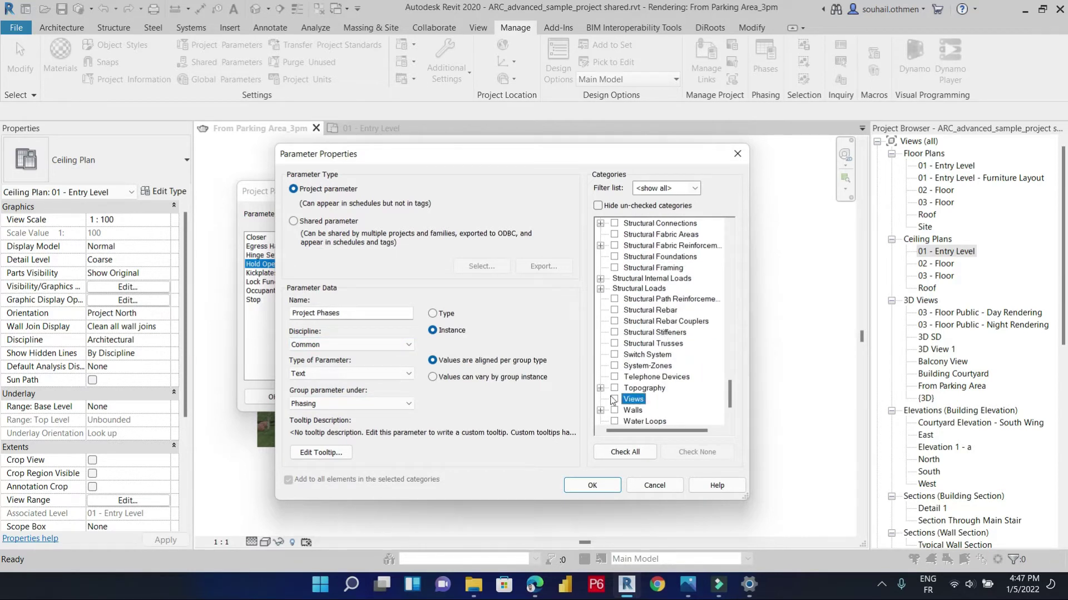
{"action": "left_click", "coordinate": [614, 399]}
- Look through the other element categories available for the parameter and return to the Views category
{"action": "left_click", "coordinate": [648, 356]}
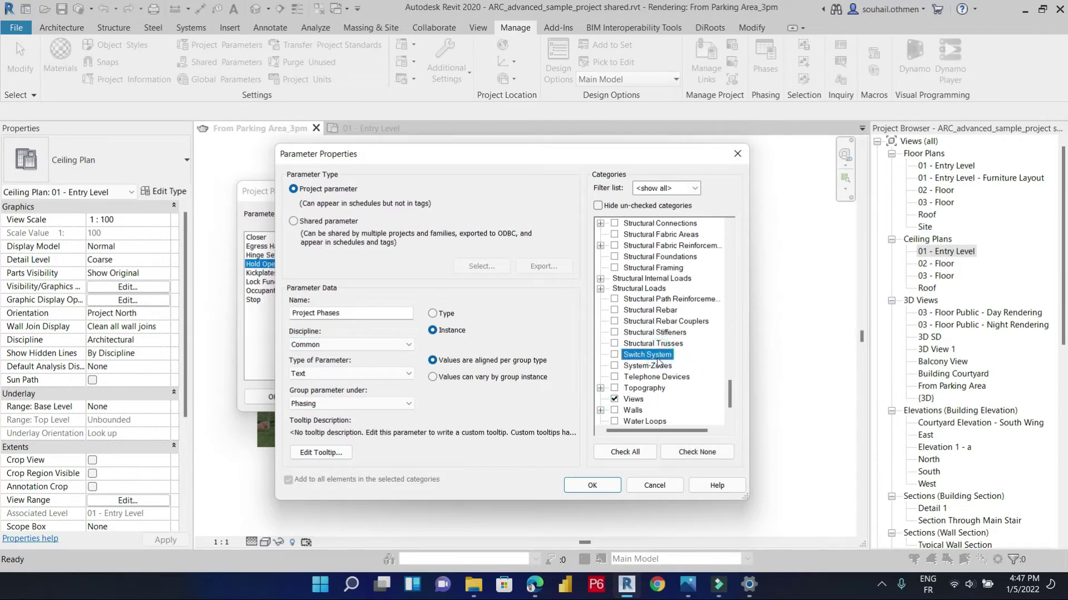
{"action": "left_click", "coordinate": [643, 333]}
{"action": "key", "text": "Down"}
{"action": "key", "text": "Down"}
{"action": "scroll", "coordinate": [643, 324], "scroll_direction": "up", "scroll_amount": 1}
{"action": "scroll", "coordinate": [643, 325], "scroll_direction": "up", "scroll_amount": 4}
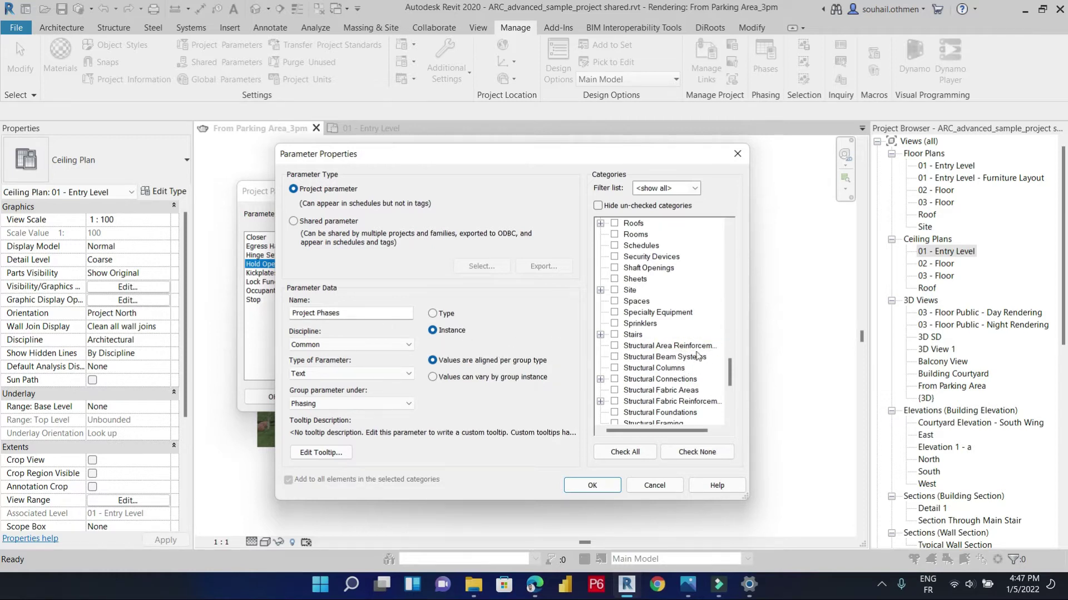
{"action": "scroll", "coordinate": [696, 356], "scroll_direction": "down", "scroll_amount": 5}
{"action": "left_click", "coordinate": [633, 387]}
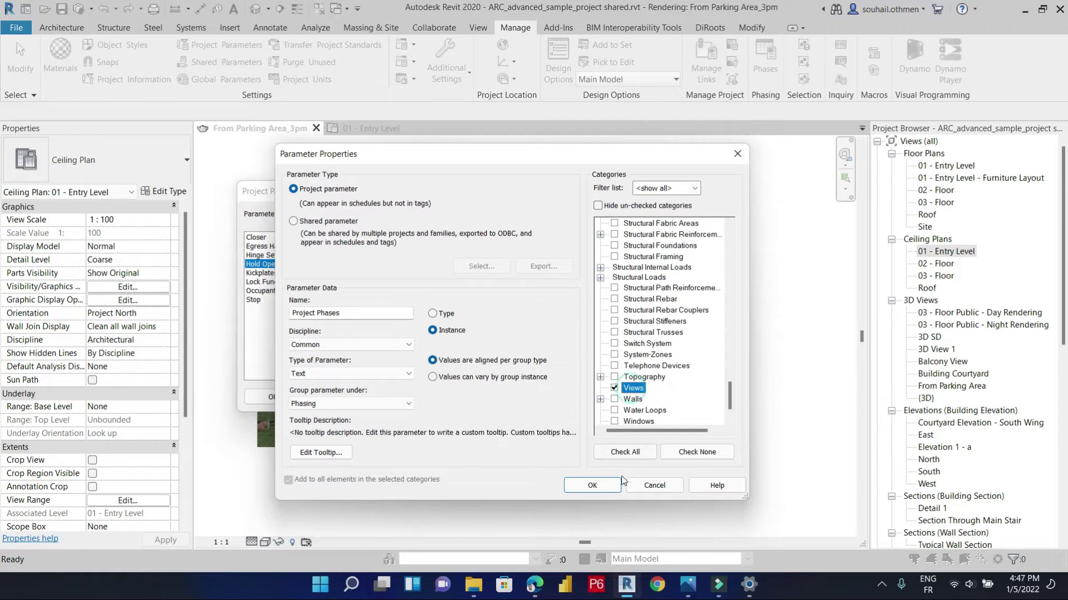
- Create the Project Phases parameter with a blank value for the selected ceiling plan and accept the project parameters
{"action": "left_click", "coordinate": [609, 486]}
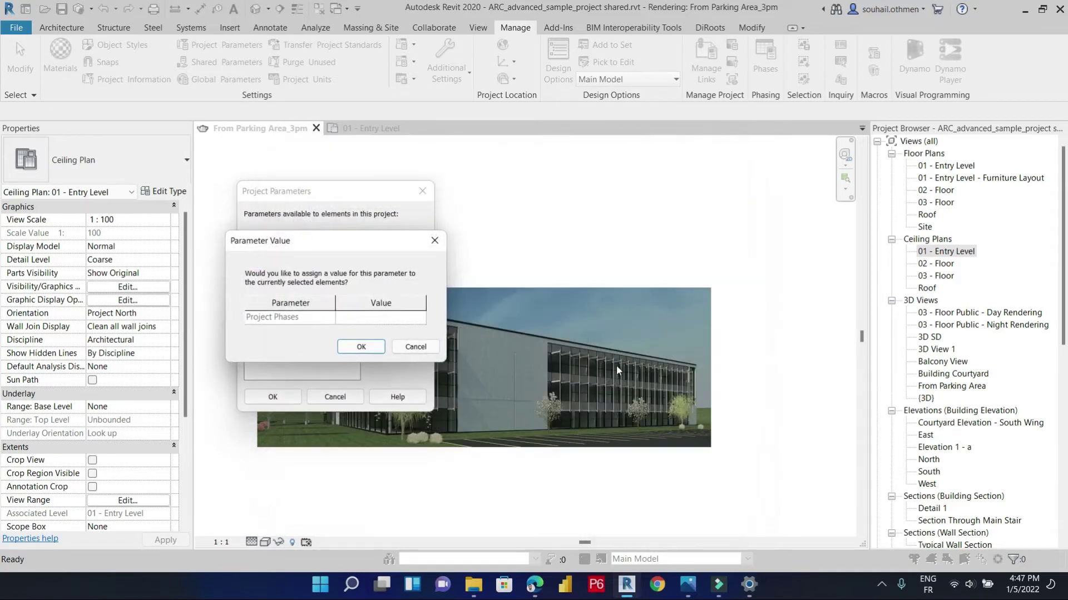
{"action": "left_click", "coordinate": [361, 347]}
{"action": "left_click", "coordinate": [261, 291]}
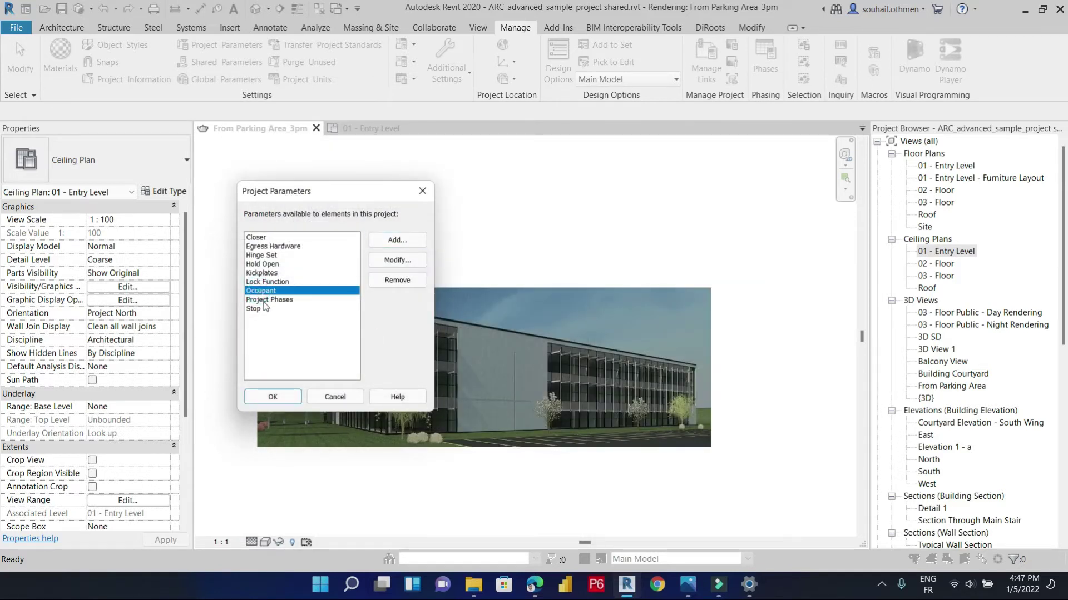
{"action": "left_click", "coordinate": [265, 300]}
{"action": "left_click", "coordinate": [272, 396]}
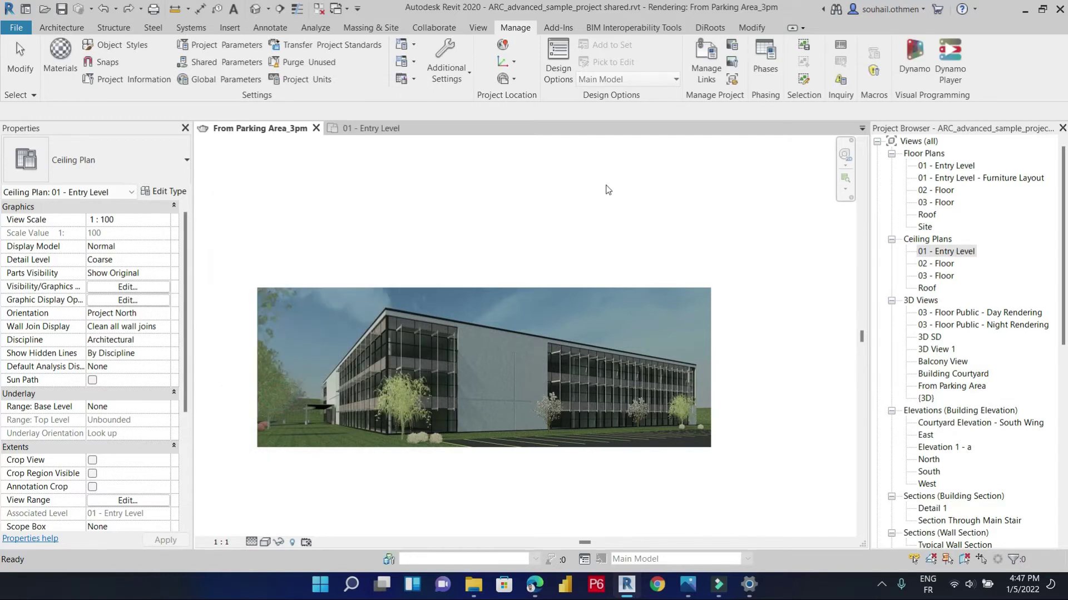
- Create a new browser organization scheme for the project's views named Views by Phases
{"action": "left_click", "coordinate": [907, 143]}
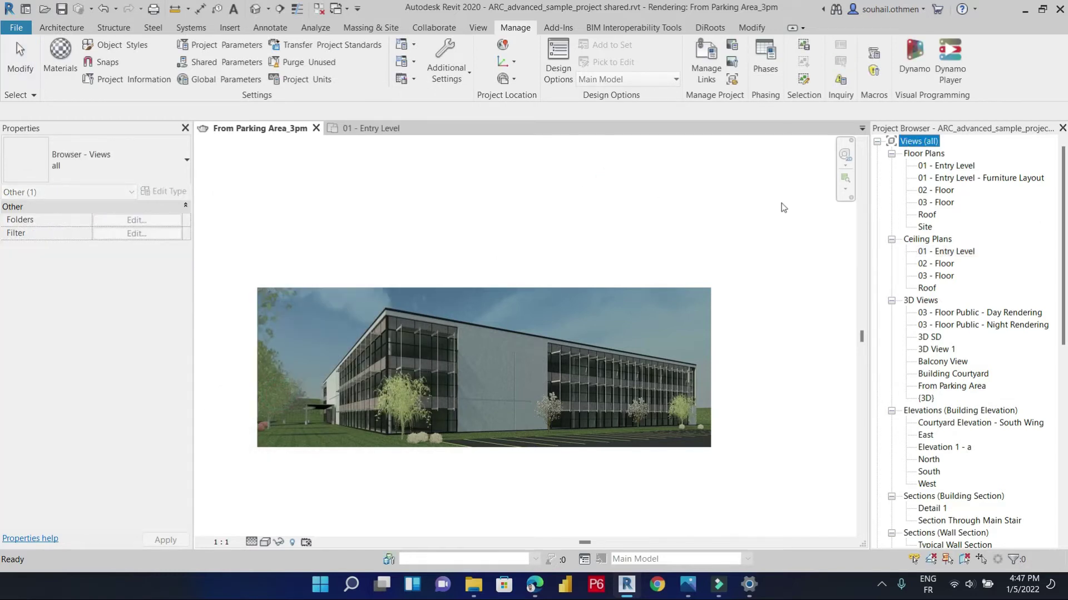
{"action": "right_click", "coordinate": [913, 145]}
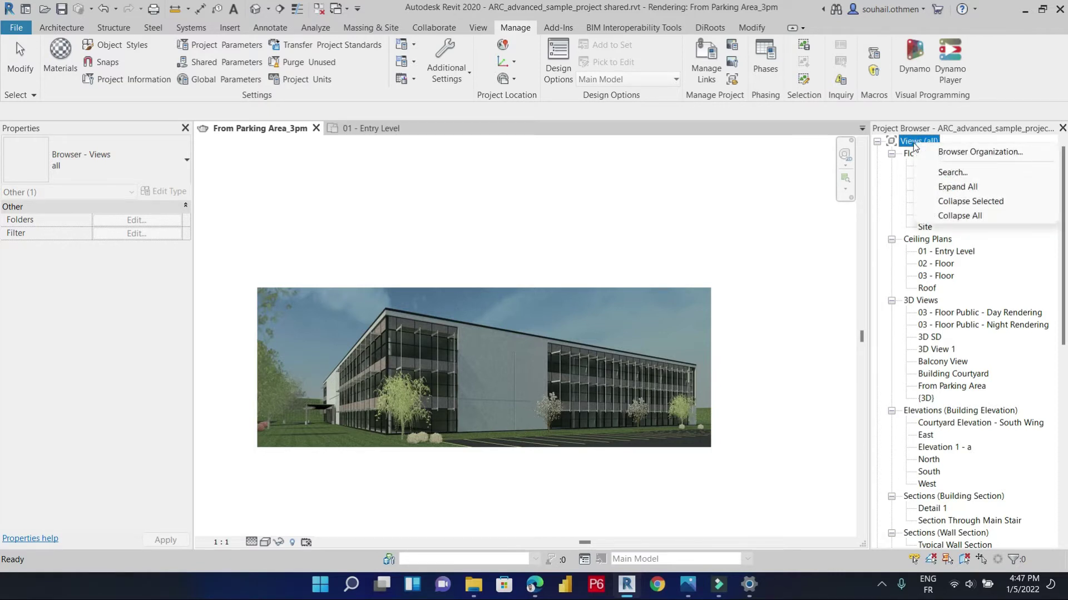
{"action": "left_click", "coordinate": [957, 153]}
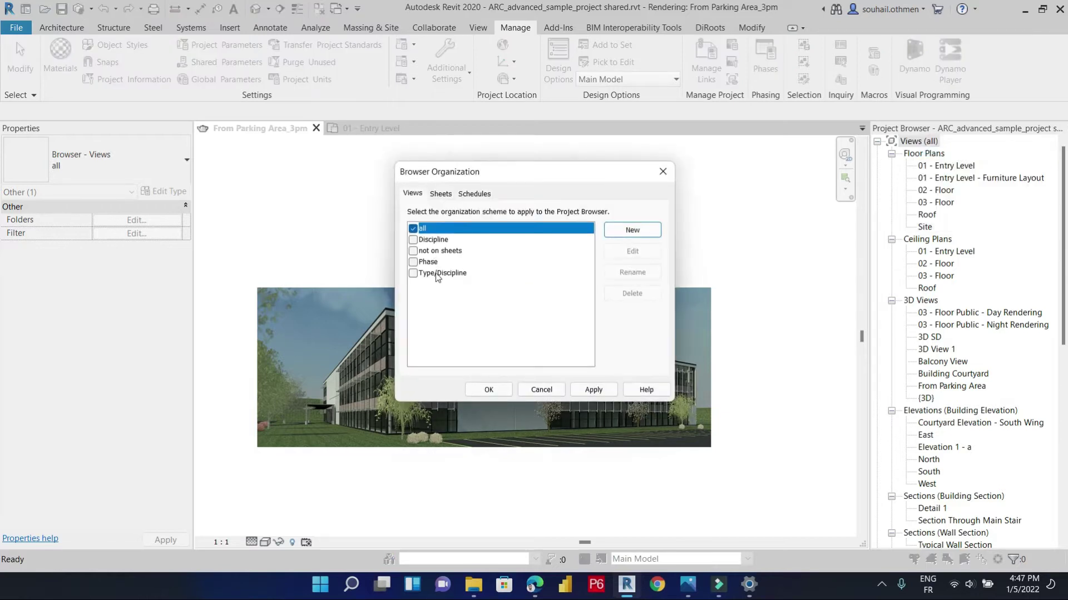
{"action": "left_click", "coordinate": [507, 307]}
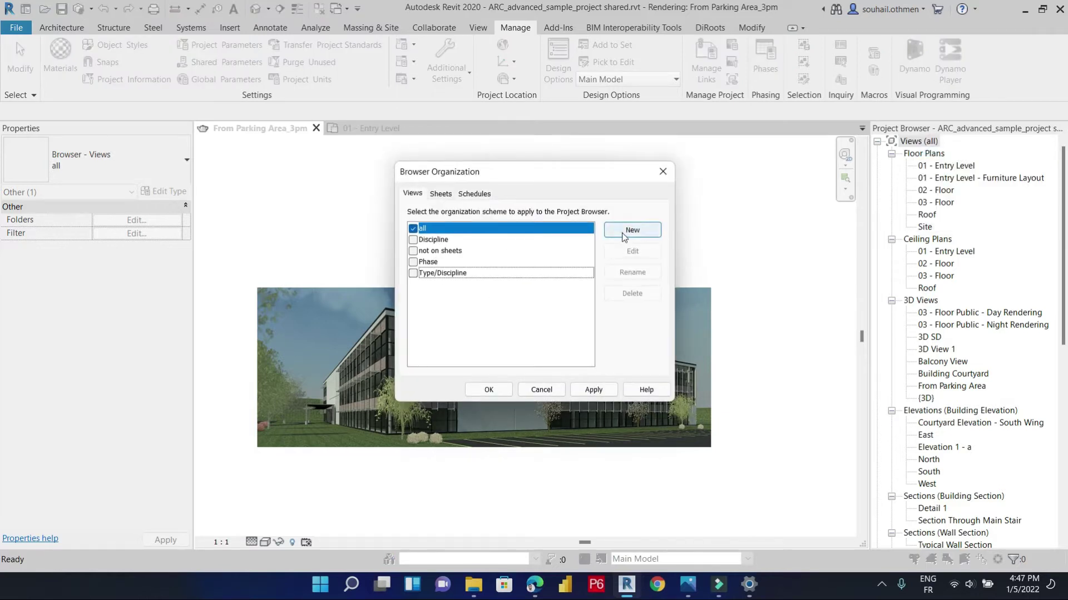
{"action": "left_click", "coordinate": [624, 237]}
{"action": "left_click", "coordinate": [501, 275]}
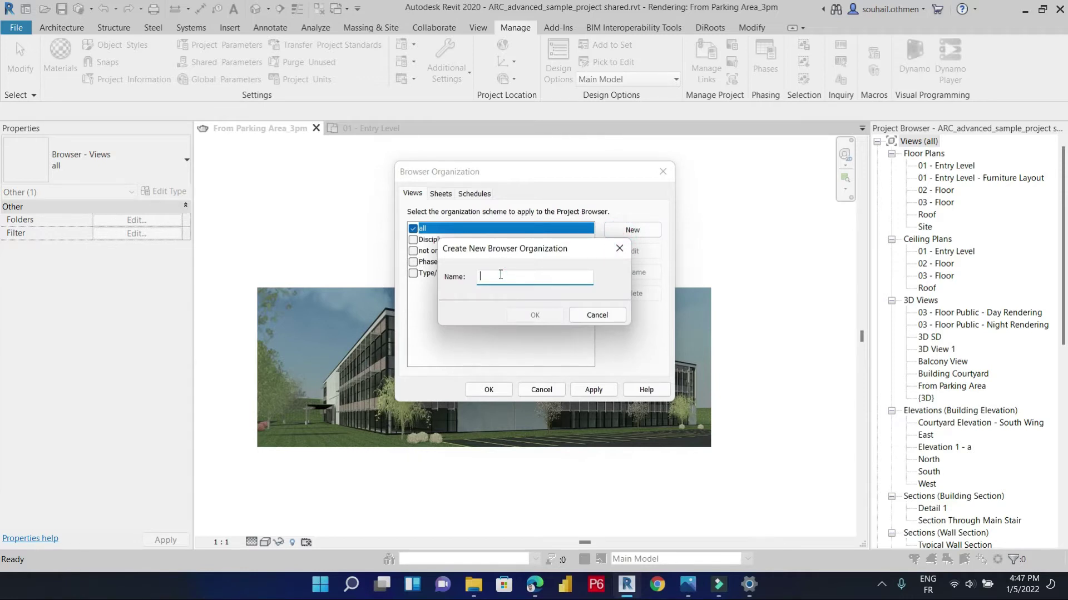
{"action": "type", "text": "P"}
{"action": "type", "text": "Views "}
{"action": "type", "text": "by"}
{"action": "left_click", "coordinate": [518, 316]}
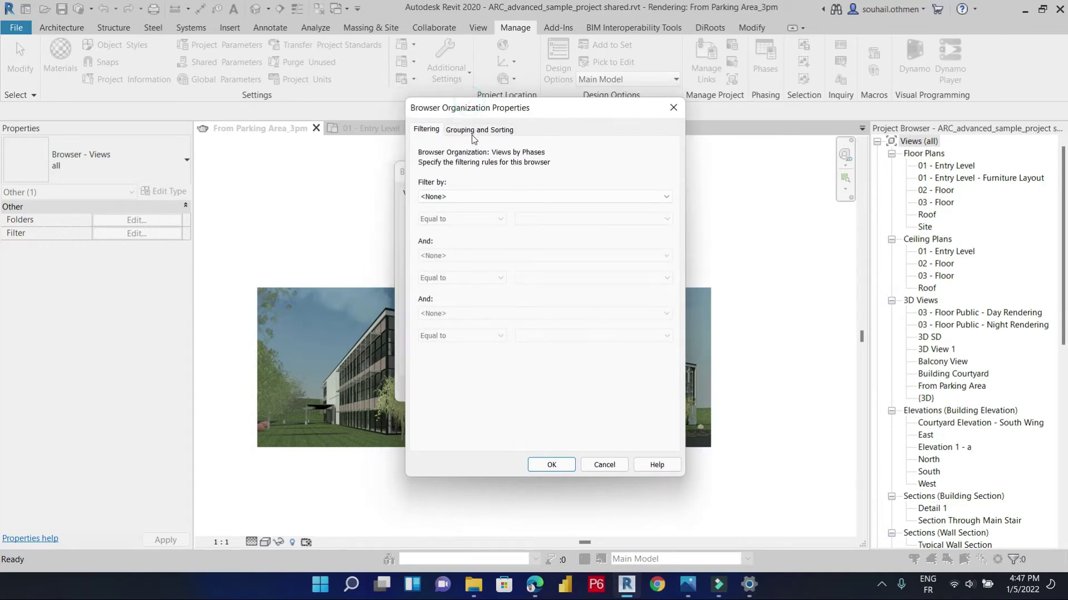
- Group the Views by Phases scheme first by Project Phases and second by Family and Type
{"action": "left_click", "coordinate": [467, 131]}
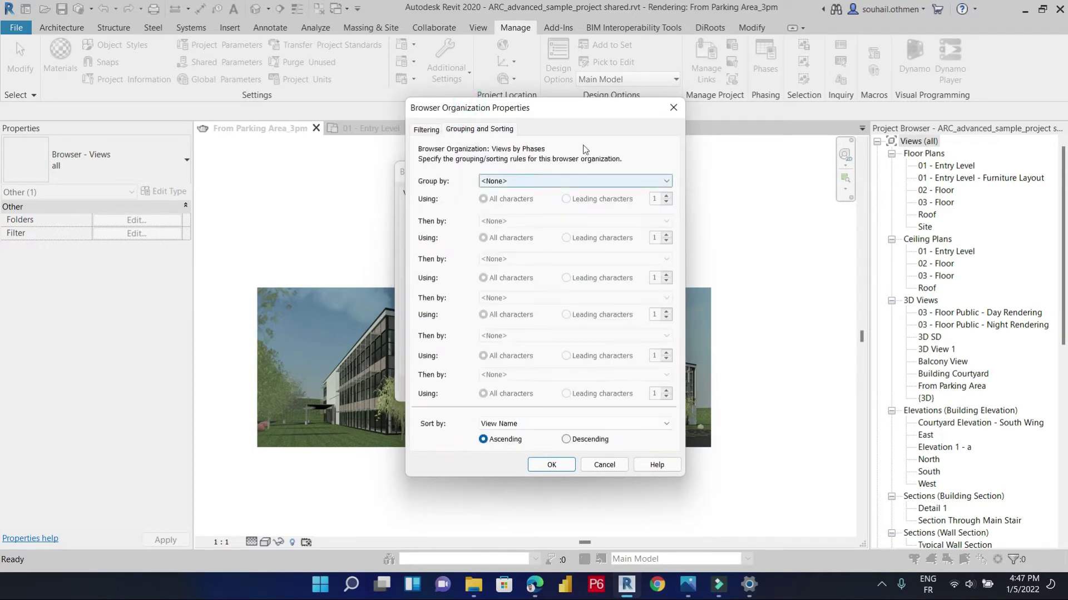
{"action": "left_click", "coordinate": [535, 182]}
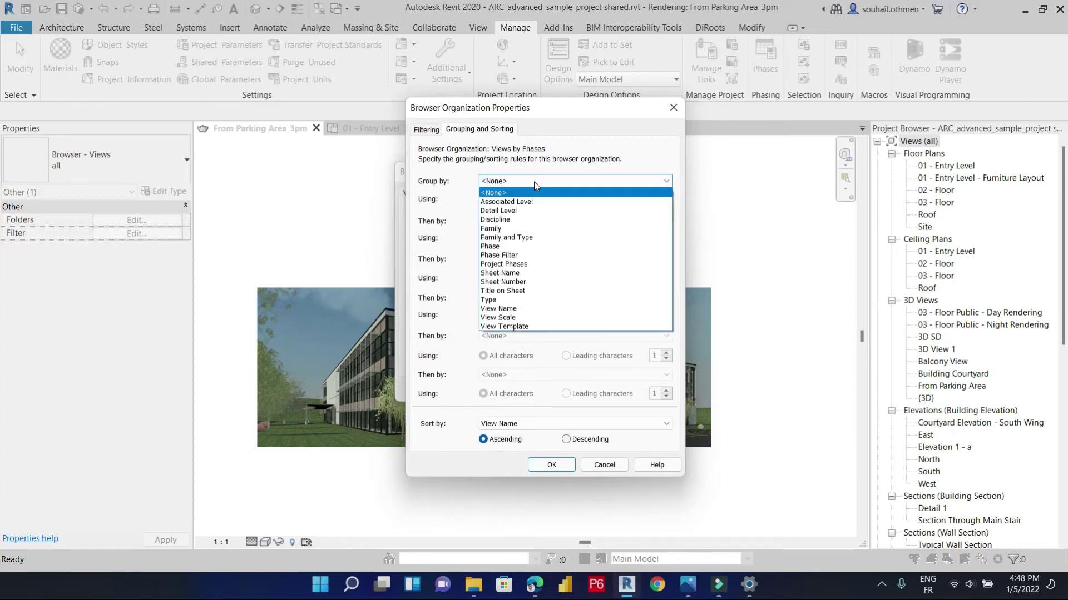
{"action": "left_click", "coordinate": [508, 264]}
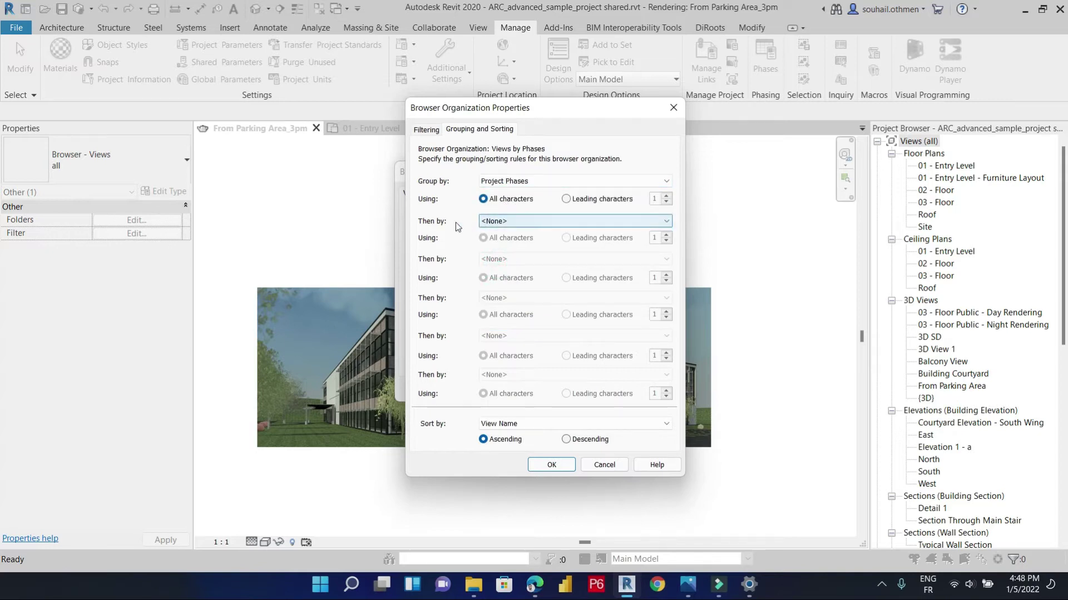
{"action": "left_click", "coordinate": [509, 221]}
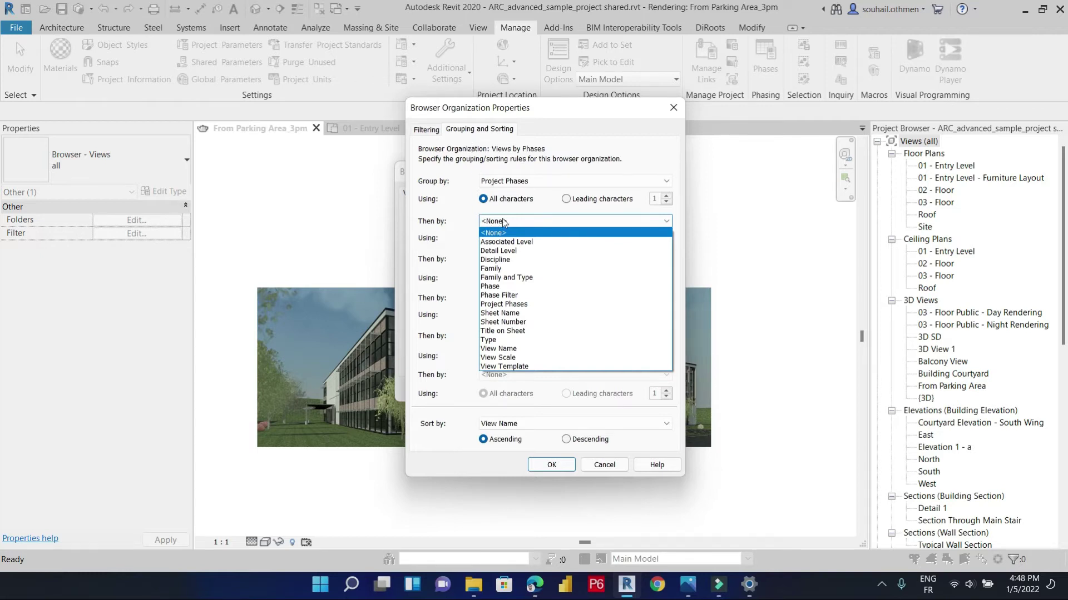
{"action": "left_click", "coordinate": [499, 278]}
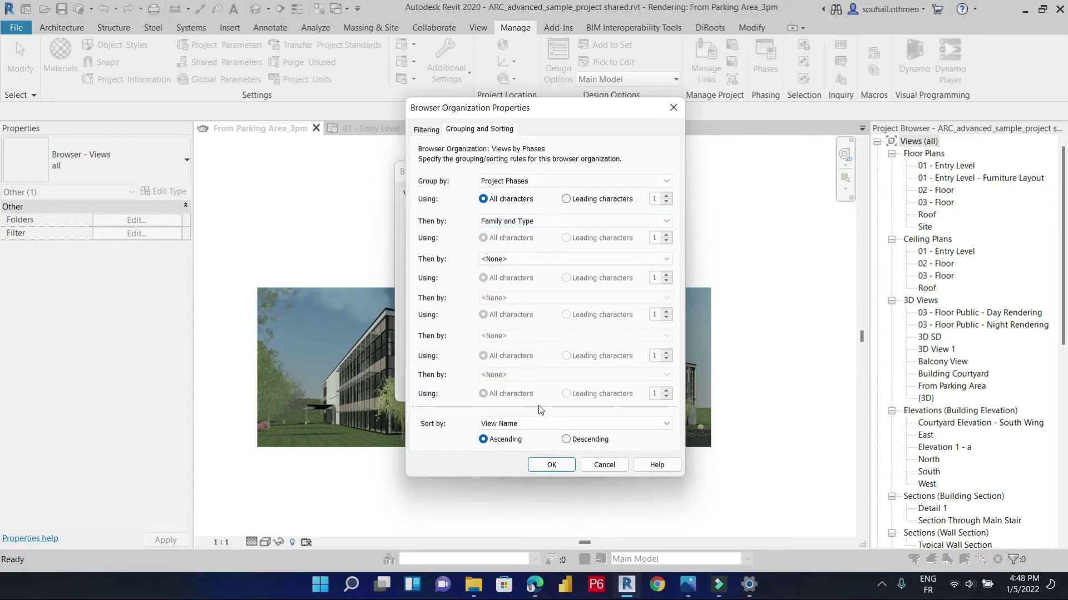
{"action": "left_click", "coordinate": [550, 464]}
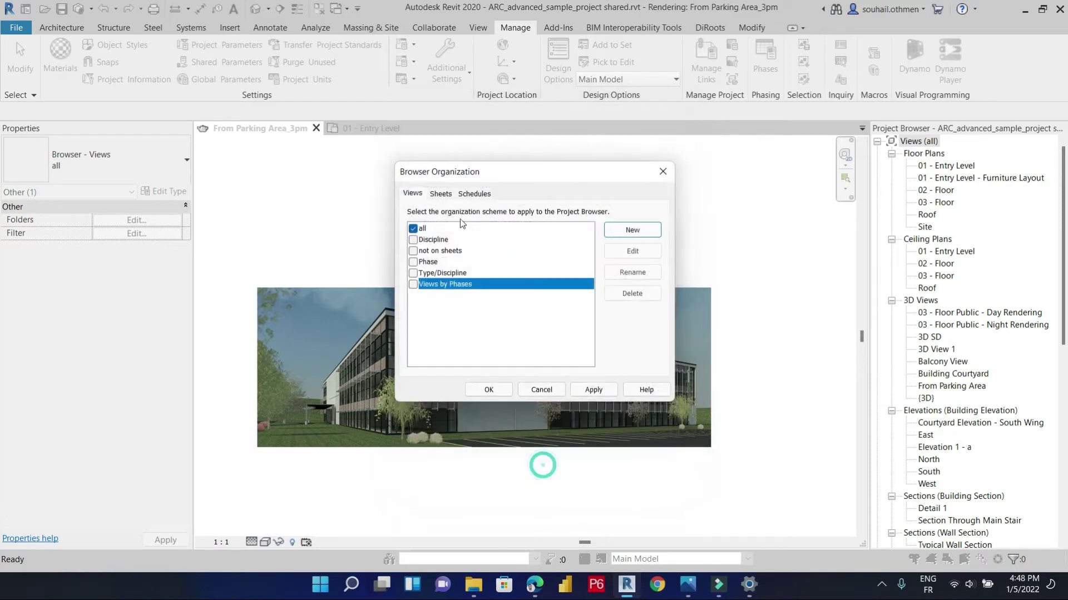
- Apply the Views by Phases scheme to the project browser and close the browser organization settings
{"action": "left_click", "coordinate": [412, 285]}
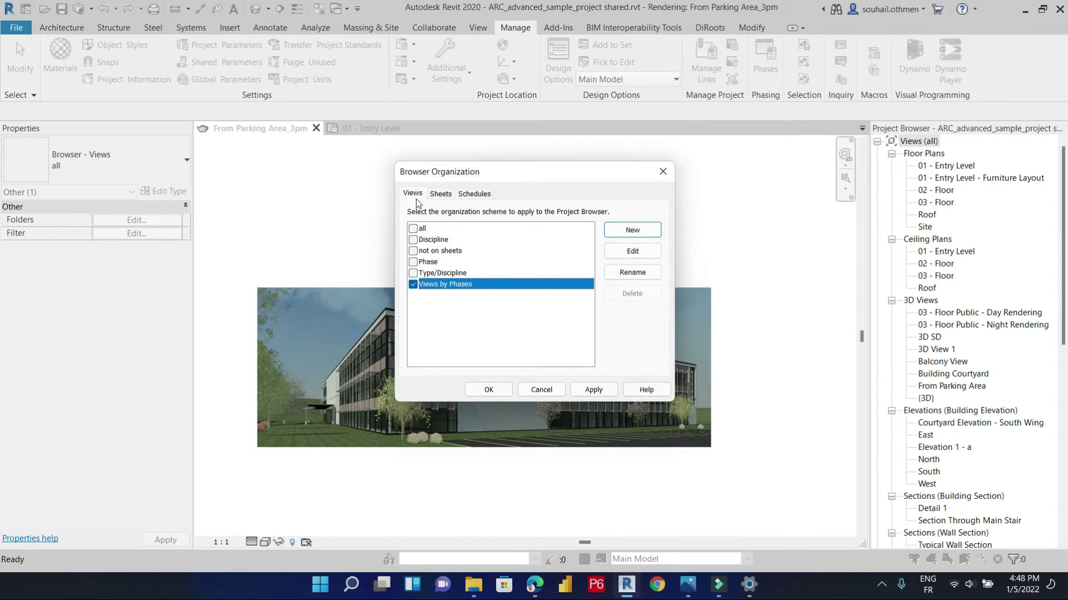
{"action": "left_click", "coordinate": [592, 389]}
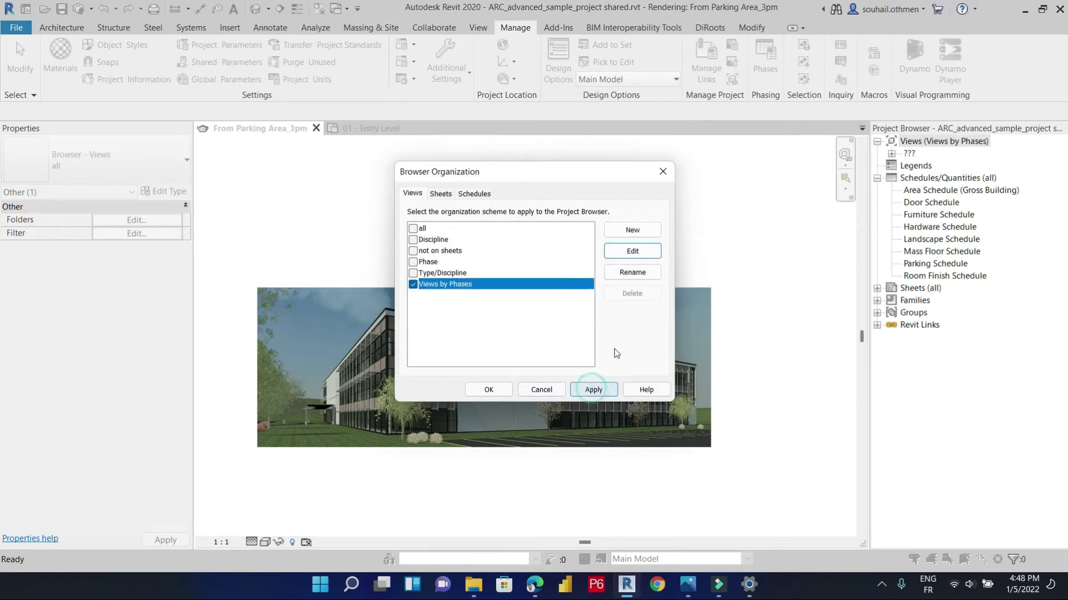
{"action": "left_click", "coordinate": [489, 390]}
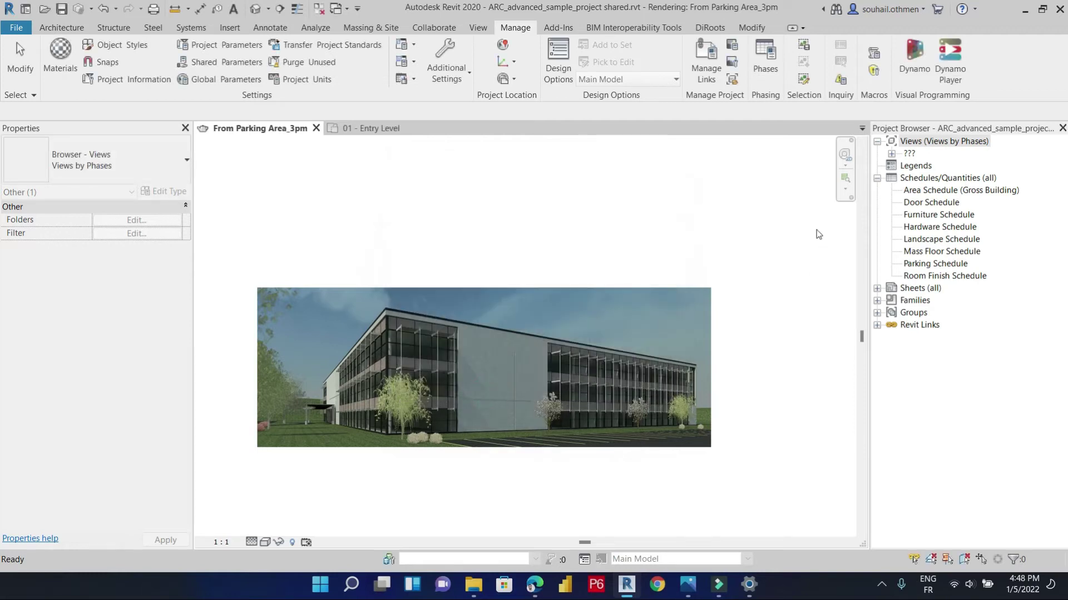
- Expand the ??? group and its Floor Plans category in the project's views, and select the 01 - Entry Level plan
{"action": "left_click", "coordinate": [910, 154]}
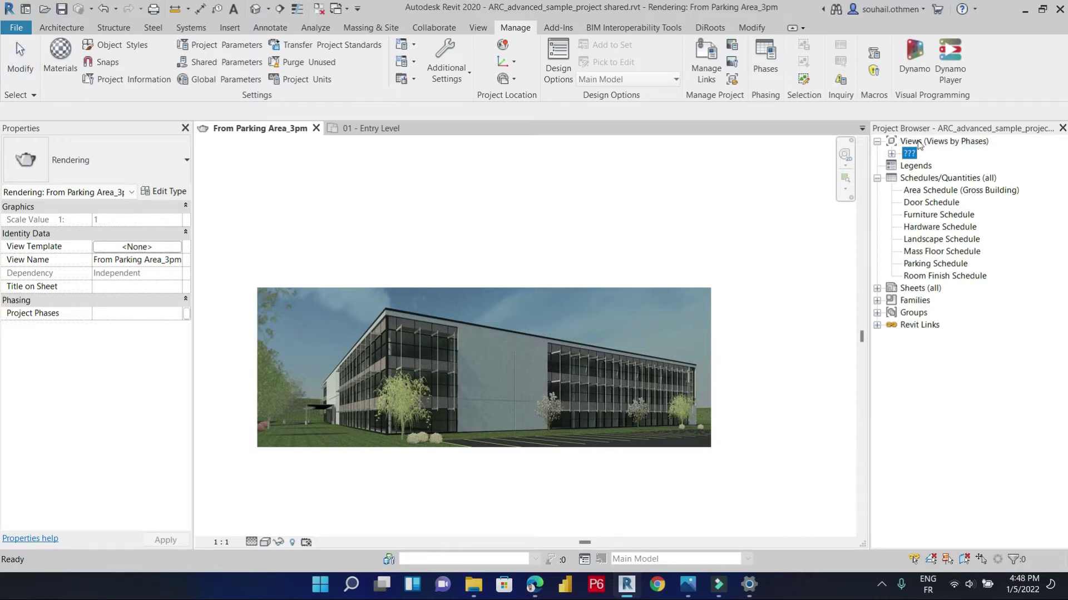
{"action": "left_click", "coordinate": [891, 153]}
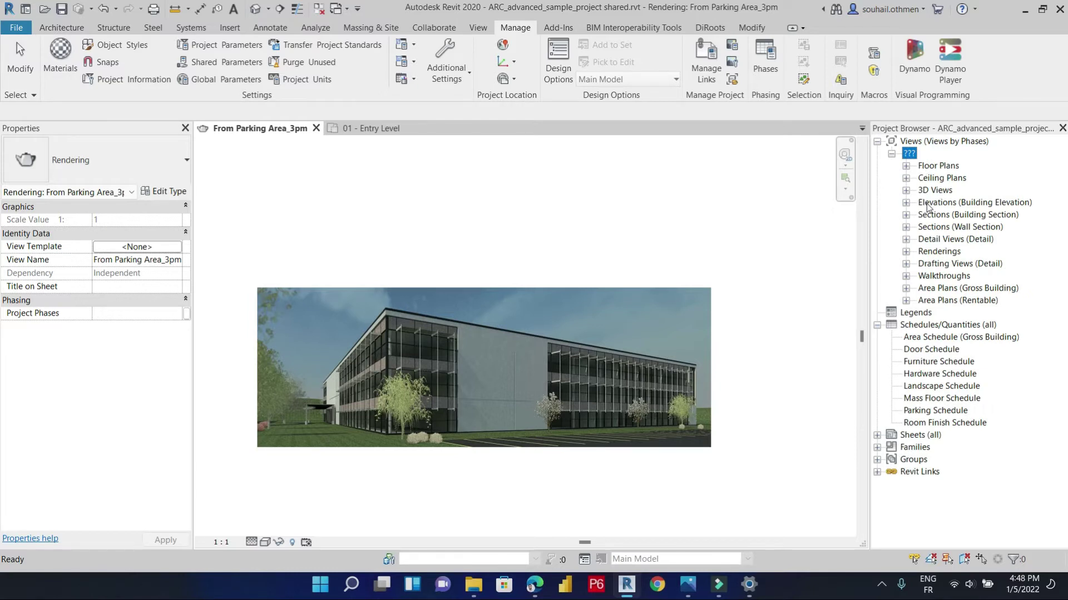
{"action": "left_click", "coordinate": [918, 167]}
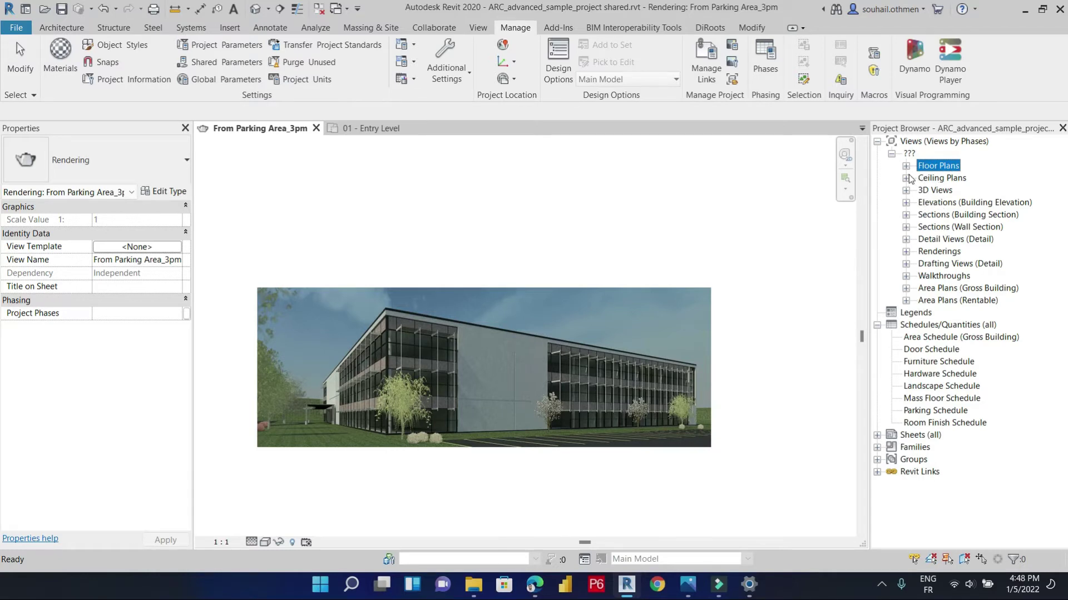
{"action": "left_click", "coordinate": [905, 166]}
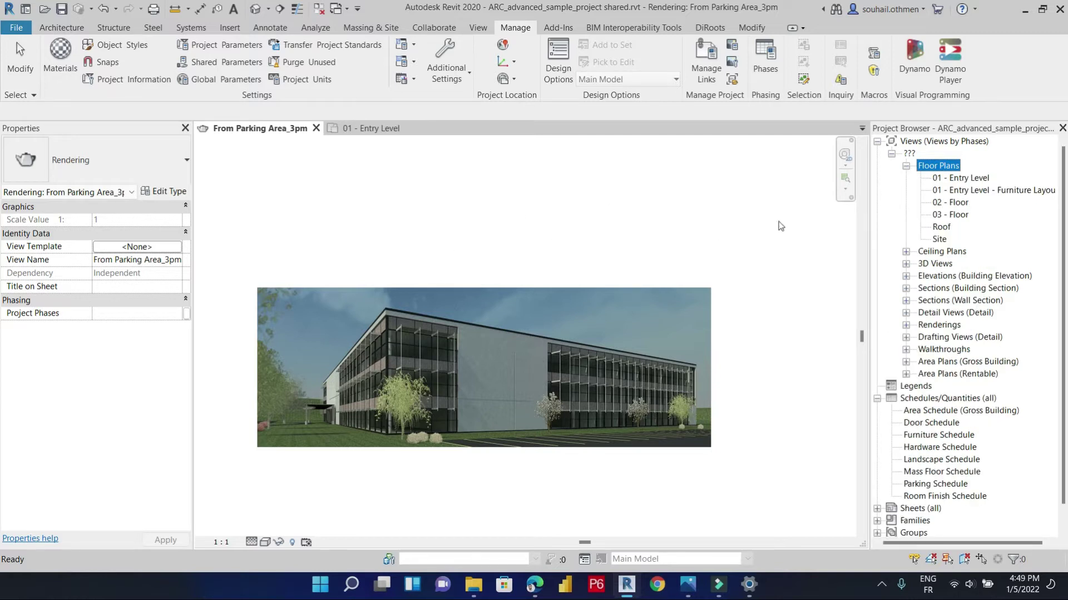
{"action": "left_click", "coordinate": [957, 178]}
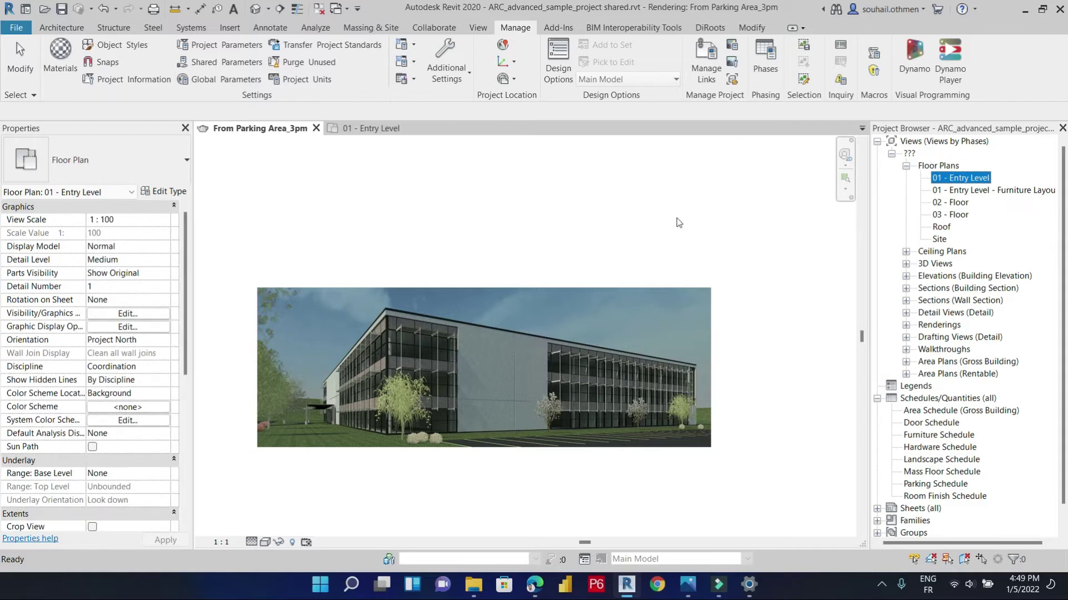
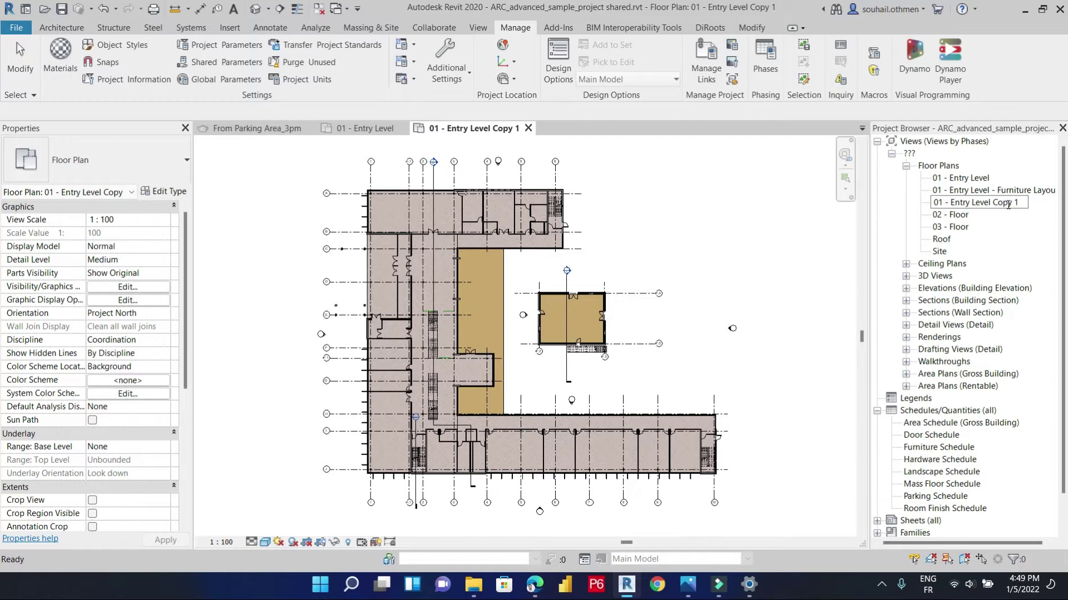
- Rename the copied entry level floor plan as 01 - Entry Level PD
{"action": "left_click_drag", "start_coordinate": [1024, 202], "coordinate": [992, 206]}
{"action": "key", "text": "BackSpace"}
{"action": "type", "text": "PD"}
{"action": "key", "text": "Return"}
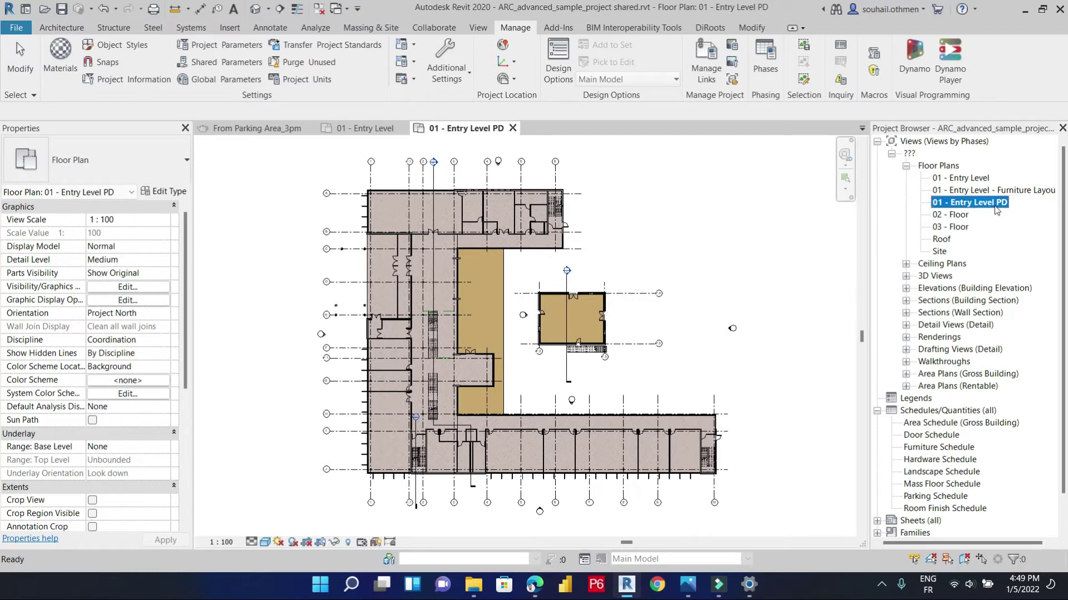
- Duplicate the 02 - Floor plan without detailing and rename the copy as 02 - Floor PD
{"action": "right_click", "coordinate": [960, 215]}
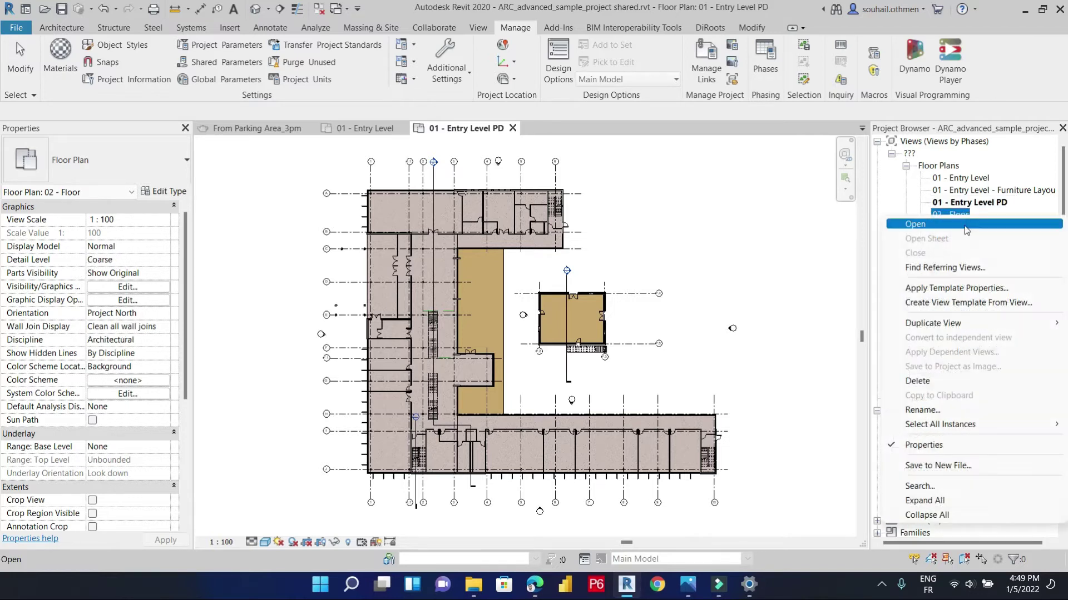
{"action": "mouse_move", "coordinate": [952, 322]}
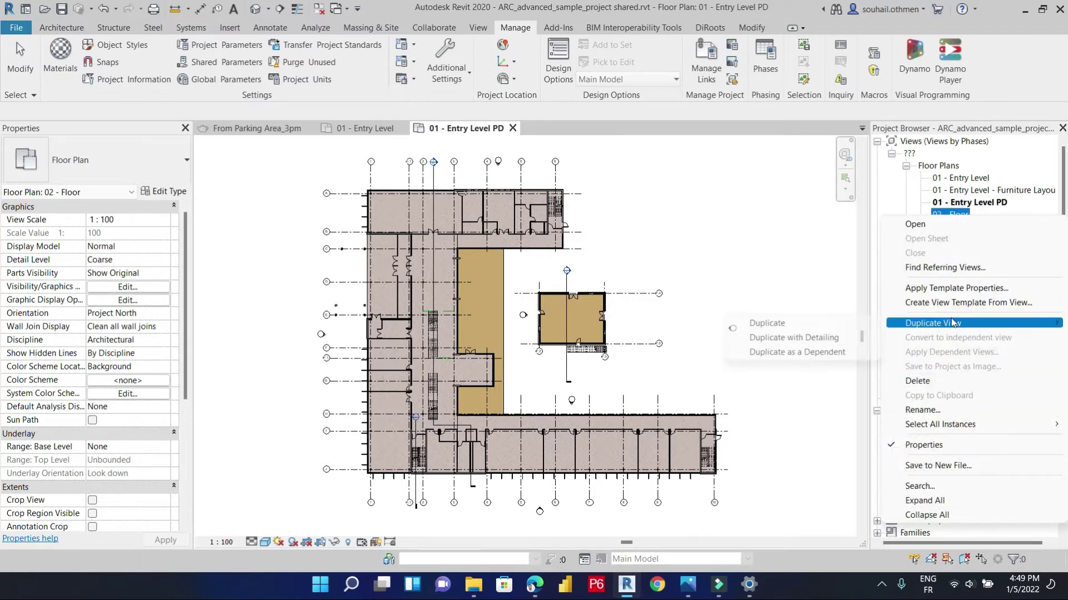
{"action": "left_click", "coordinate": [868, 323]}
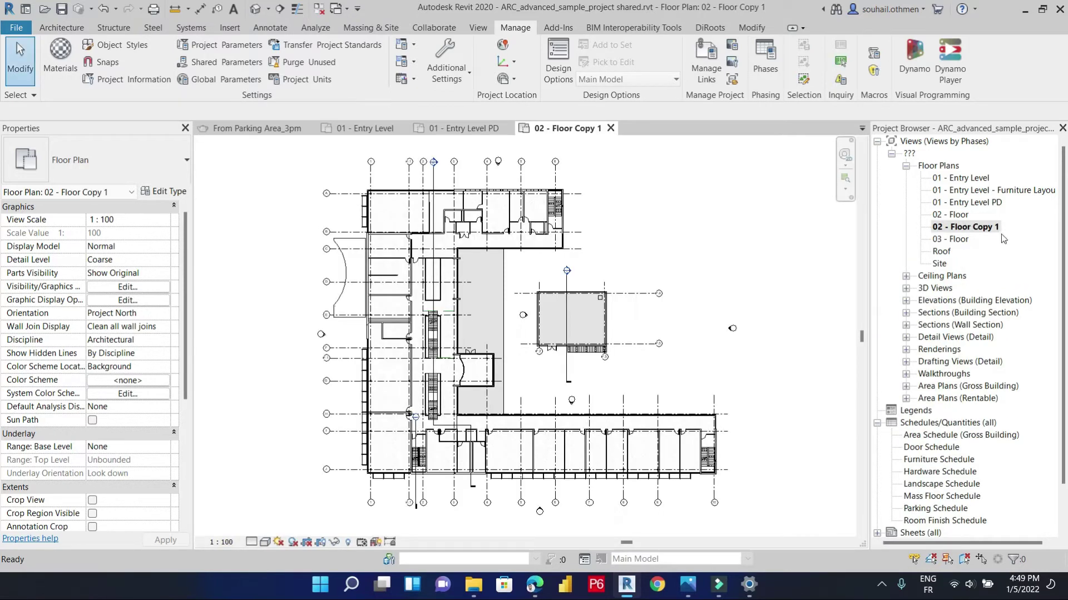
{"action": "left_click", "coordinate": [995, 231]}
{"action": "left_click_drag", "start_coordinate": [998, 228], "coordinate": [976, 230]}
{"action": "type", "text": "p"}
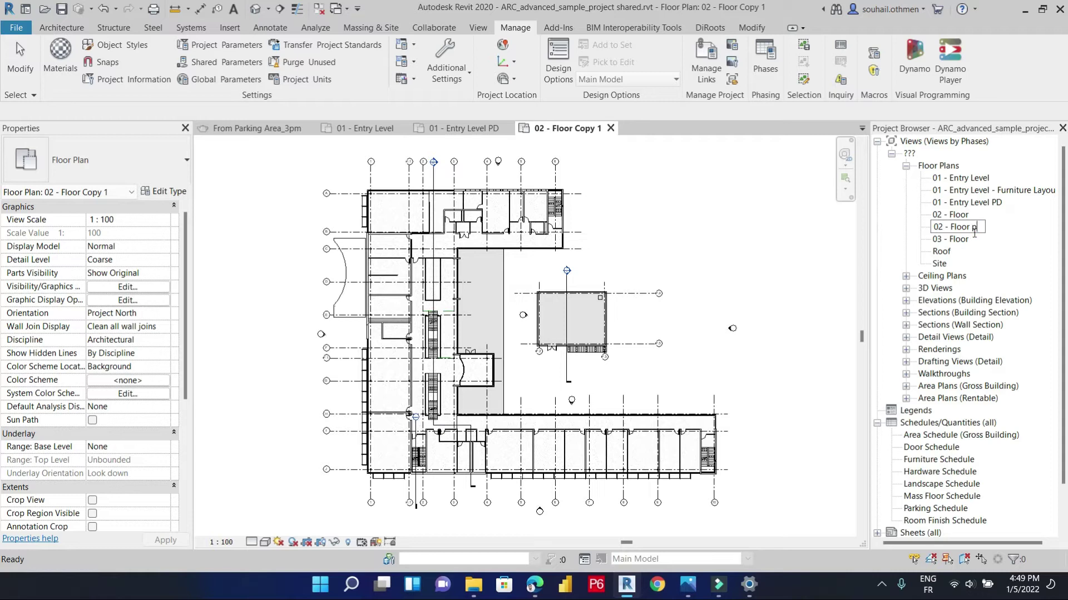
{"action": "type", "text": "D"}
{"action": "key", "text": "Return"}
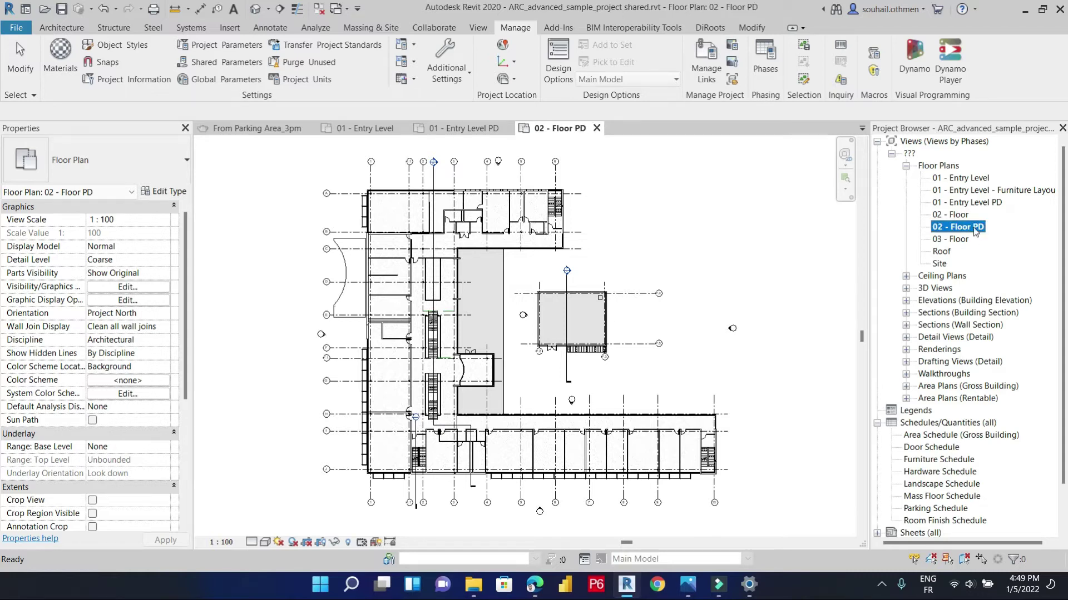
- Set the Project Phases parameter to PD for both the 01 - Entry Level PD and 02 - Floor PD views
{"action": "left_click", "coordinate": [968, 203], "text": "ctrl"}
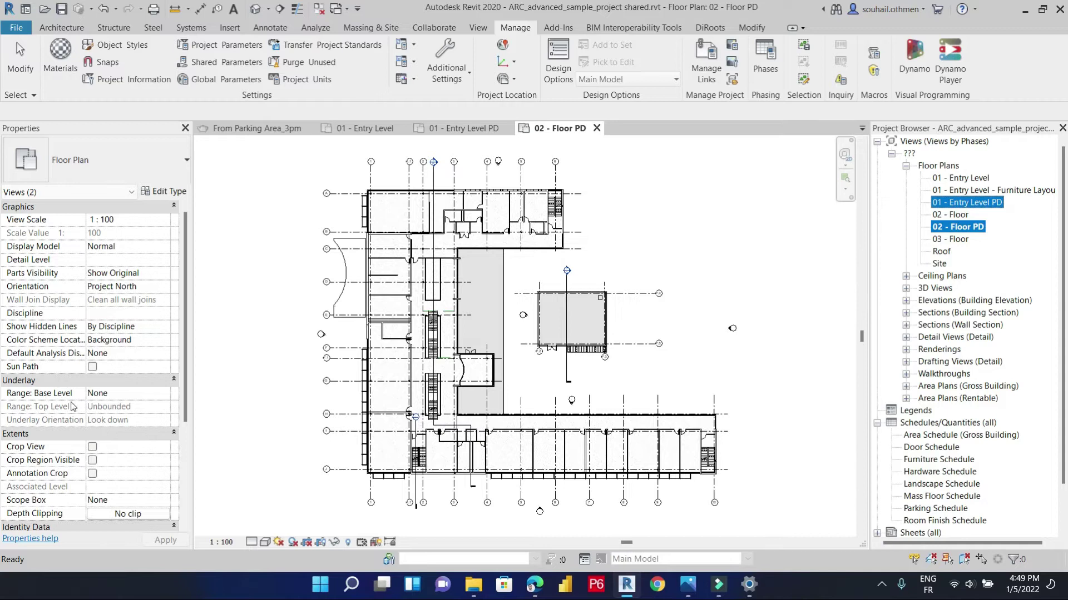
{"action": "scroll", "coordinate": [75, 408], "scroll_direction": "down", "scroll_amount": 5}
{"action": "left_click", "coordinate": [100, 503]}
{"action": "left_click", "coordinate": [119, 498]}
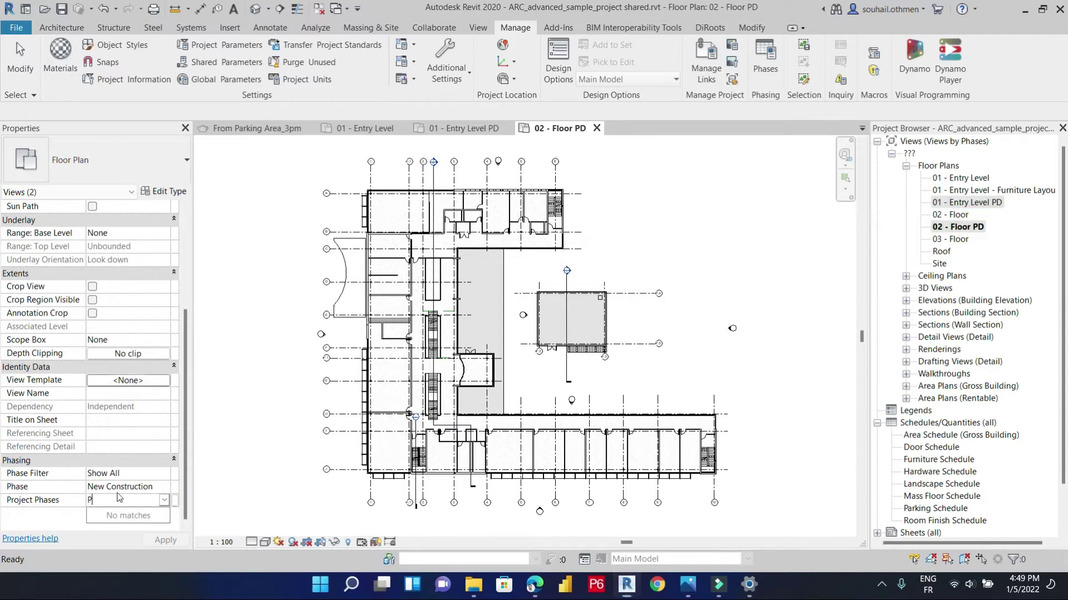
{"action": "left_click", "coordinate": [165, 539]}
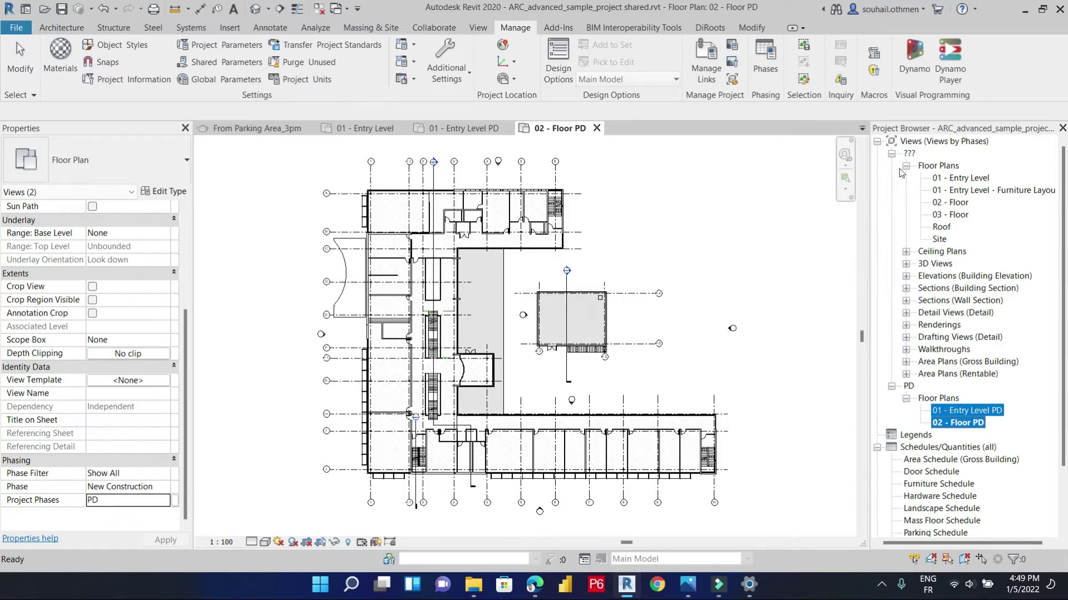
- Collapse the ??? group and switch to the 01 - Entry Level PD floor plan in the PD group
{"action": "left_click", "coordinate": [892, 153]}
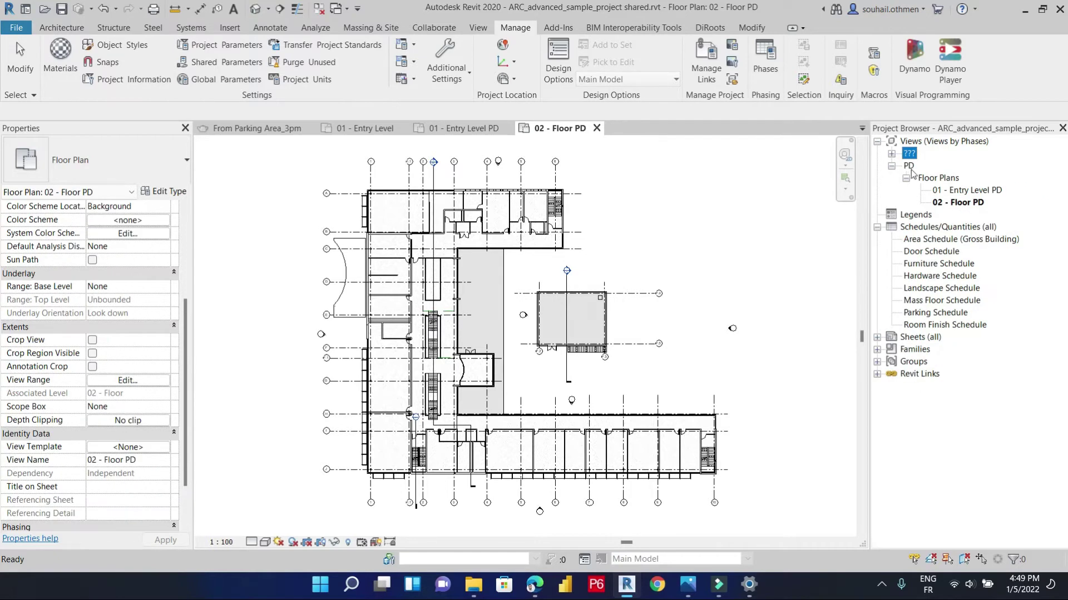
{"action": "left_click", "coordinate": [948, 190]}
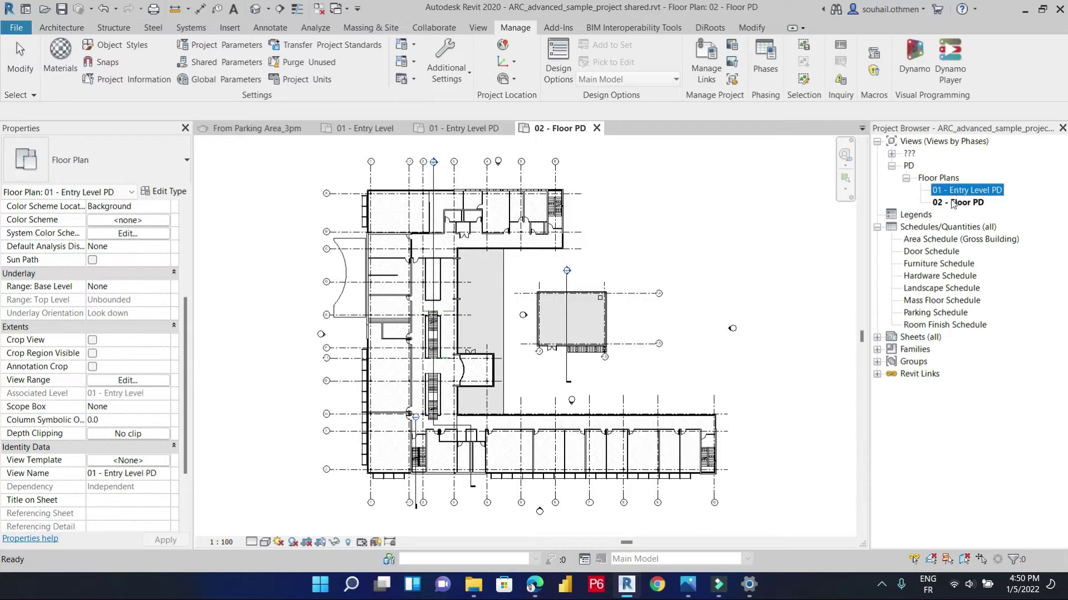
{"action": "left_click", "coordinate": [908, 165]}
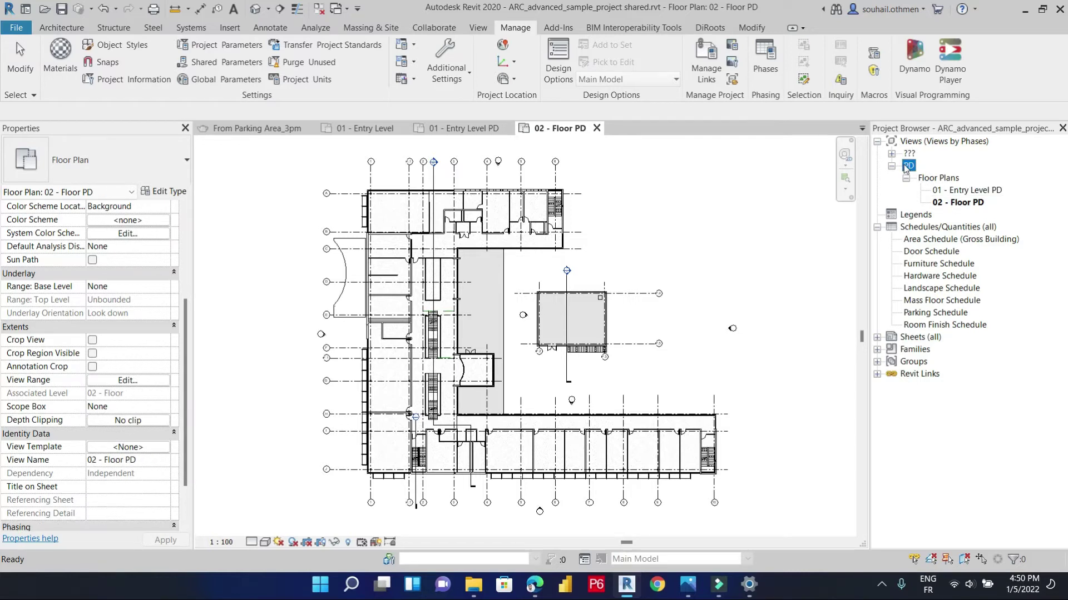
{"action": "left_click", "coordinate": [958, 202]}
{"action": "left_click", "coordinate": [455, 128]}
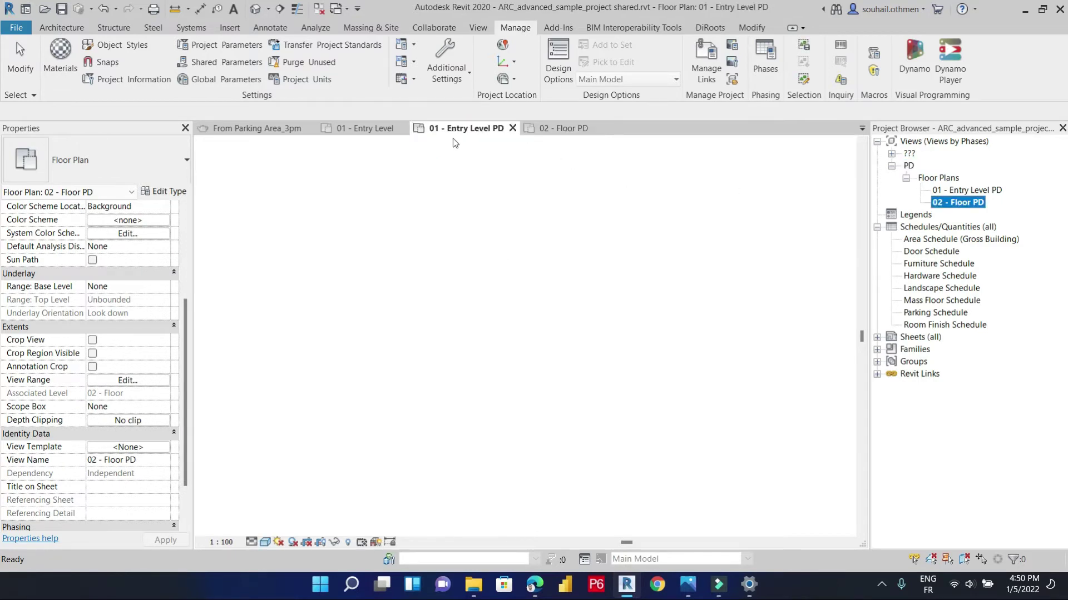
{"action": "left_click", "coordinate": [950, 190]}
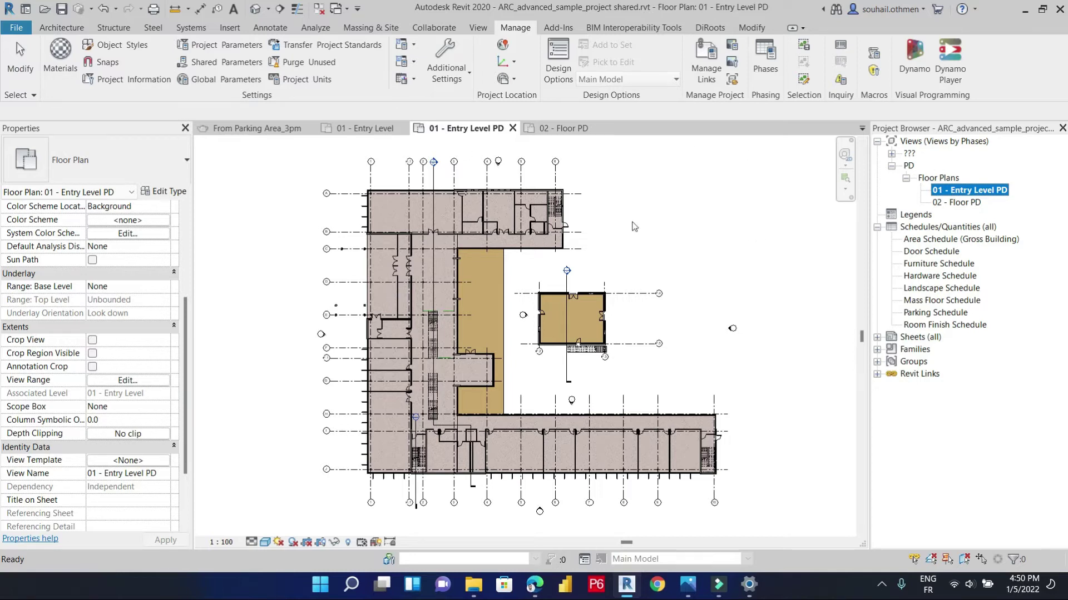
- Hide all annotation categories in the 01 - Entry Level PD view through its visibility/graphic overrides
{"action": "left_click", "coordinate": [680, 232]}
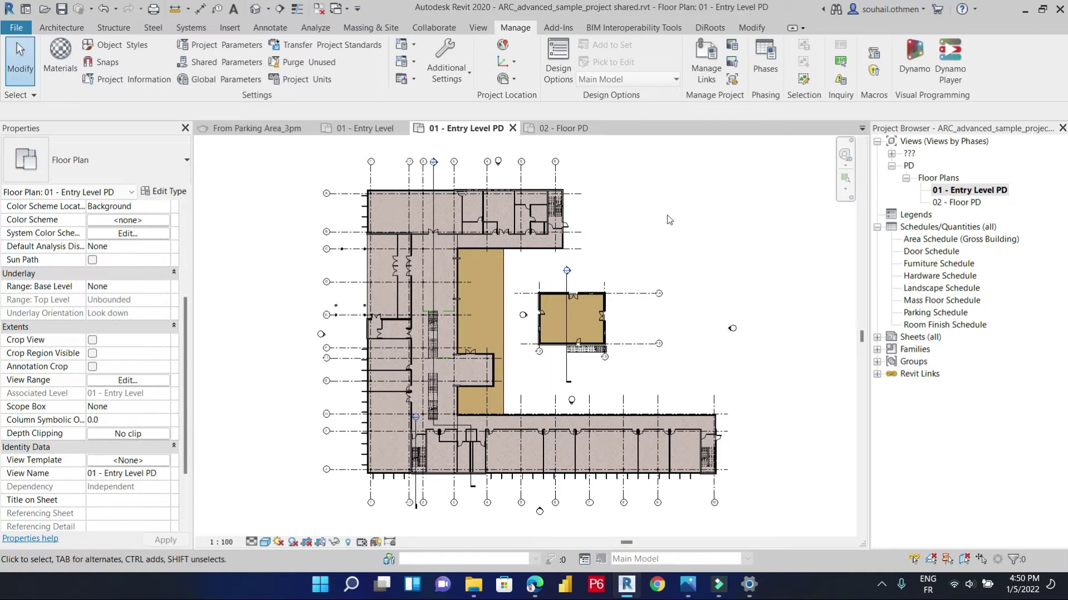
{"action": "key", "text": "v"}
{"action": "key", "text": "v"}
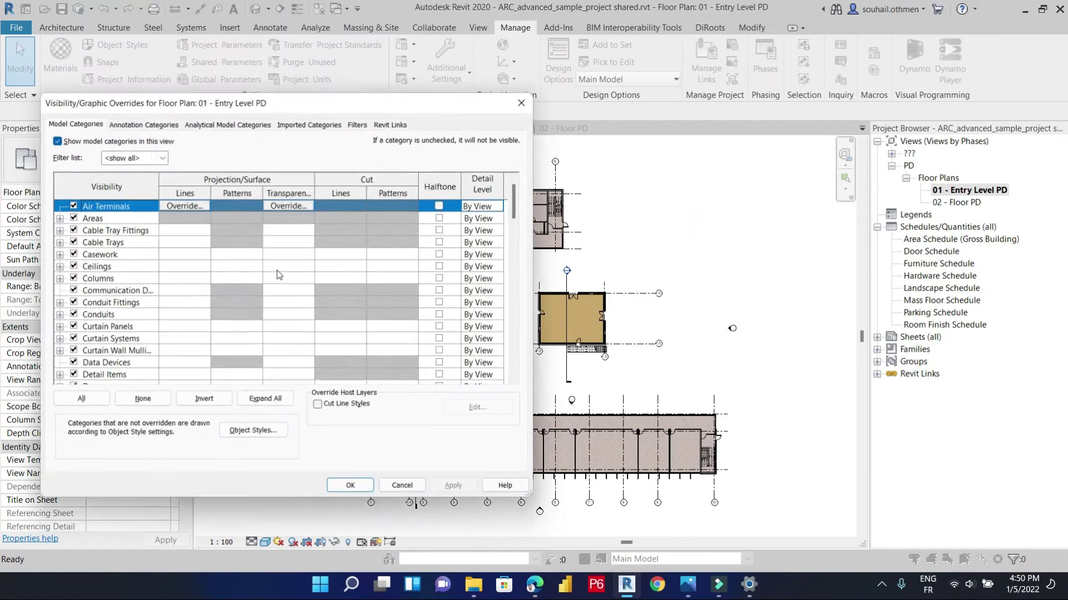
{"action": "left_click", "coordinate": [141, 122]}
{"action": "left_click", "coordinate": [54, 138]}
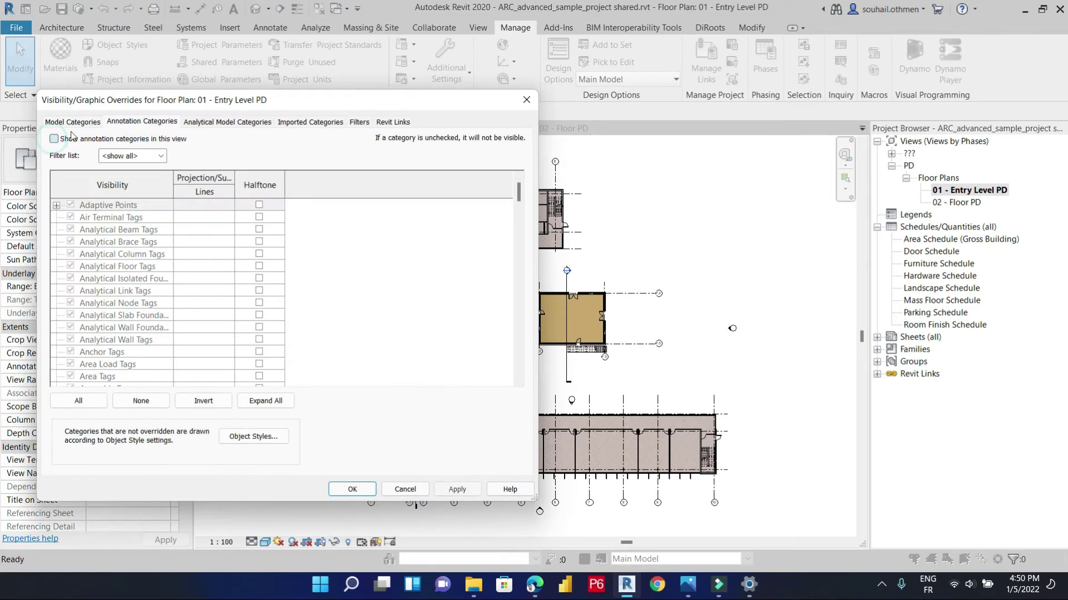
{"action": "left_click", "coordinate": [71, 122]}
{"action": "left_click", "coordinate": [150, 303]}
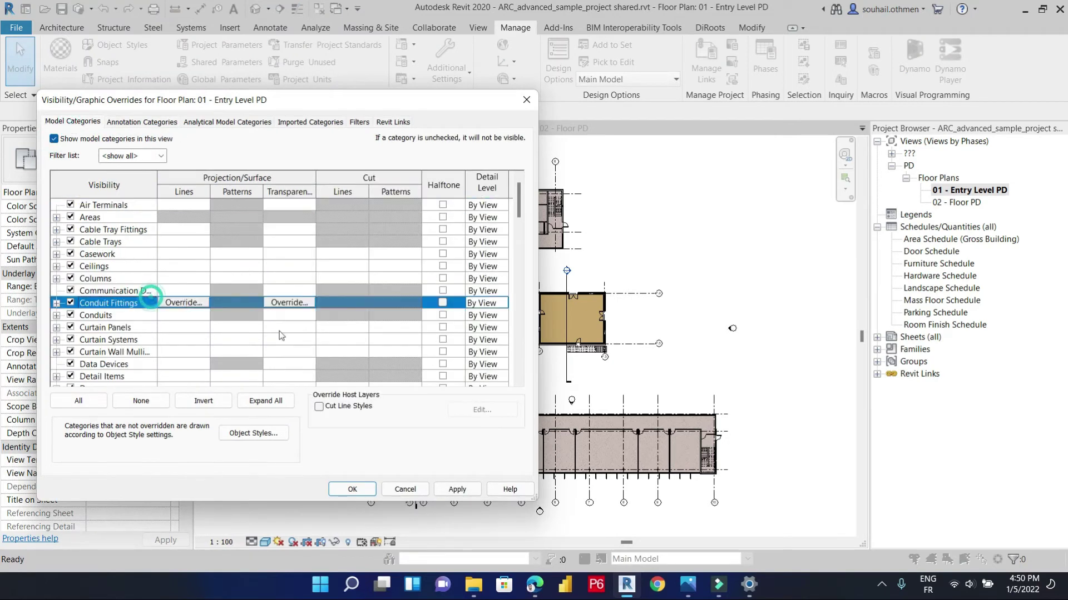
{"action": "scroll", "coordinate": [380, 424], "scroll_direction": "down", "scroll_amount": 2}
{"action": "left_click", "coordinate": [352, 489]}
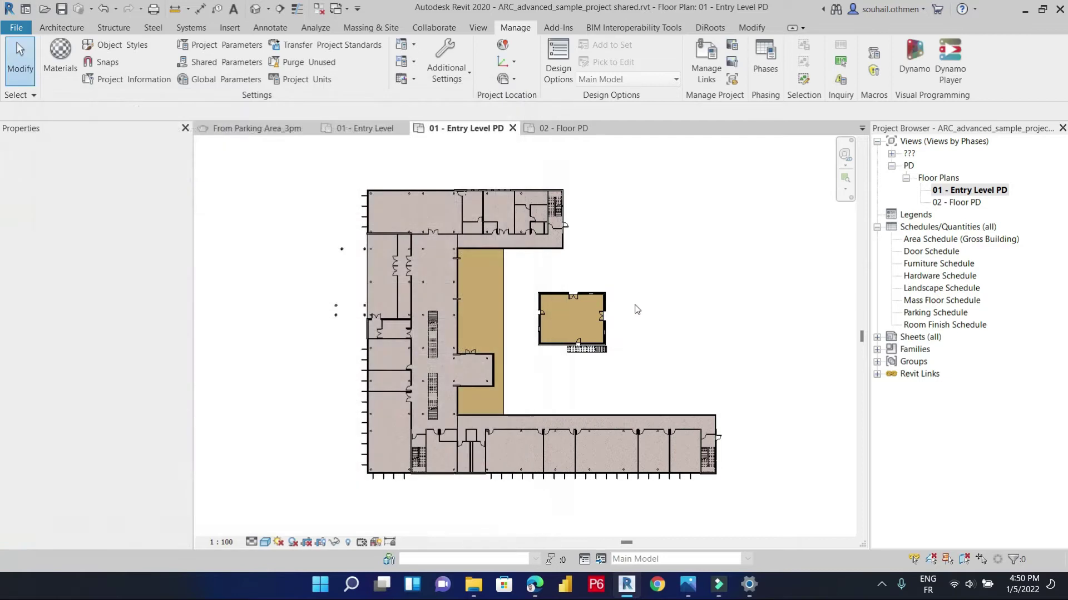
- Set the 01 - Entry Level PD view to the Hidden Line visual style and Coarse detail level
{"action": "left_click", "coordinate": [266, 542]}
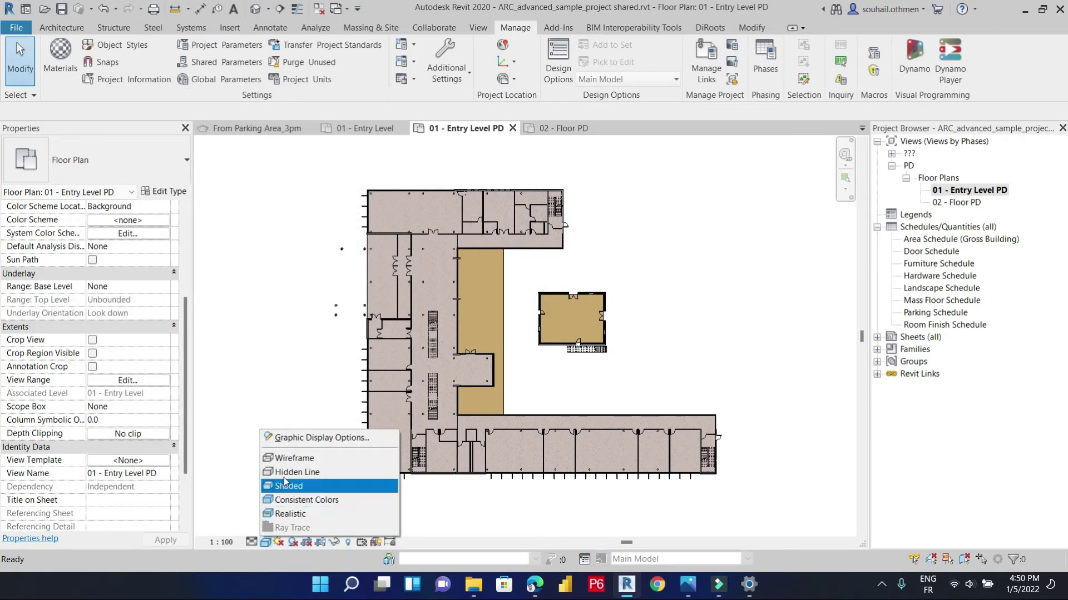
{"action": "left_click", "coordinate": [288, 477]}
{"action": "left_click", "coordinate": [252, 543]}
{"action": "left_click", "coordinate": [273, 500]}
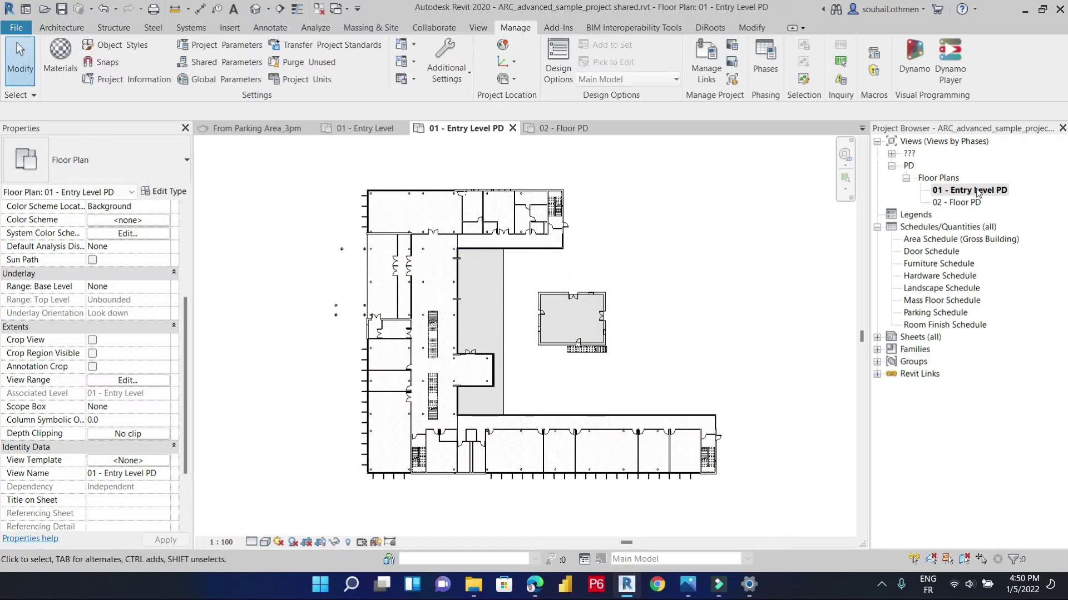
- Create a view template named PD Floor Plans View from the 01 - Entry Level PD view, keeping its included properties
{"action": "scroll", "coordinate": [524, 272], "scroll_direction": "up", "scroll_amount": 3}
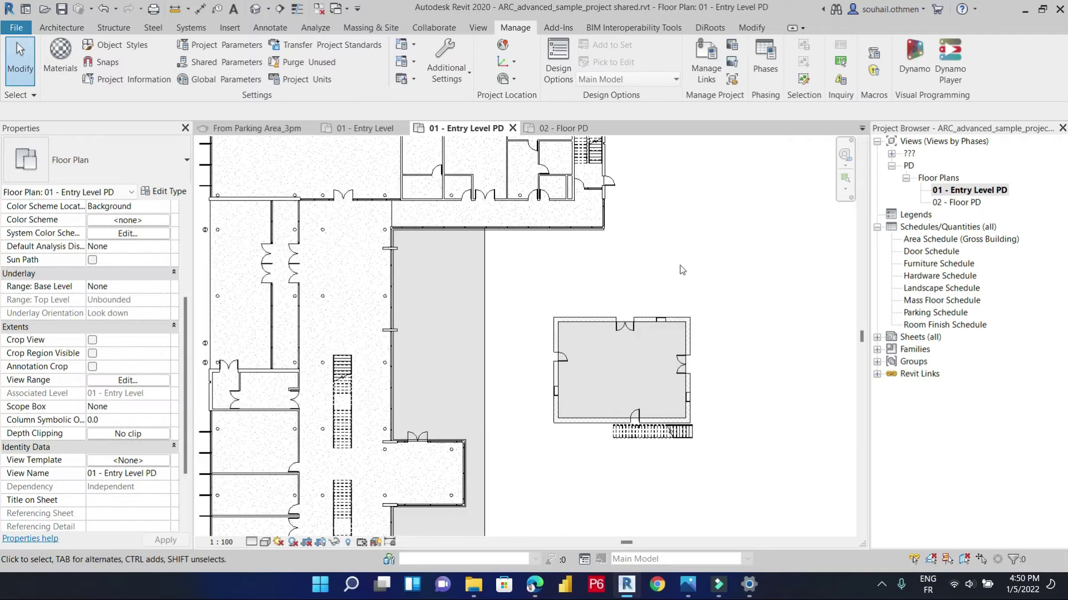
{"action": "scroll", "coordinate": [678, 276], "scroll_direction": "down", "scroll_amount": 5}
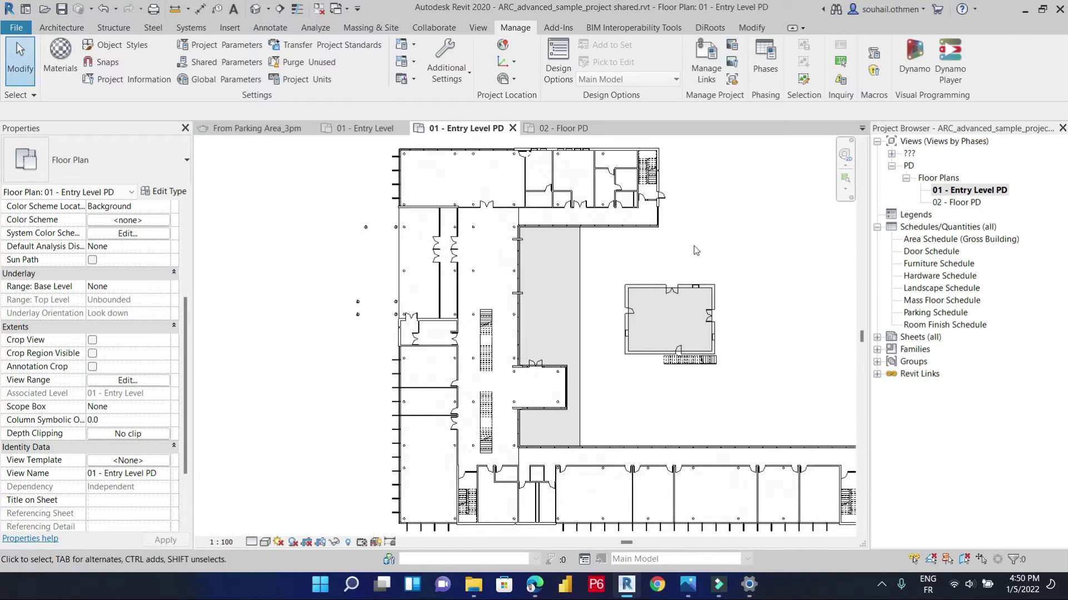
{"action": "left_click", "coordinate": [947, 192]}
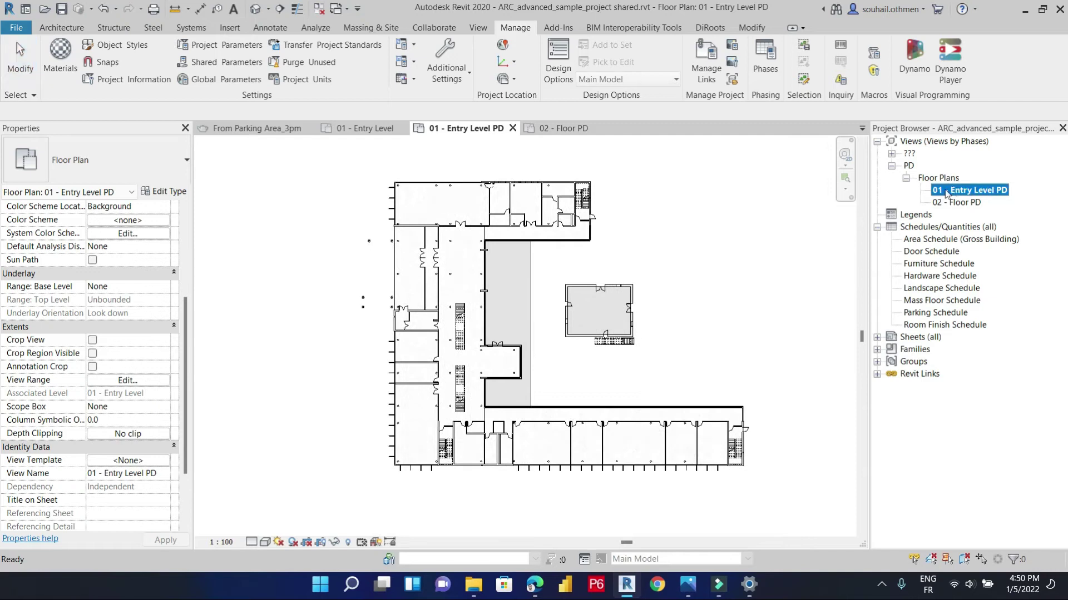
{"action": "right_click", "coordinate": [937, 191]}
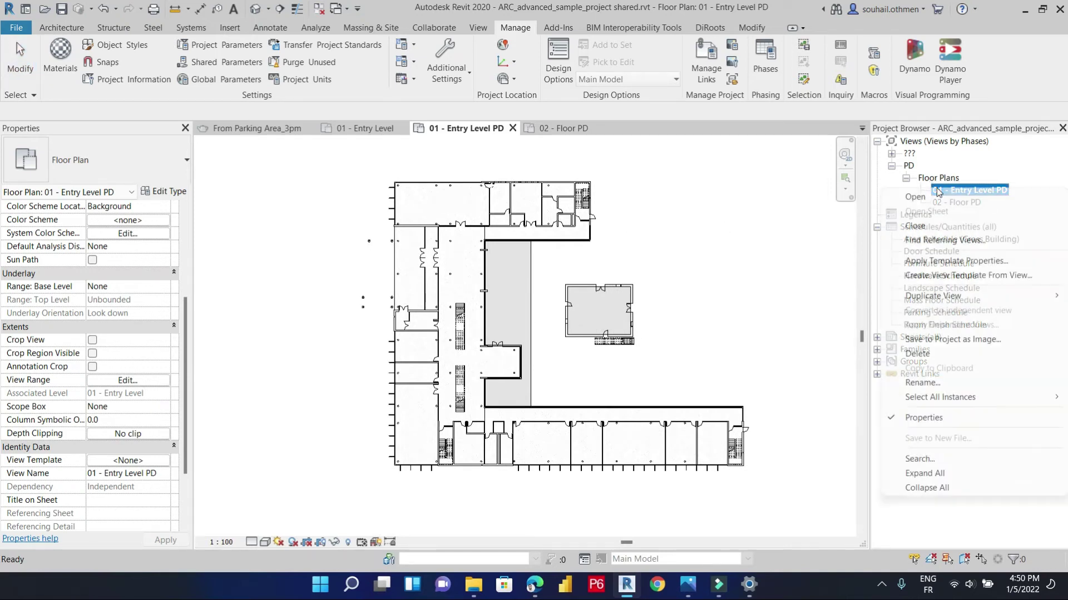
{"action": "left_click", "coordinate": [927, 281]}
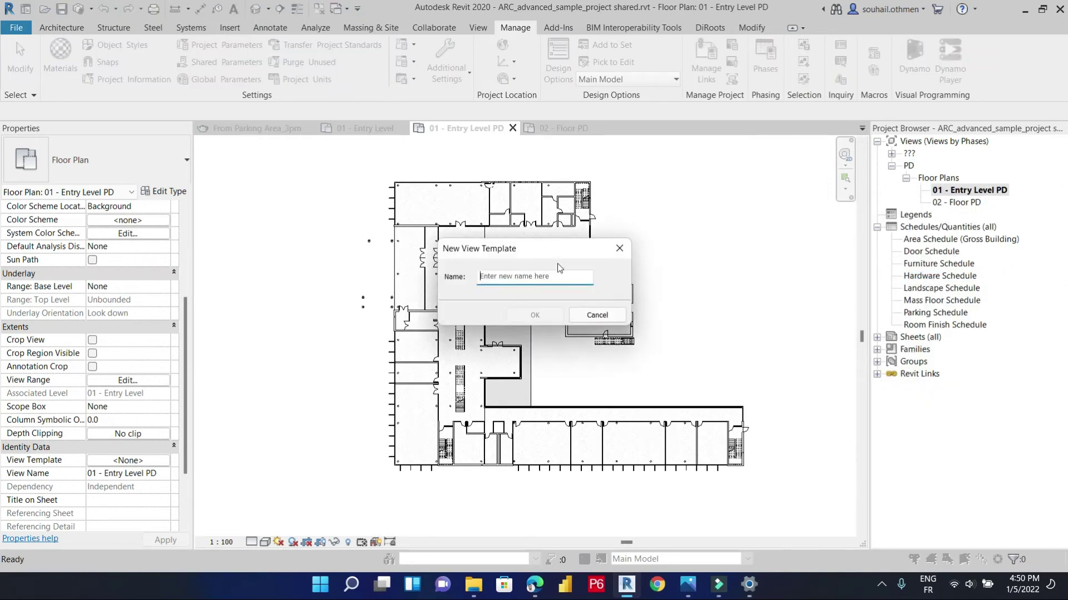
{"action": "type", "text": "PD Floor Plans View"}
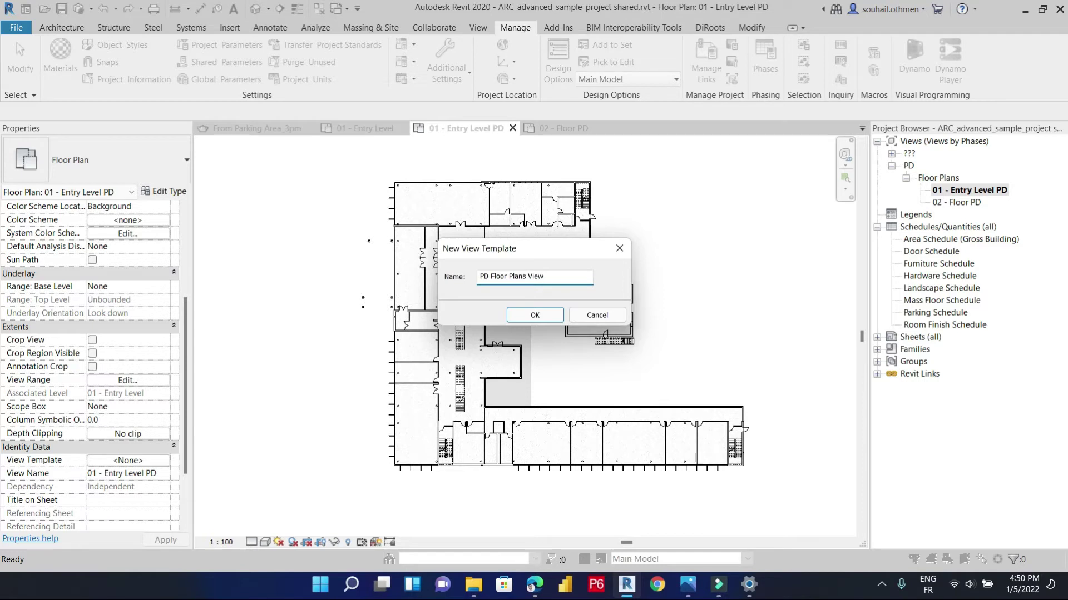
{"action": "key", "text": "Return"}
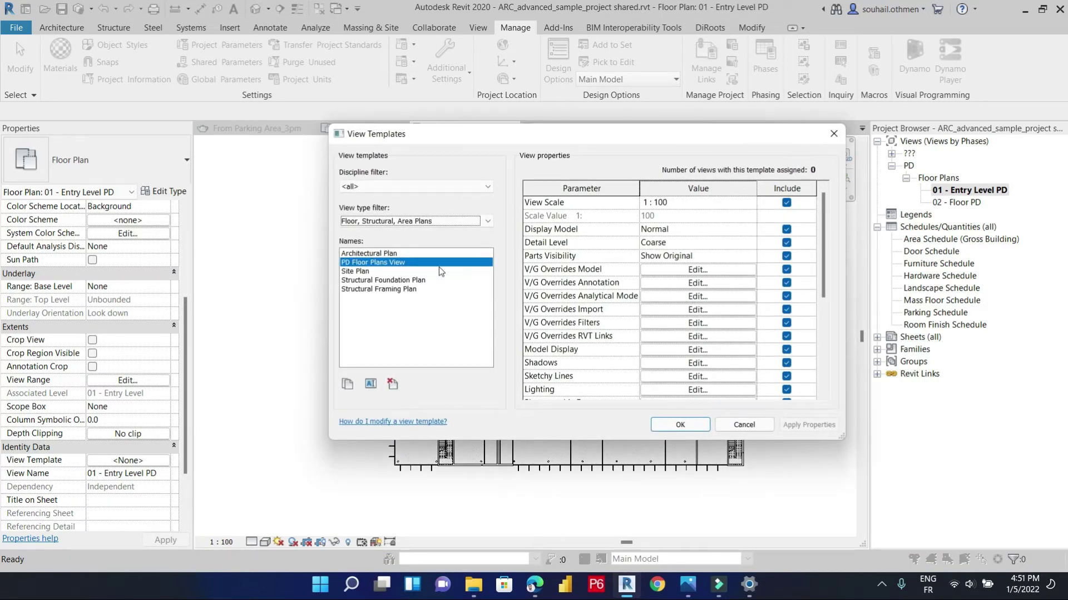
{"action": "left_click", "coordinate": [674, 422]}
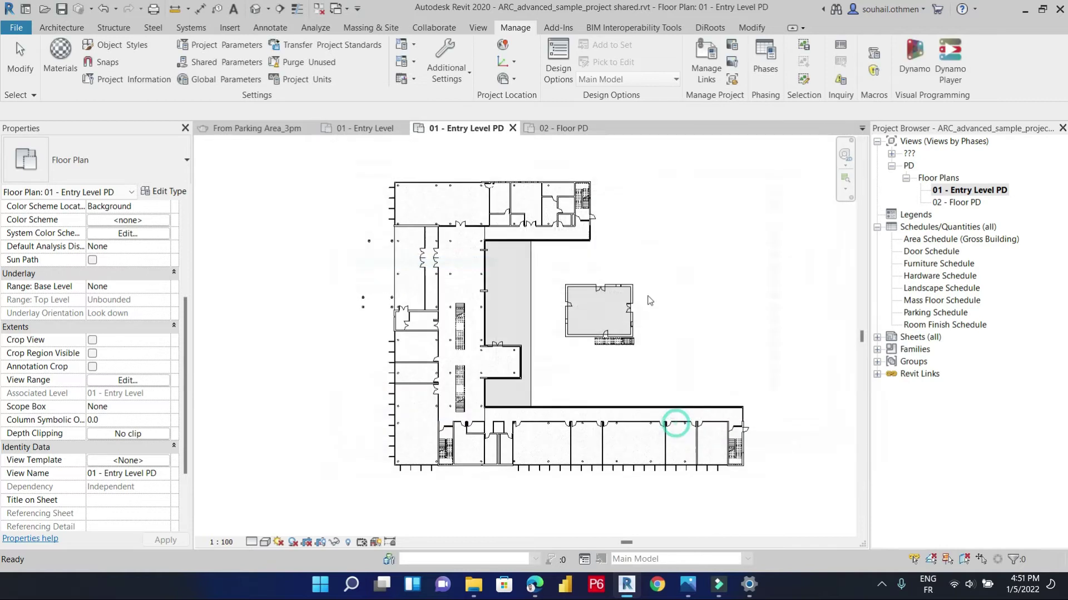
- Apply the PD Floor Plans View template's properties to the 02 - Floor PD floor plan
{"action": "double_click", "coordinate": [970, 204]}
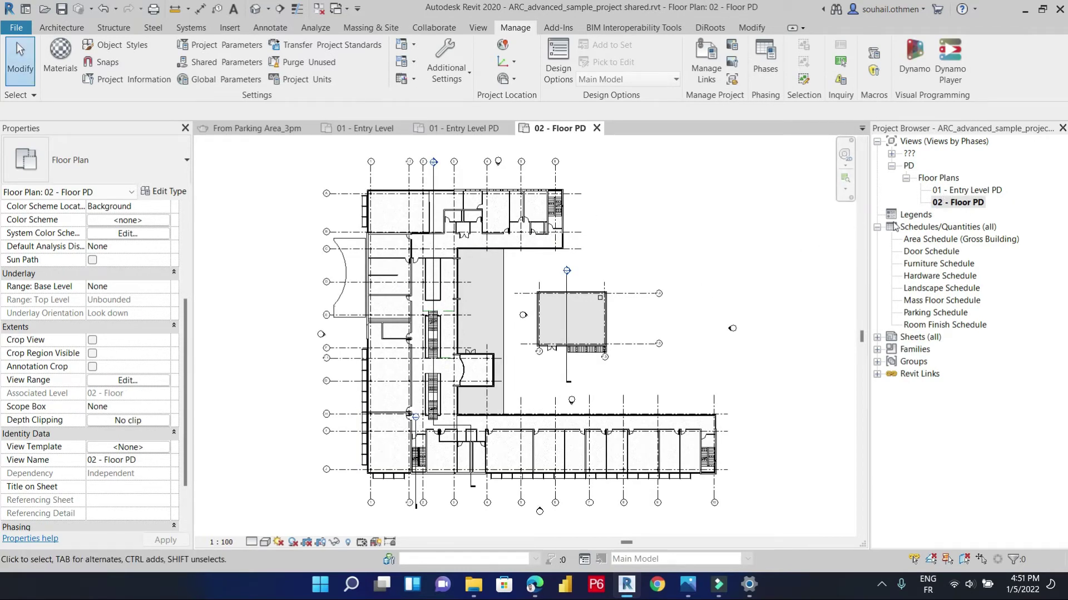
{"action": "right_click", "coordinate": [964, 206]}
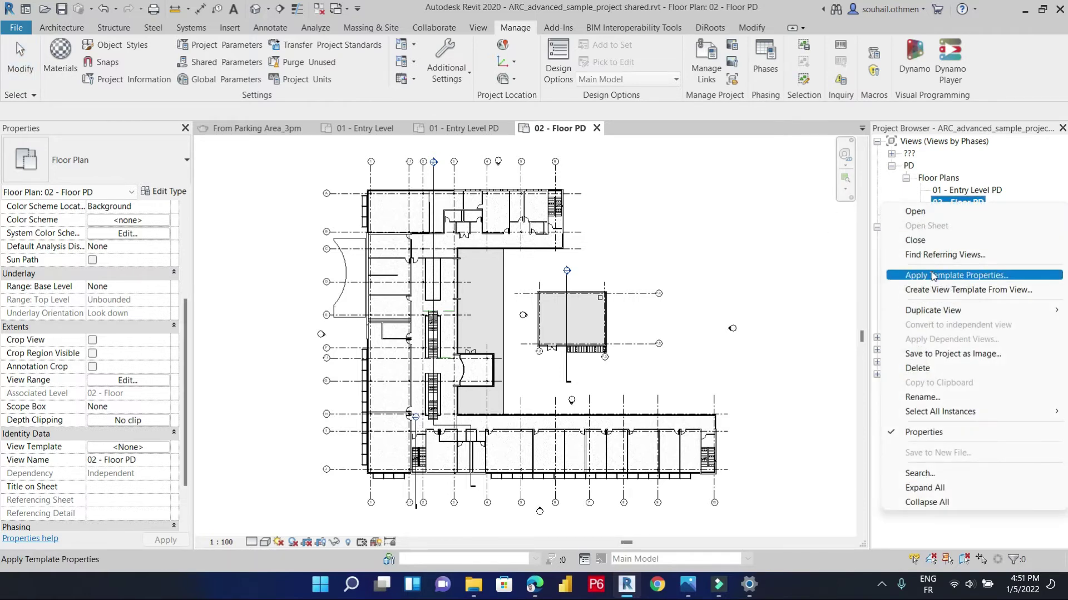
{"action": "left_click", "coordinate": [956, 275]}
{"action": "left_click", "coordinate": [392, 262]}
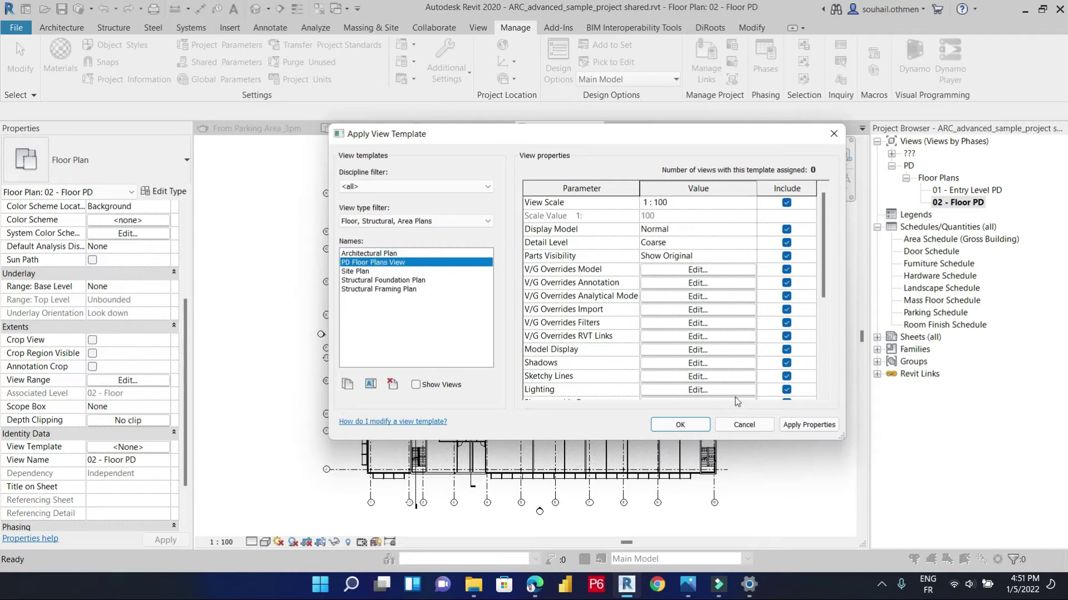
{"action": "left_click_drag", "start_coordinate": [657, 139], "coordinate": [280, 145]}
{"action": "left_click", "coordinate": [431, 432]}
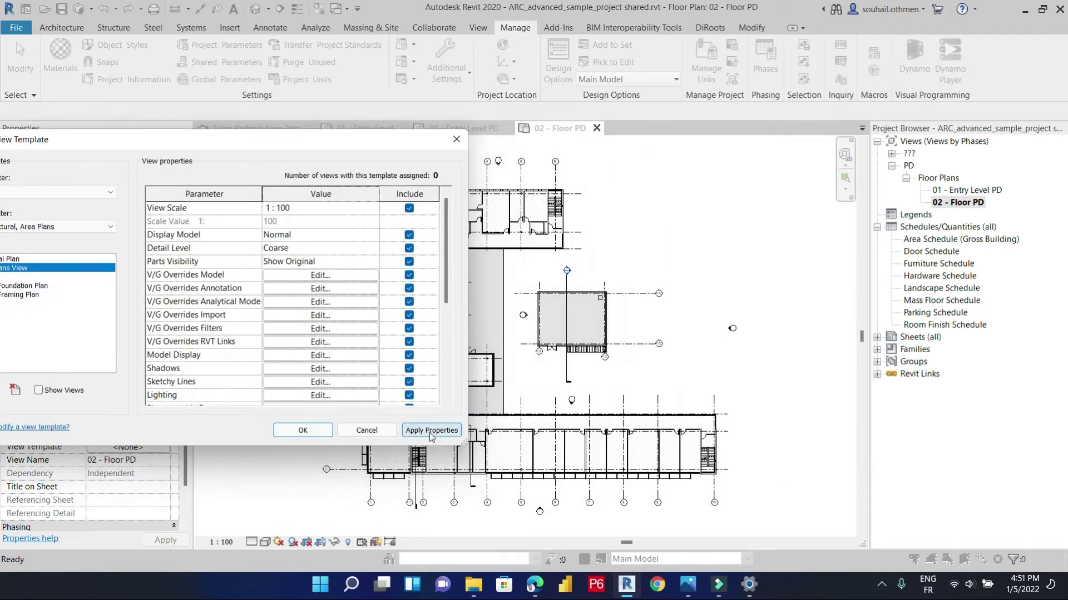
{"action": "left_click", "coordinate": [300, 432]}
{"action": "scroll", "coordinate": [467, 252], "scroll_direction": "up", "scroll_amount": 6}
{"action": "scroll", "coordinate": [677, 310], "scroll_direction": "down", "scroll_amount": 4}
{"action": "scroll", "coordinate": [707, 300], "scroll_direction": "down", "scroll_amount": 2}
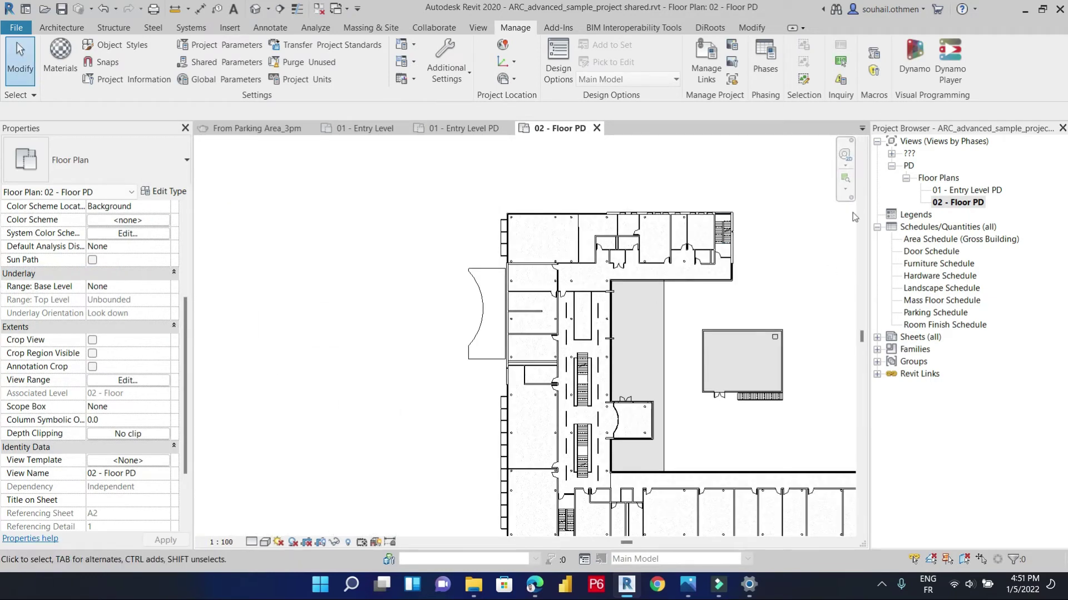
{"action": "middle_click_drag", "start_coordinate": [836, 284], "coordinate": [717, 244]}
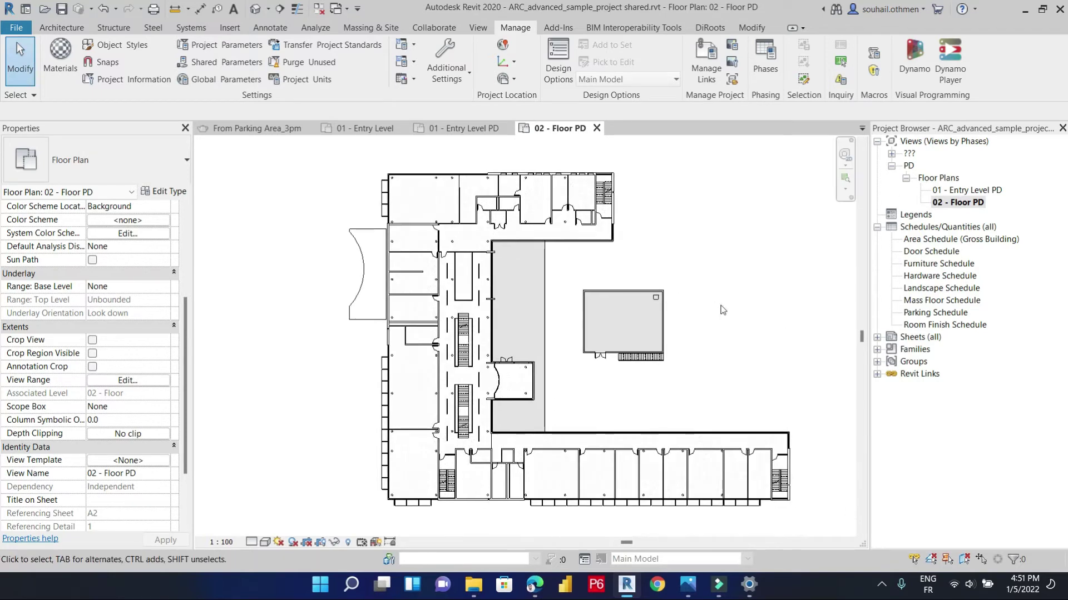
- Expand the ??? view group and consult the schematic design phase on the design phases tip sheet in Photos
{"action": "left_click", "coordinate": [906, 178]}
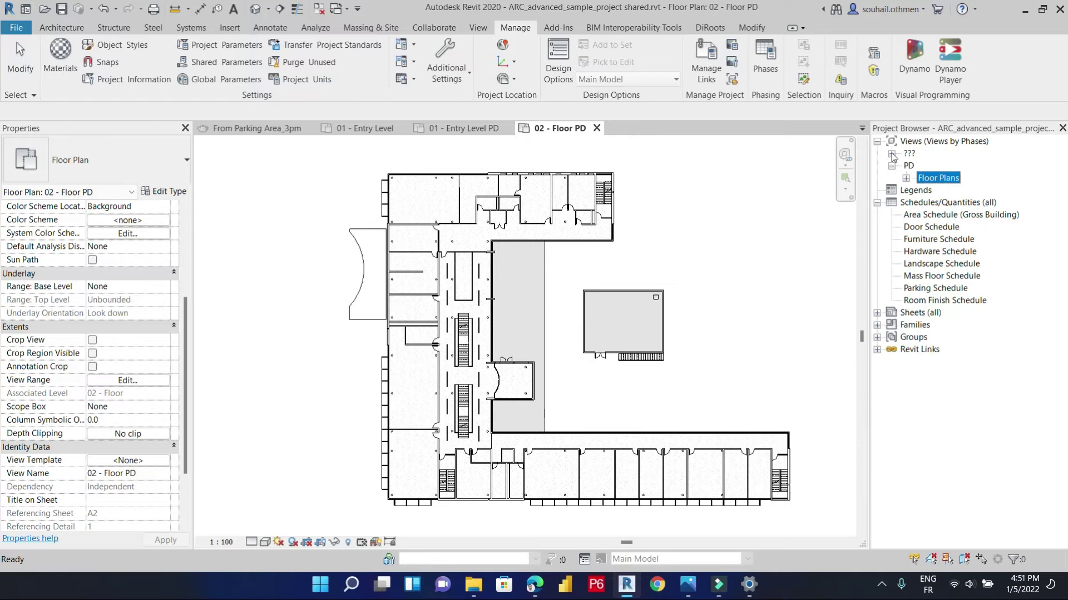
{"action": "left_click", "coordinate": [891, 154]}
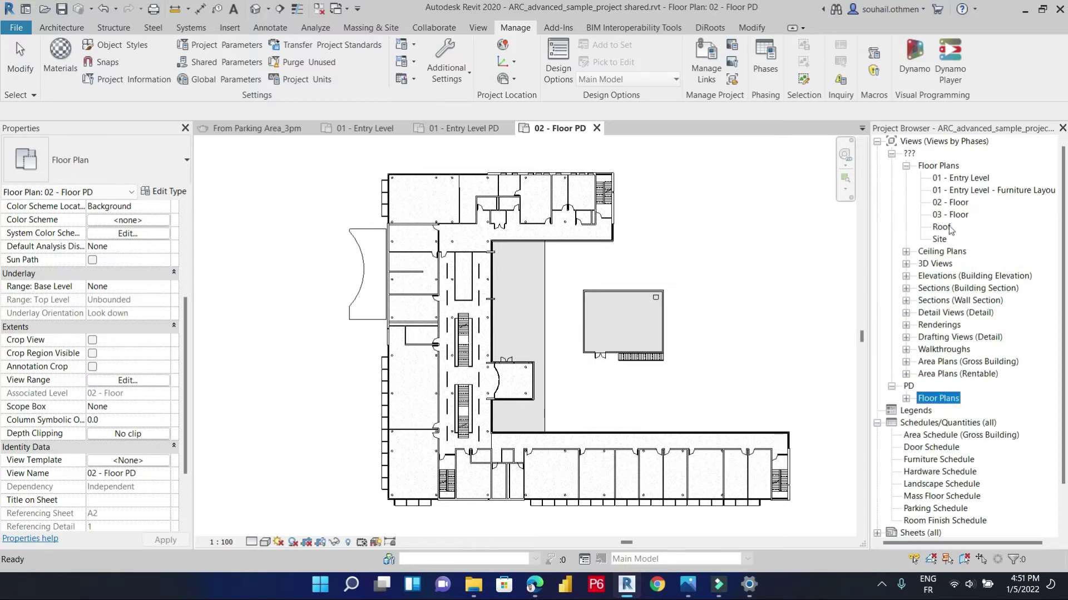
{"action": "left_click", "coordinate": [906, 252]}
{"action": "left_click", "coordinate": [906, 252]}
{"action": "left_click", "coordinate": [679, 589]}
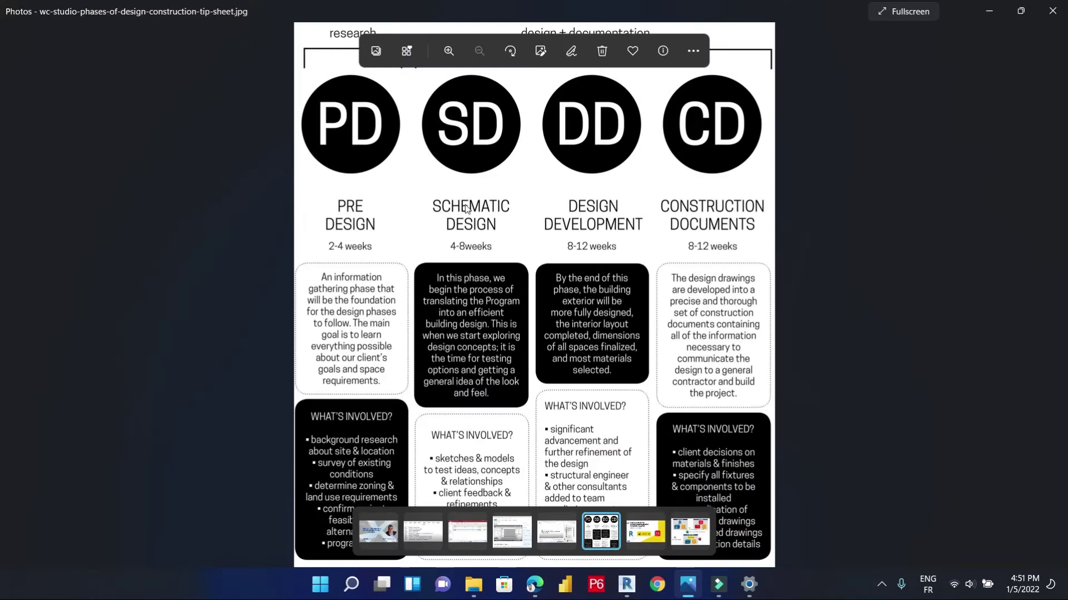
{"action": "left_click", "coordinate": [984, 12]}
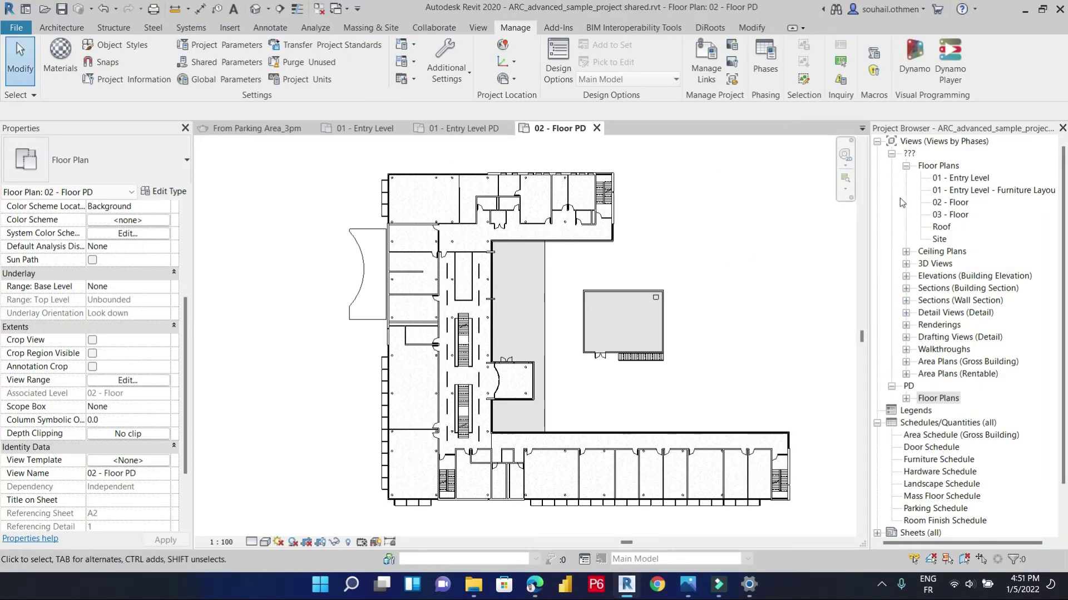
- Duplicate the 01 - Entry Level floor plan and name the copy 01 - Entry Level SD
{"action": "left_click", "coordinate": [968, 178]}
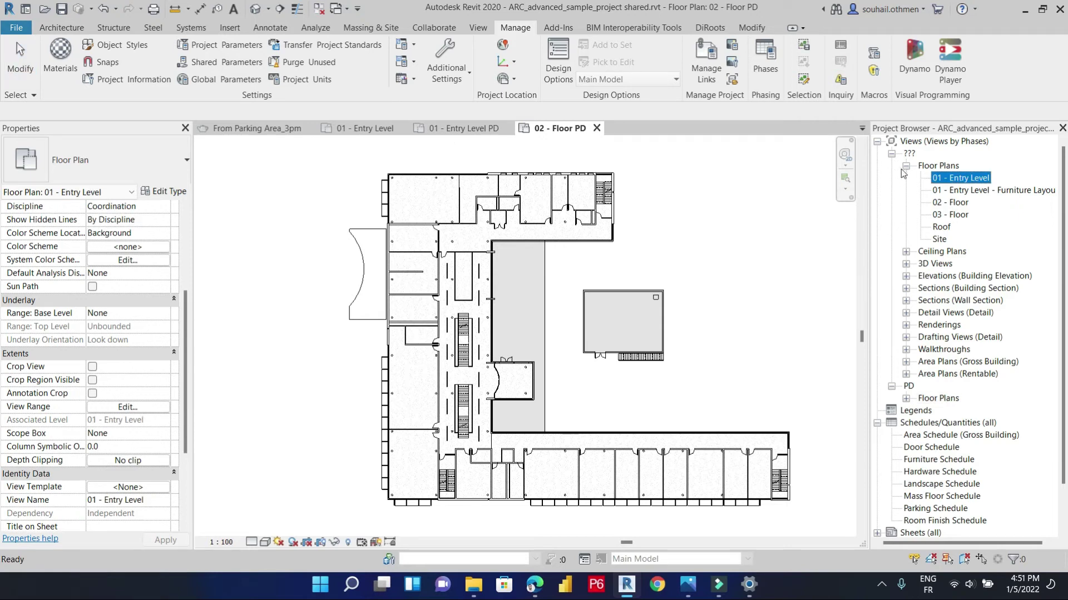
{"action": "right_click", "coordinate": [952, 182]}
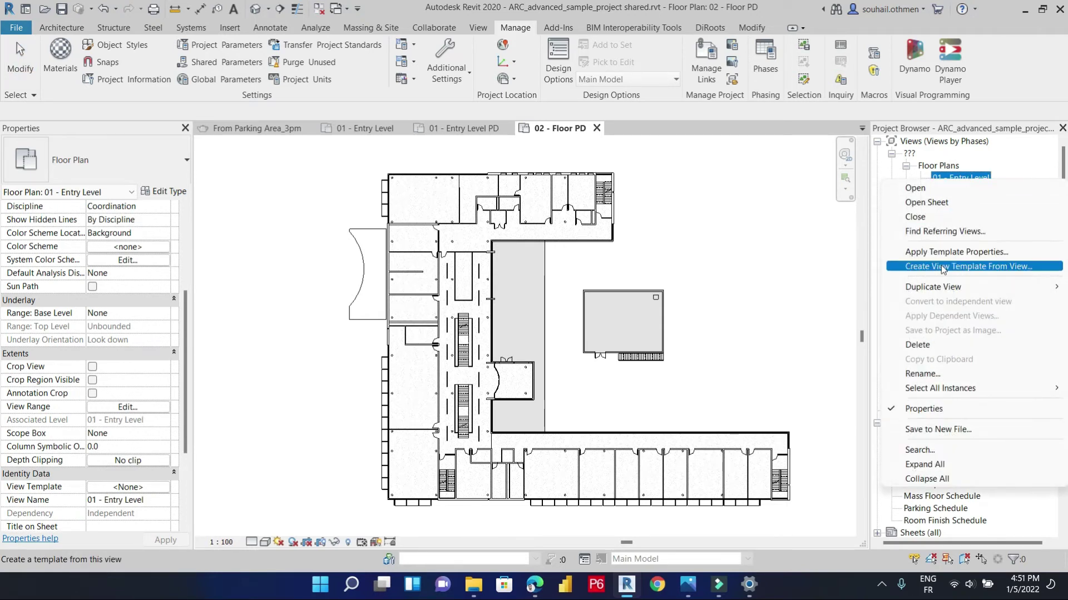
{"action": "mouse_move", "coordinate": [945, 287]}
{"action": "left_click", "coordinate": [771, 289]}
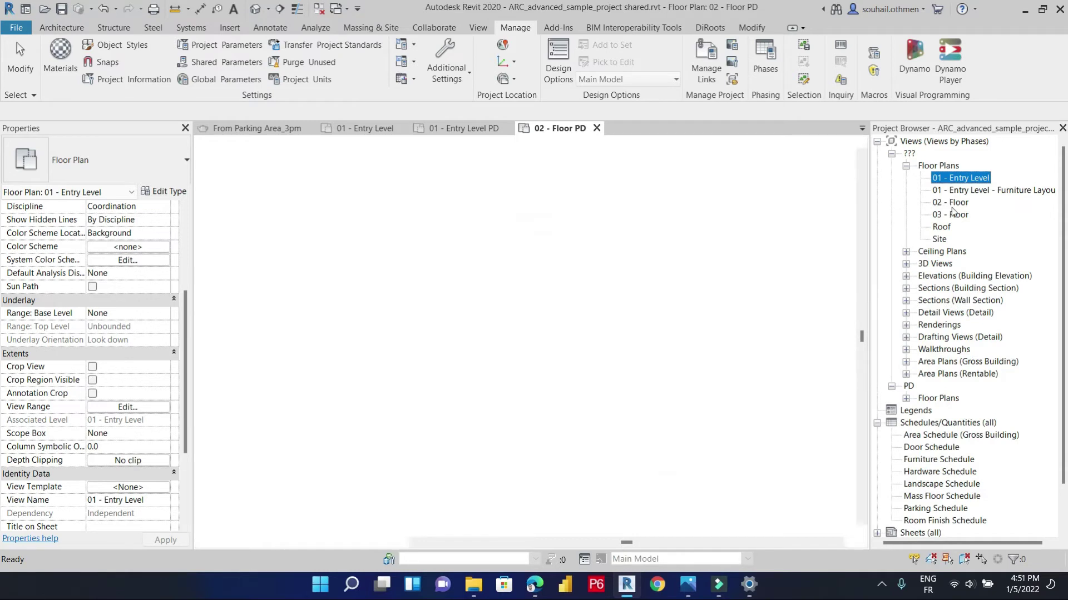
{"action": "left_click", "coordinate": [1011, 204]}
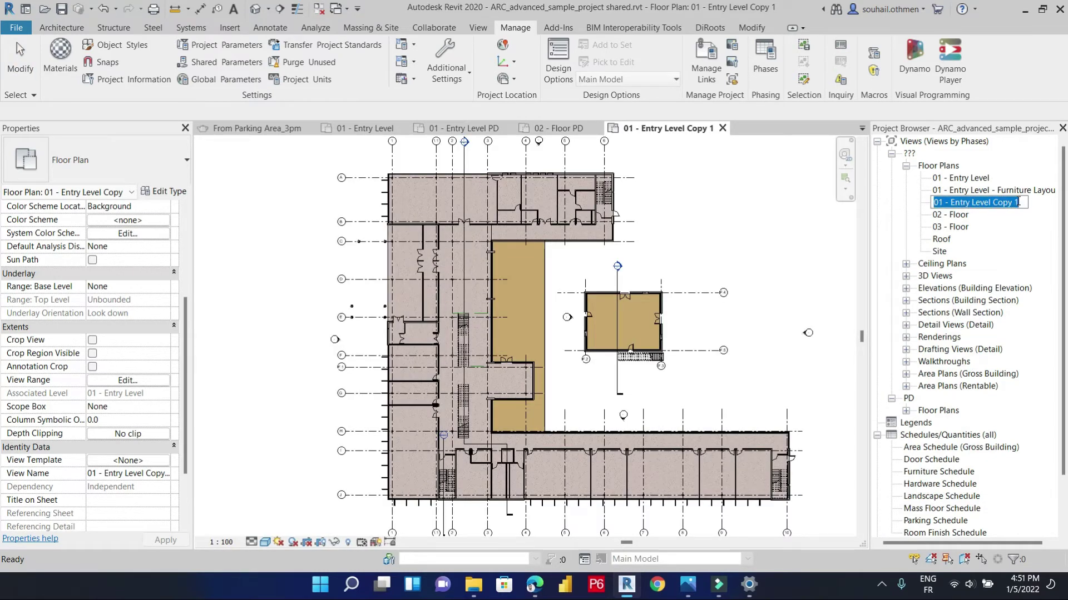
{"action": "left_click_drag", "start_coordinate": [1019, 203], "coordinate": [995, 205]}
{"action": "type", "text": "SD"}
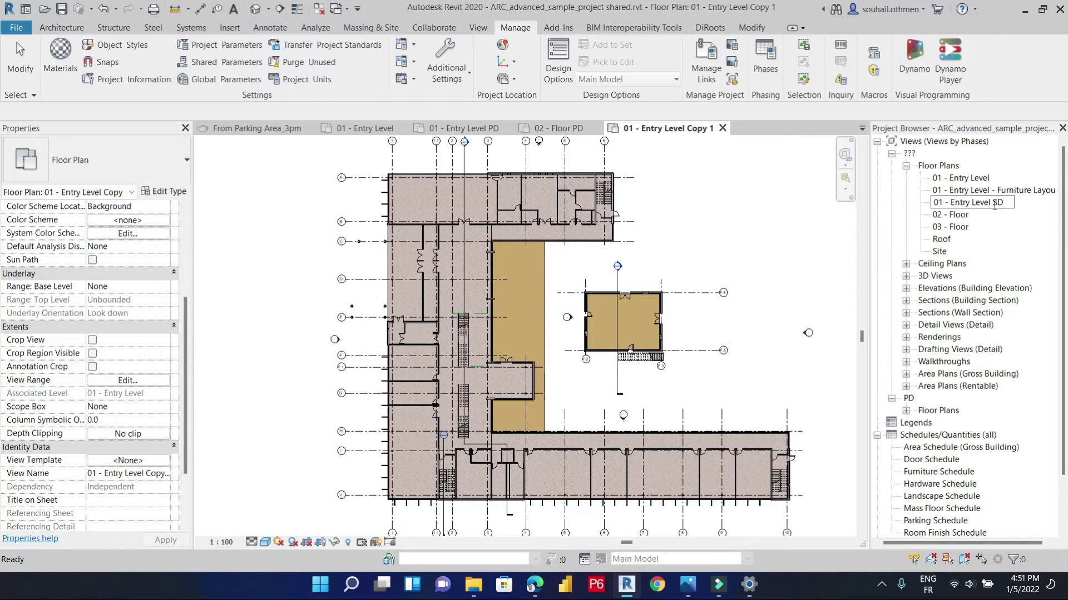
{"action": "key", "text": "Return"}
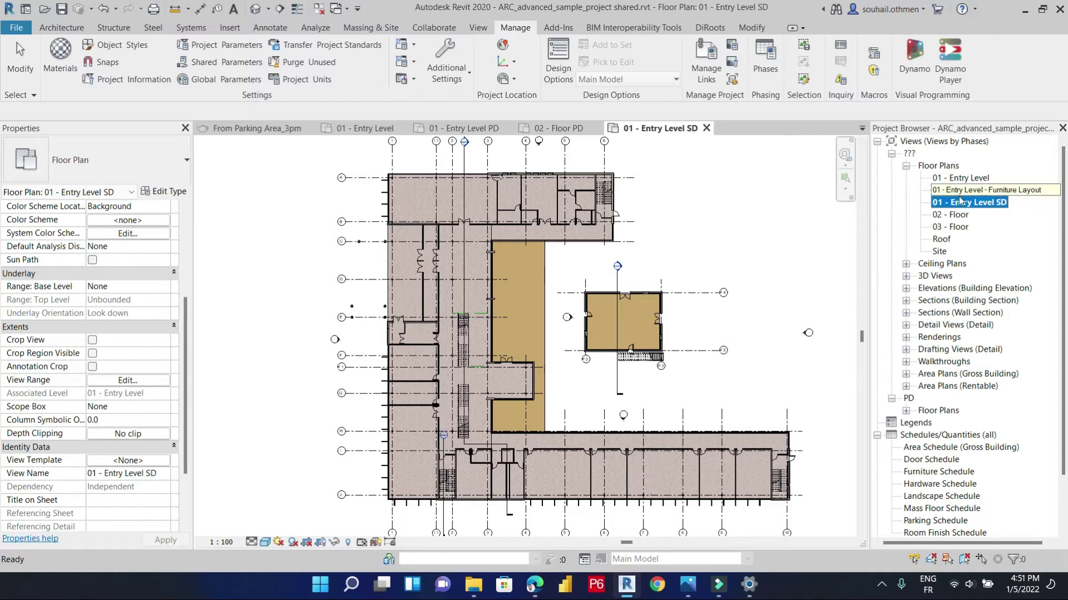
- Duplicate the 02 - Floor floor plan and name the copy 02 - Floor SD
{"action": "left_click", "coordinate": [954, 214]}
{"action": "right_click", "coordinate": [954, 214]}
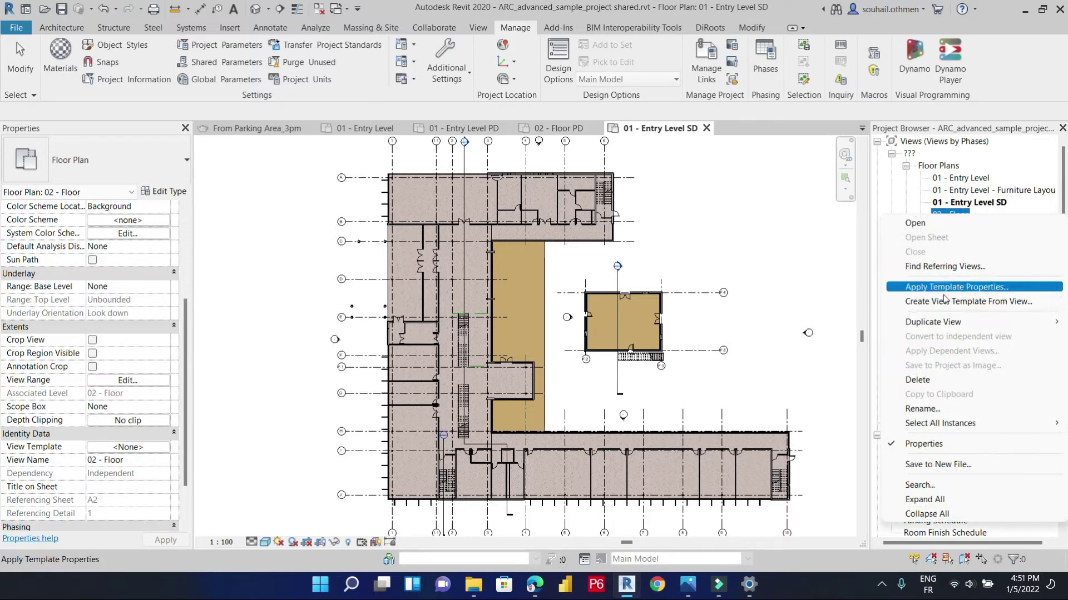
{"action": "mouse_move", "coordinate": [945, 322]}
{"action": "left_click", "coordinate": [842, 323]}
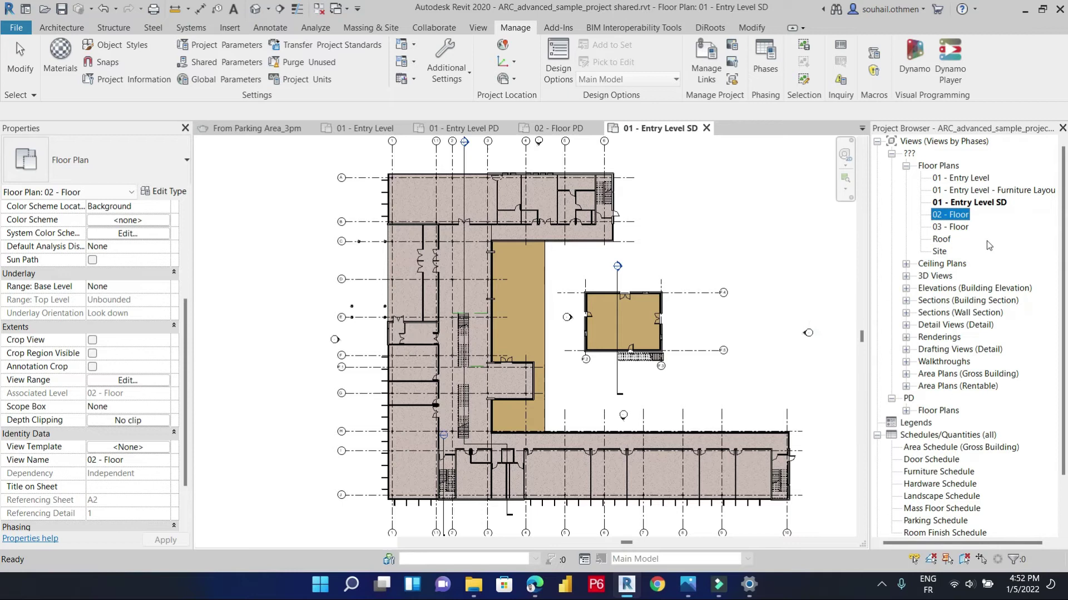
{"action": "left_click", "coordinate": [999, 230]}
{"action": "left_click_drag", "start_coordinate": [999, 231], "coordinate": [974, 230]}
{"action": "type", "text": "sd"}
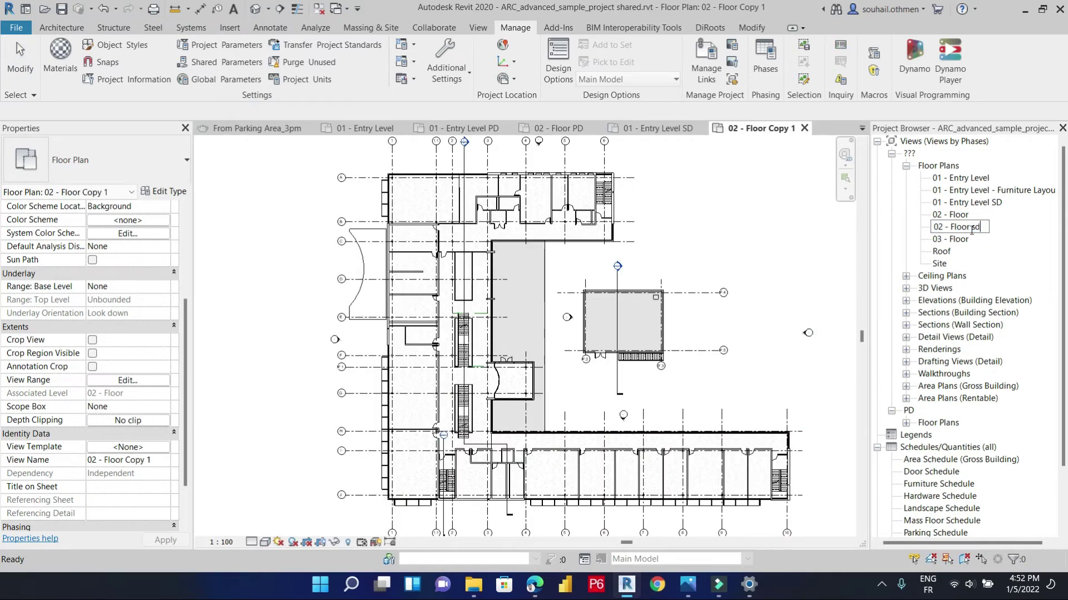
{"action": "type", "text": "SD"}
{"action": "key", "text": "Return"}
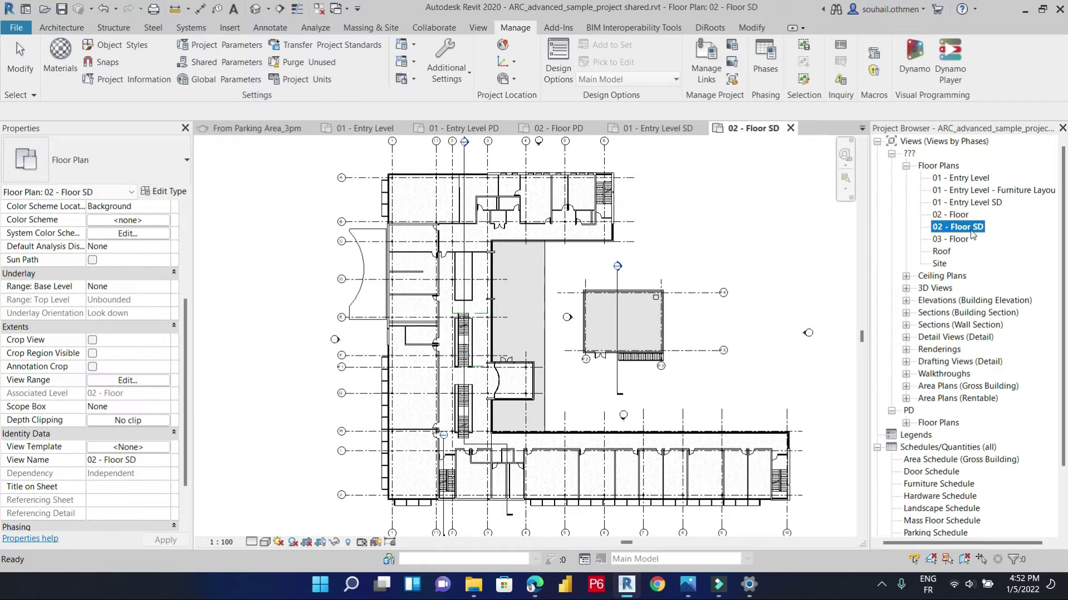
- Set the Project Phases parameter of the 01 - Entry Level SD and 02 - Floor SD views to SD
{"action": "double_click", "coordinate": [968, 203]}
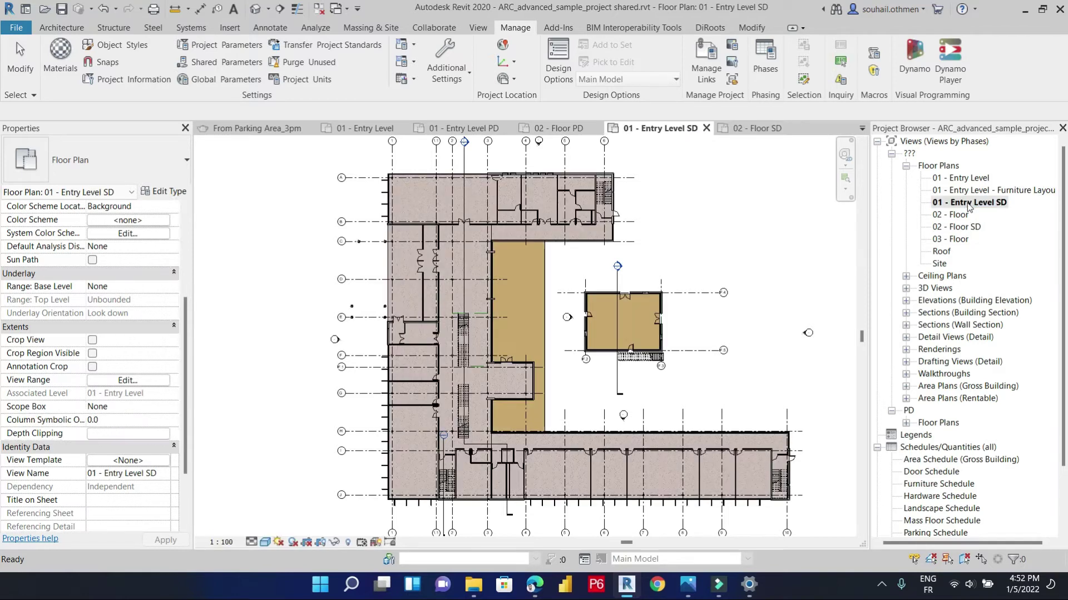
{"action": "scroll", "coordinate": [717, 247], "scroll_direction": "down", "scroll_amount": 1}
{"action": "middle_click_drag", "start_coordinate": [717, 248], "coordinate": [637, 266]}
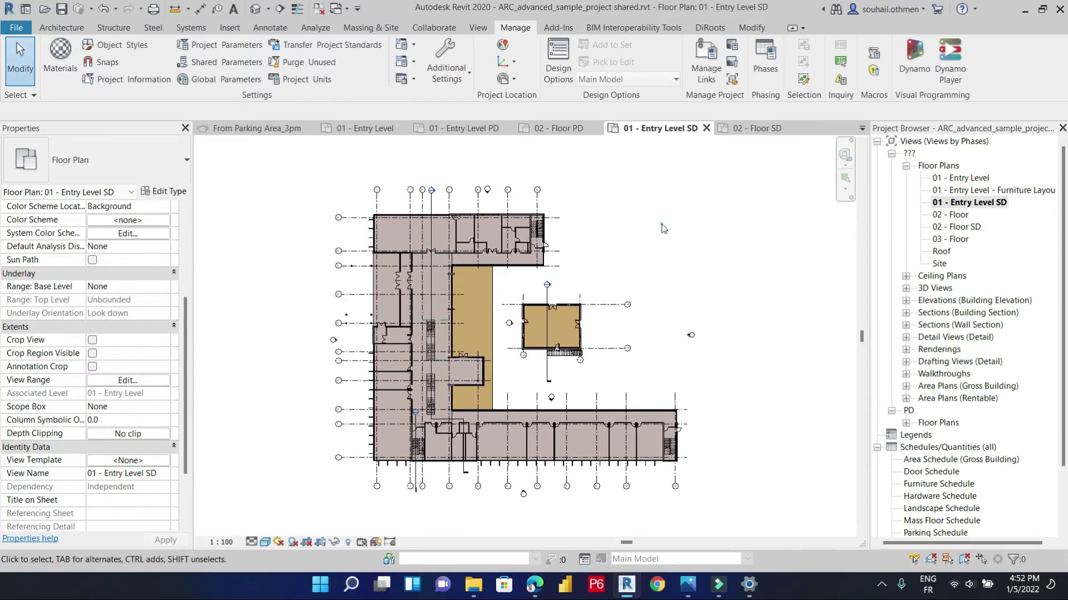
{"action": "left_click", "coordinate": [965, 228], "text": "ctrl"}
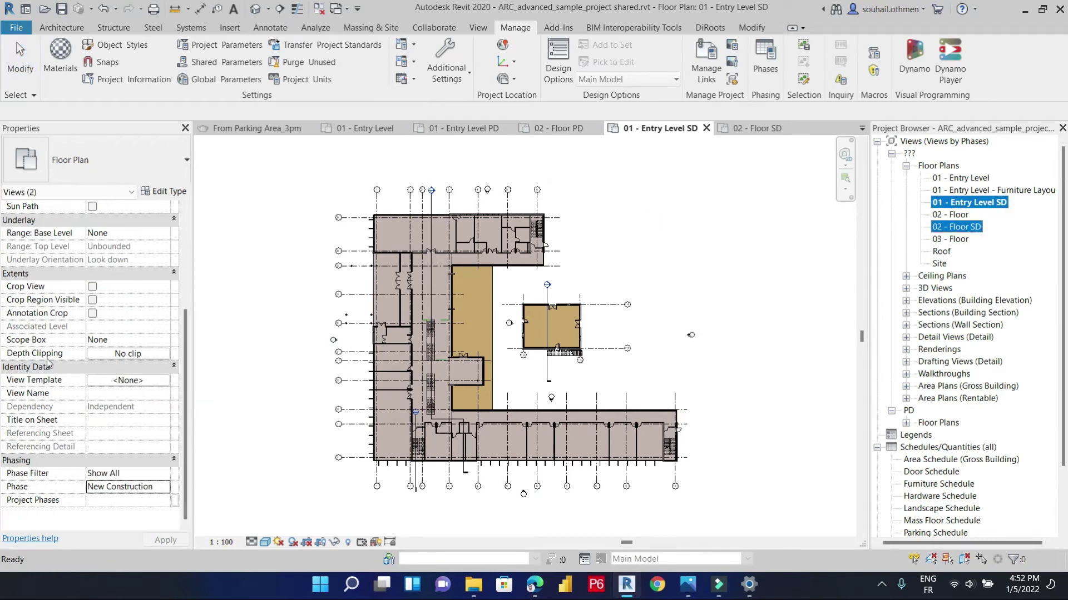
{"action": "left_click", "coordinate": [113, 501]}
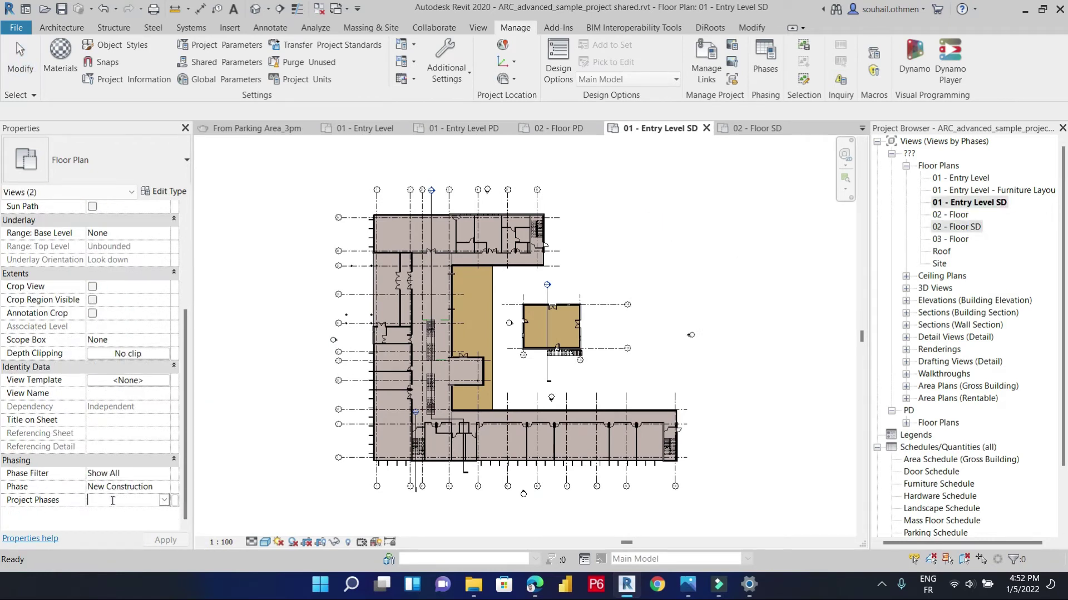
{"action": "type", "text": "SD"}
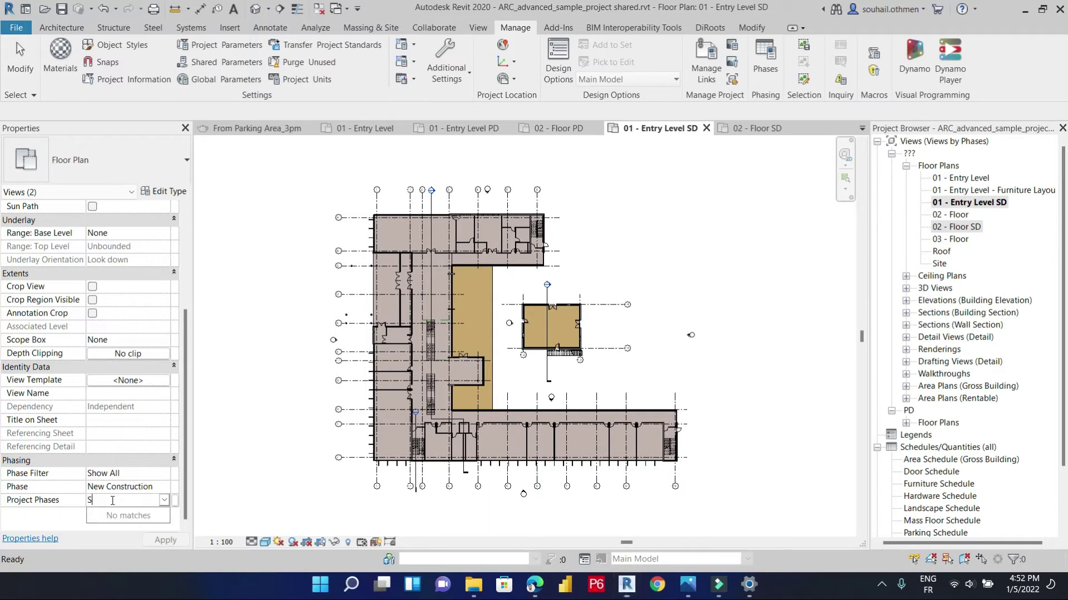
{"action": "left_click", "coordinate": [165, 540]}
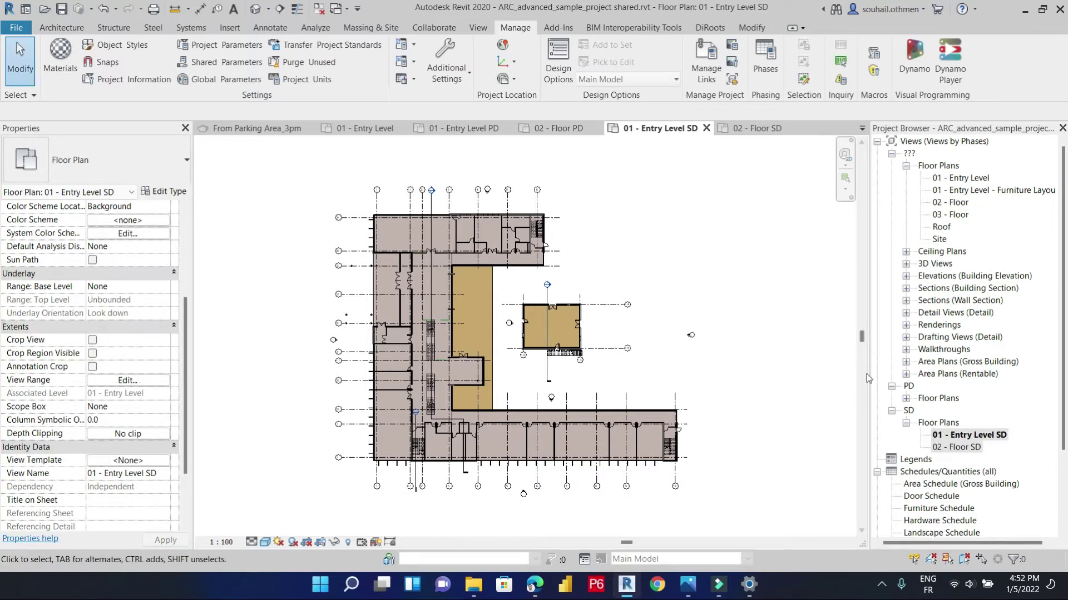
- Collapse the ??? and PD view groups and open the 01 - Entry Level SD floor plan in the SD group
{"action": "left_click", "coordinate": [891, 153]}
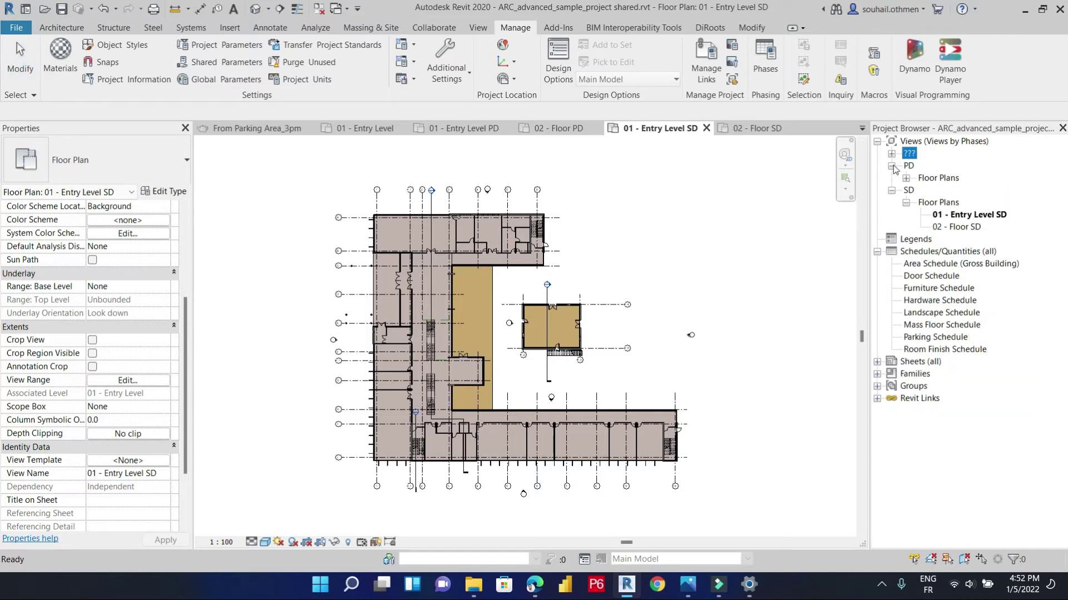
{"action": "left_click", "coordinate": [892, 165]}
{"action": "left_click", "coordinate": [891, 178]}
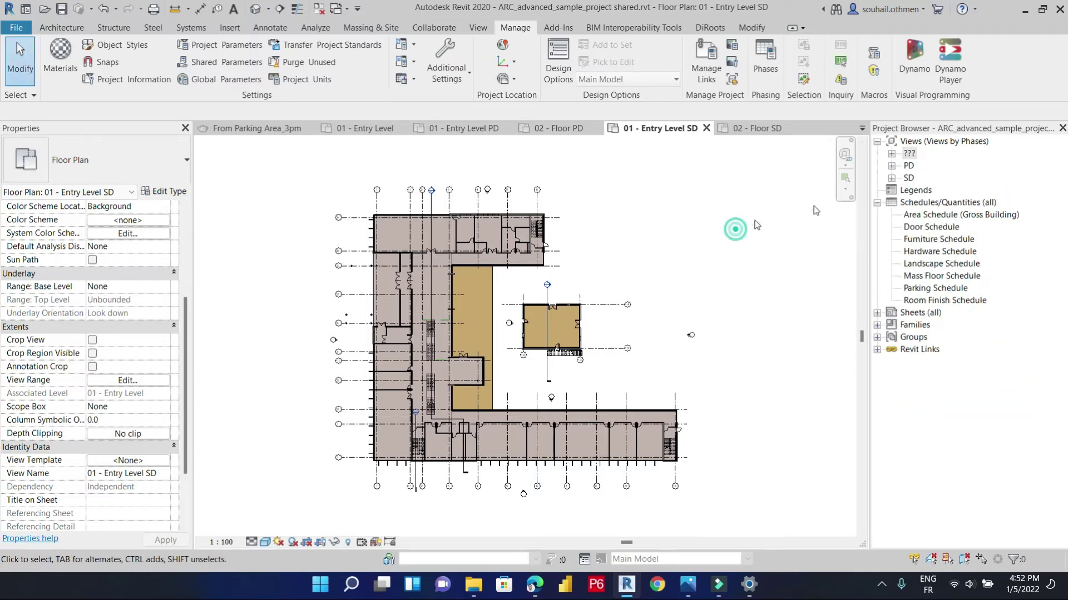
{"action": "left_click", "coordinate": [891, 178]}
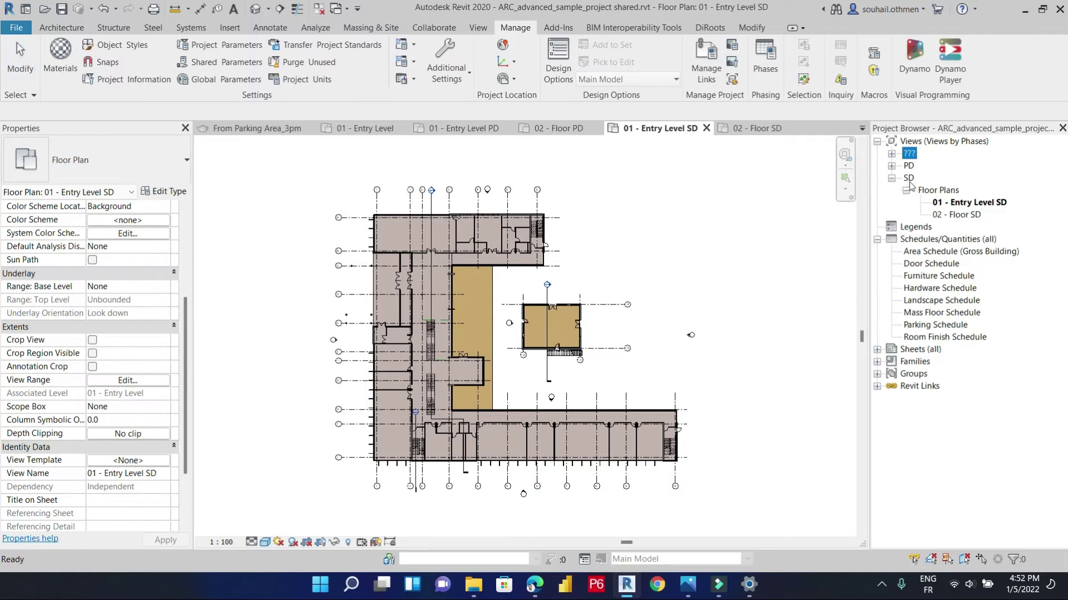
{"action": "double_click", "coordinate": [947, 204]}
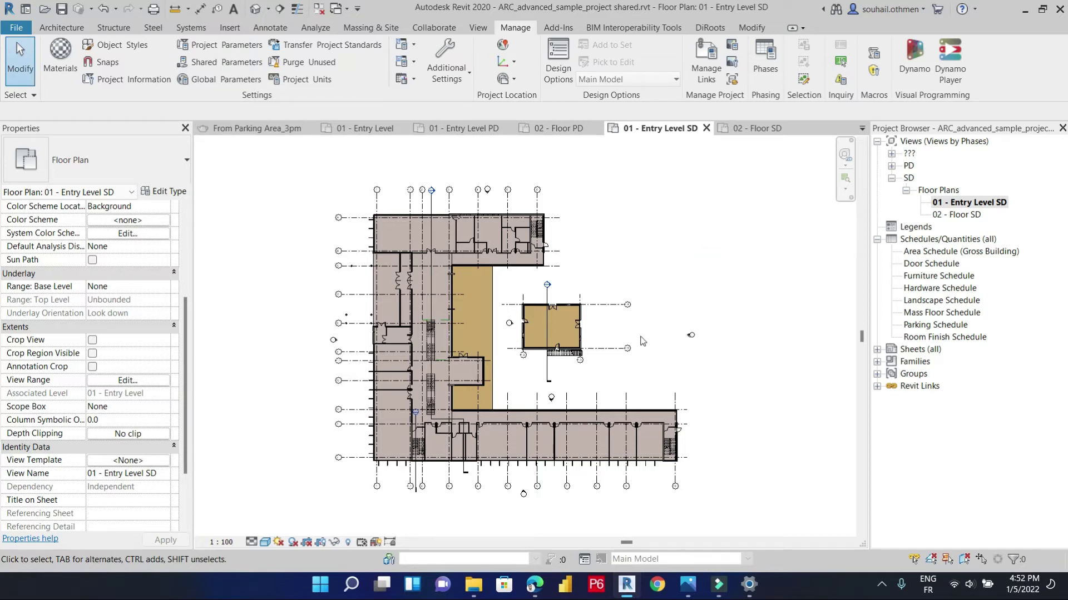
- Turn off all annotation categories in the visibility/graphic overrides of 01 - Entry Level SD and review its model categories down to Topography
{"action": "key", "text": "v"}
{"action": "key", "text": "g"}
{"action": "left_click", "coordinate": [142, 121]}
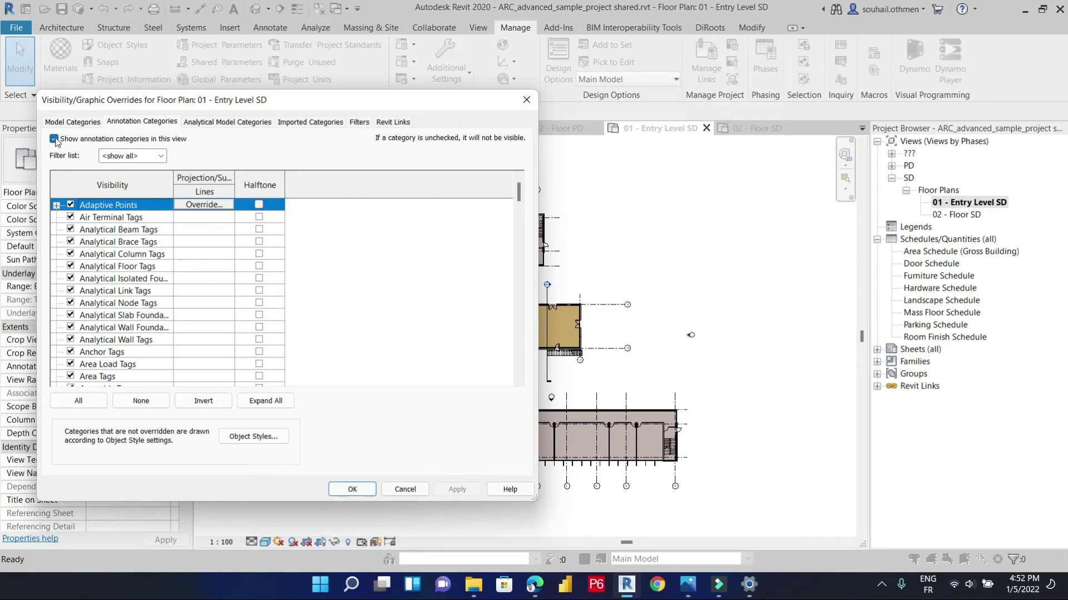
{"action": "left_click", "coordinate": [72, 122]}
{"action": "left_click", "coordinate": [114, 339]}
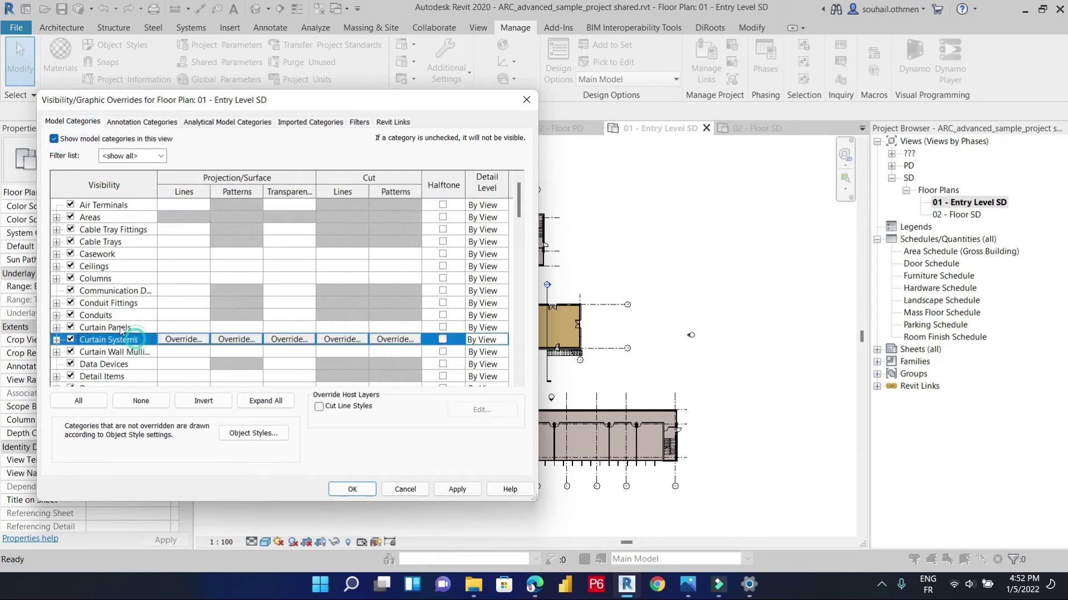
{"action": "scroll", "coordinate": [118, 331], "scroll_direction": "down", "scroll_amount": 5}
{"action": "scroll", "coordinate": [119, 331], "scroll_direction": "down", "scroll_amount": 11}
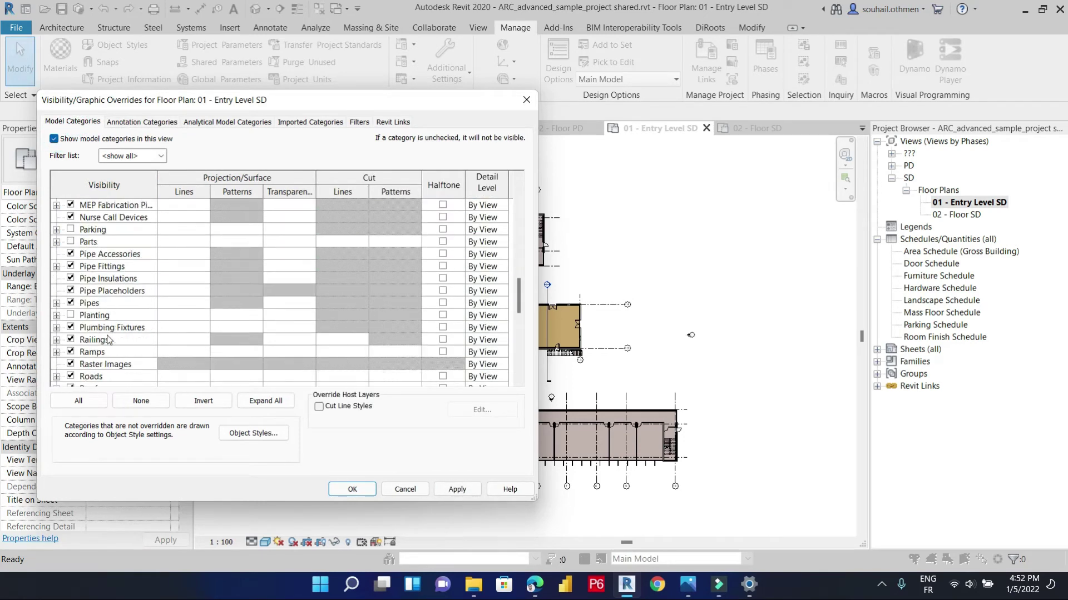
{"action": "scroll", "coordinate": [94, 367], "scroll_direction": "down", "scroll_amount": 7}
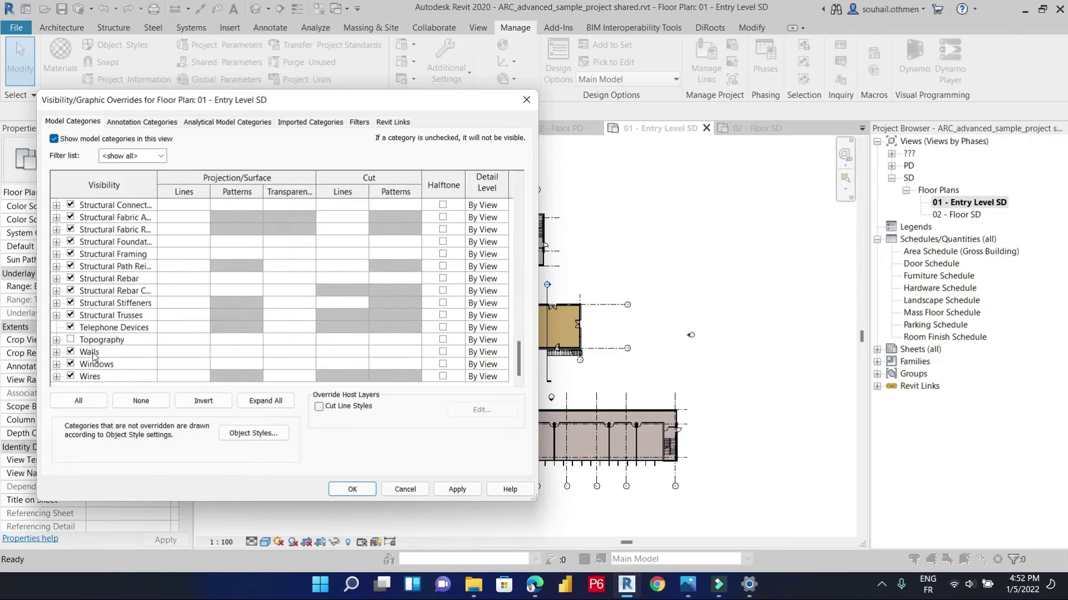
{"action": "left_click", "coordinate": [85, 341]}
{"action": "left_click", "coordinate": [459, 490]}
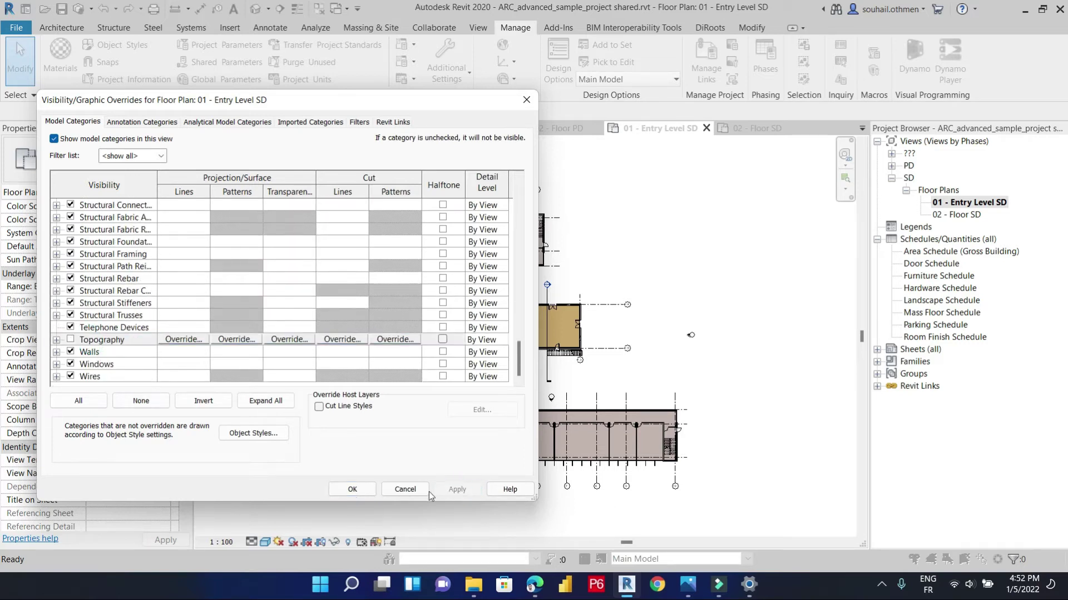
{"action": "left_click", "coordinate": [352, 490]}
- Set the 01 - Entry Level SD view to the Hidden Line visual style and Coarse detail level
{"action": "left_click", "coordinate": [251, 542]}
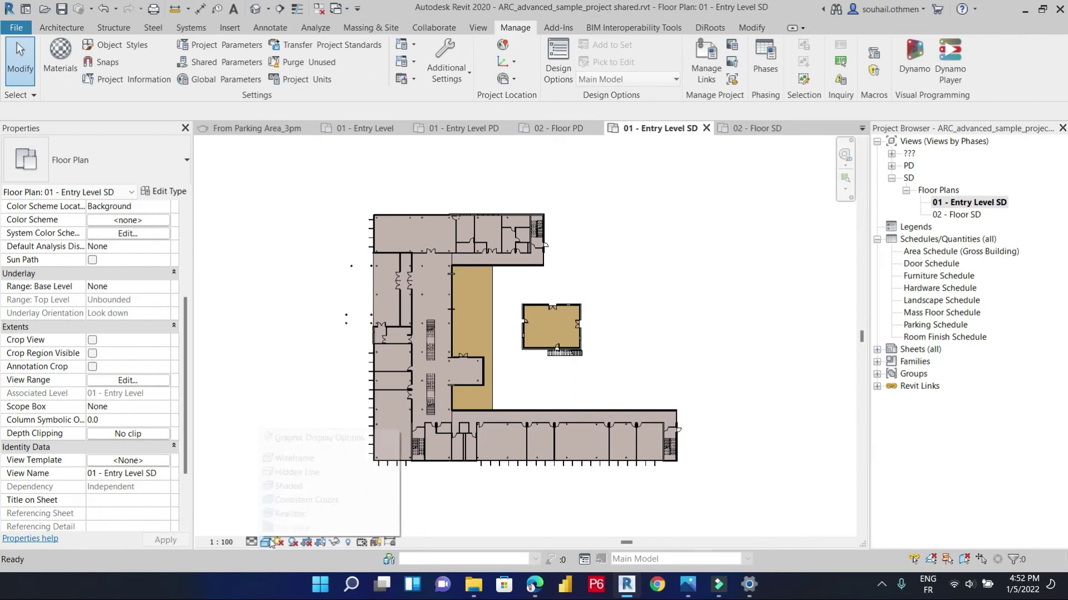
{"action": "left_click", "coordinate": [297, 472]}
{"action": "left_click", "coordinate": [251, 542]}
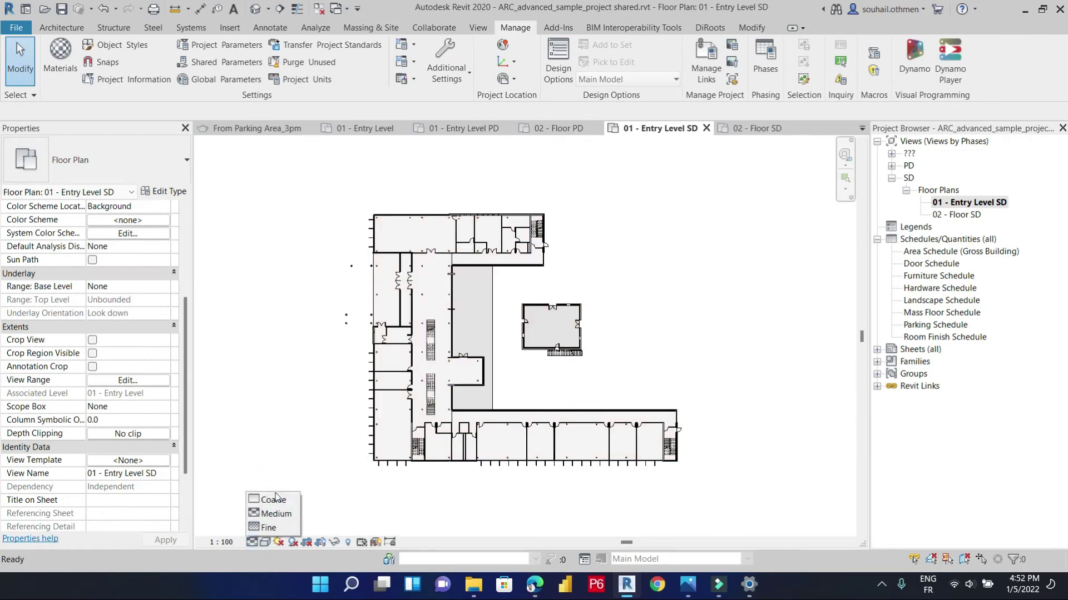
{"action": "left_click", "coordinate": [273, 499]}
{"action": "scroll", "coordinate": [507, 296], "scroll_direction": "up", "scroll_amount": 4}
{"action": "scroll", "coordinate": [506, 293], "scroll_direction": "up", "scroll_amount": 3}
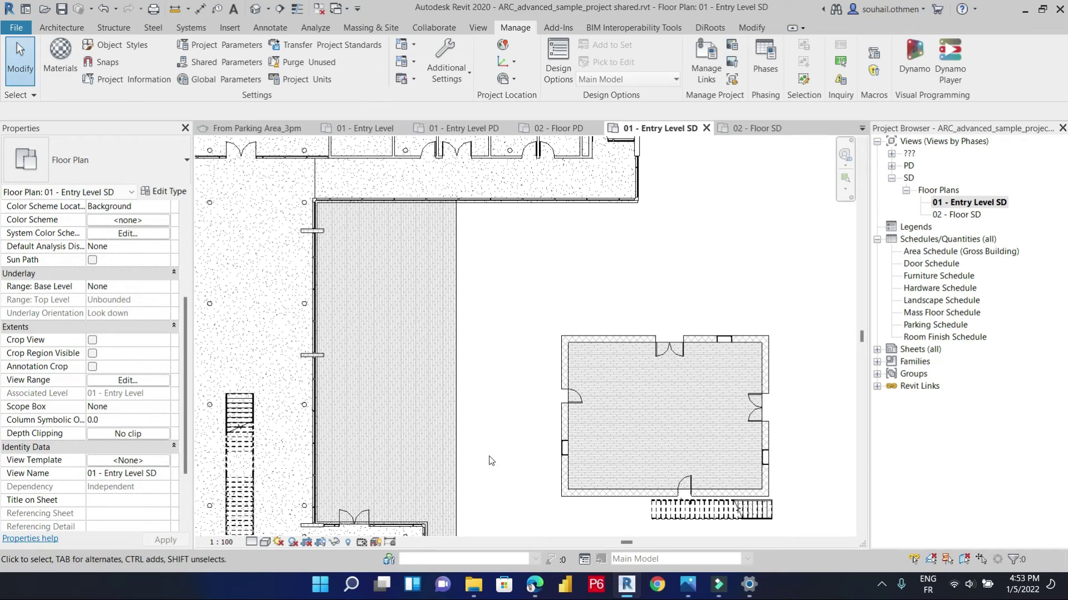
- Enable sketchy lines in the graphic display options of 01 - Entry Level SD with jitter 6 and extension 3
{"action": "left_click", "coordinate": [271, 544]}
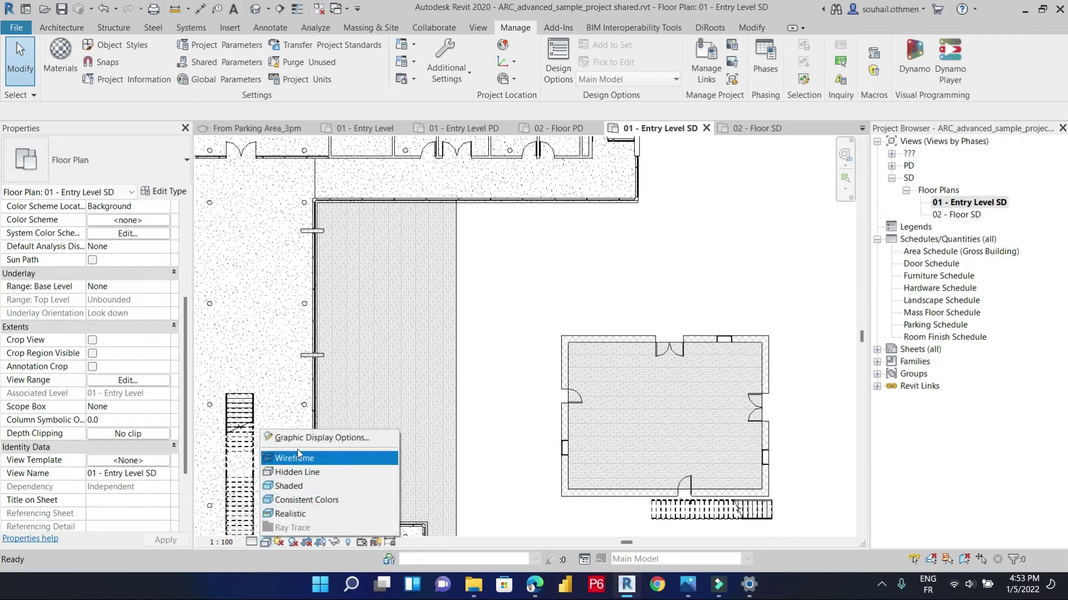
{"action": "left_click", "coordinate": [301, 439]}
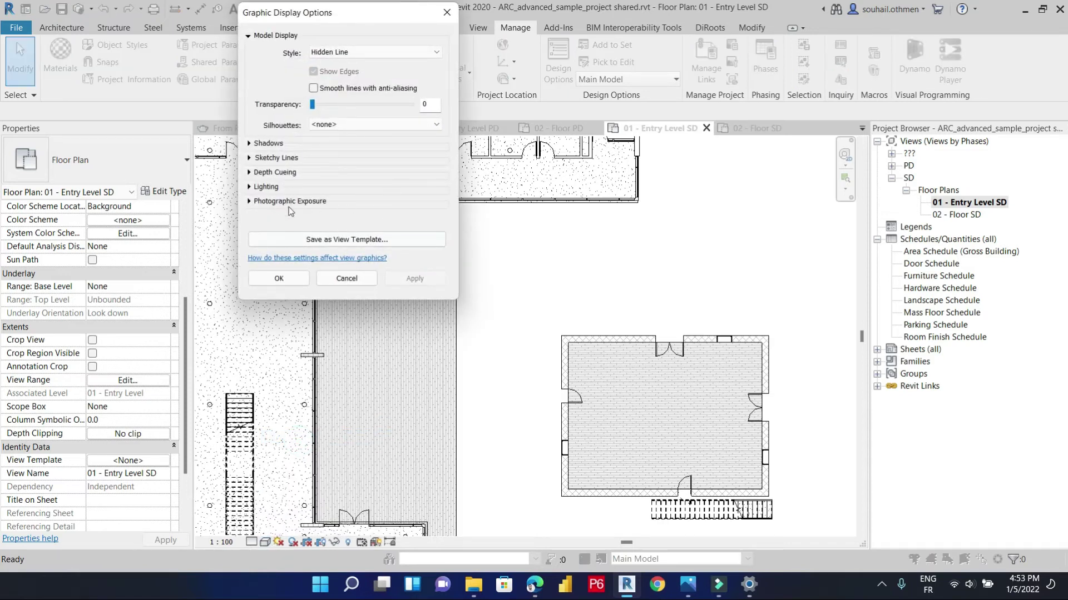
{"action": "left_click", "coordinate": [249, 158]}
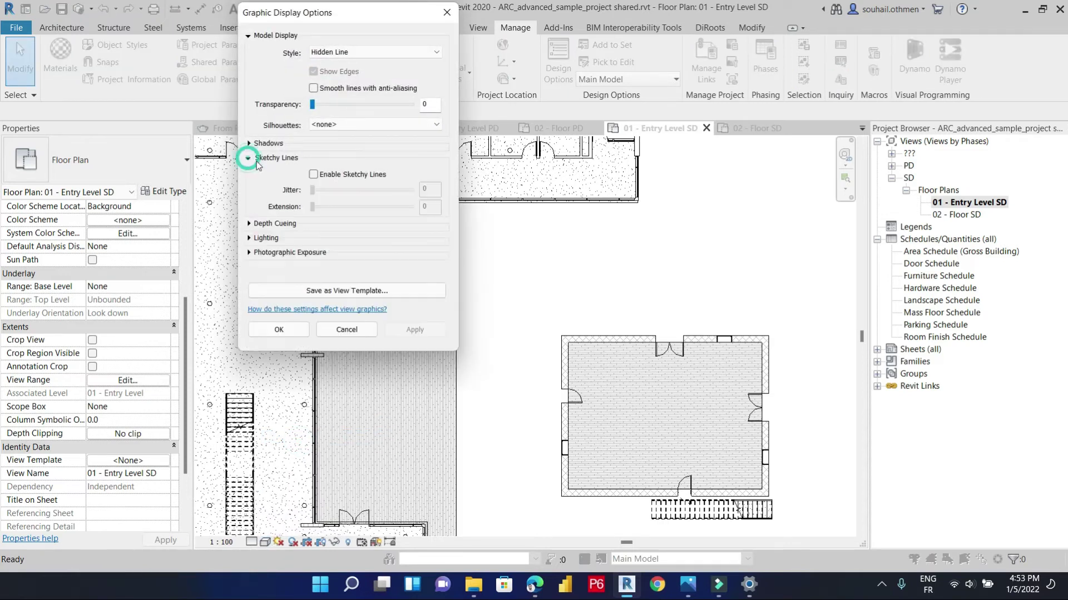
{"action": "left_click", "coordinate": [313, 175]}
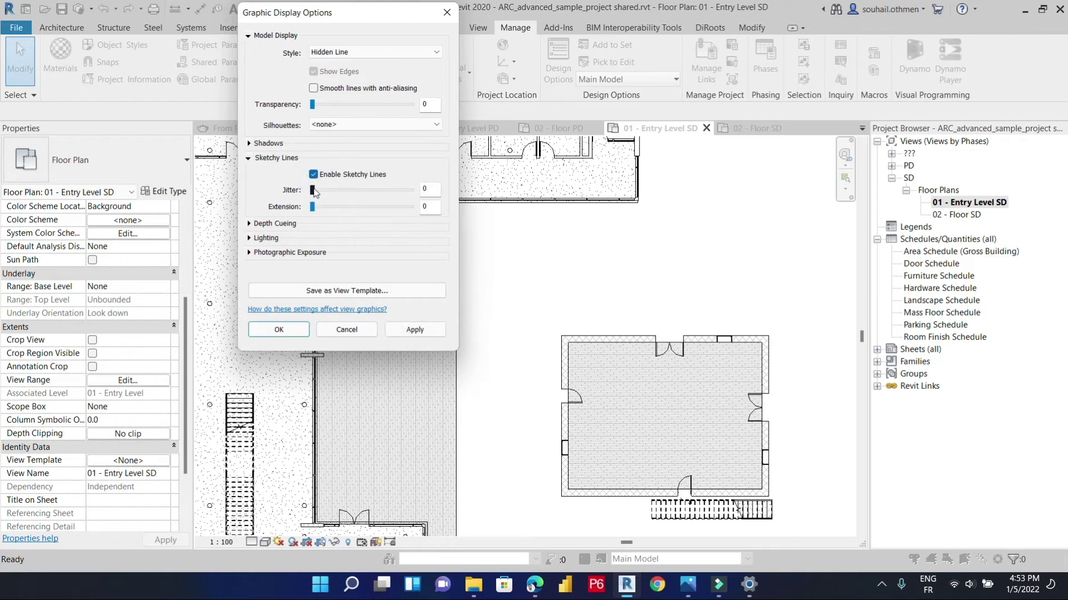
{"action": "left_click_drag", "start_coordinate": [312, 189], "coordinate": [373, 189]}
{"action": "left_click_drag", "start_coordinate": [312, 207], "coordinate": [327, 209]}
{"action": "left_click", "coordinate": [411, 328]}
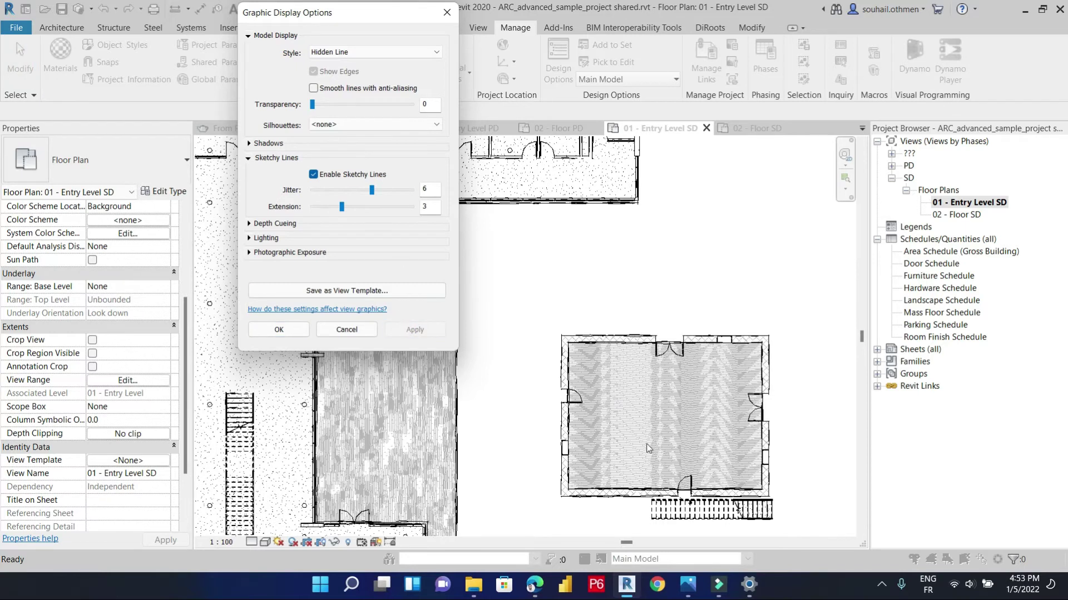
{"action": "left_click", "coordinate": [279, 330]}
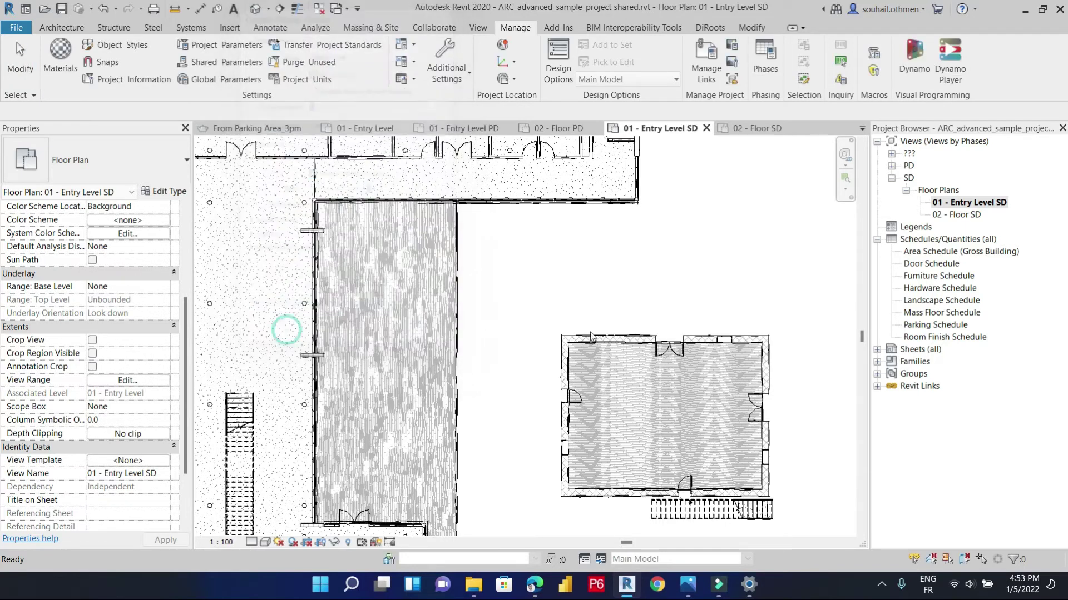
- Examine the sketchy line work of the walls, doors and floor patterns across the 01 - Entry Level SD plan
{"action": "scroll", "coordinate": [598, 333], "scroll_direction": "up", "scroll_amount": 3}
{"action": "scroll", "coordinate": [590, 308], "scroll_direction": "up", "scroll_amount": 2}
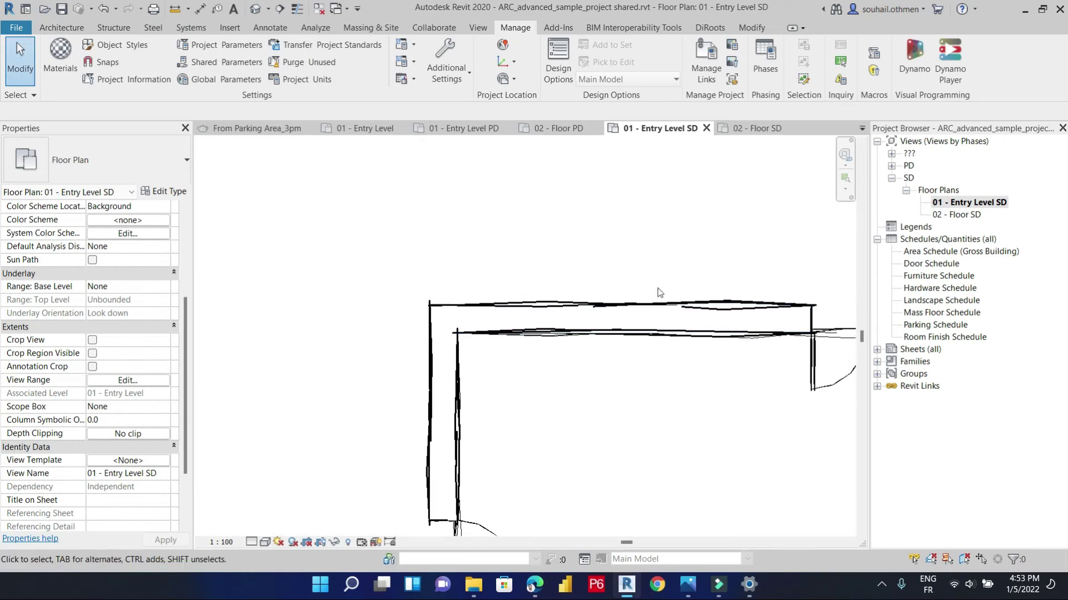
{"action": "scroll", "coordinate": [531, 257], "scroll_direction": "down", "scroll_amount": 5}
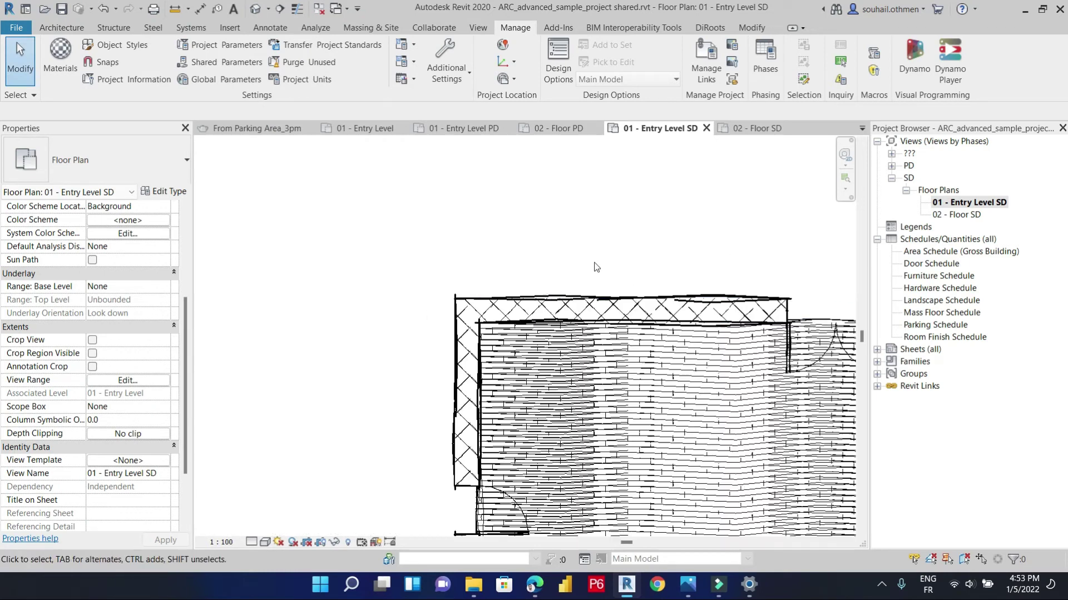
{"action": "scroll", "coordinate": [556, 260], "scroll_direction": "up", "scroll_amount": 6}
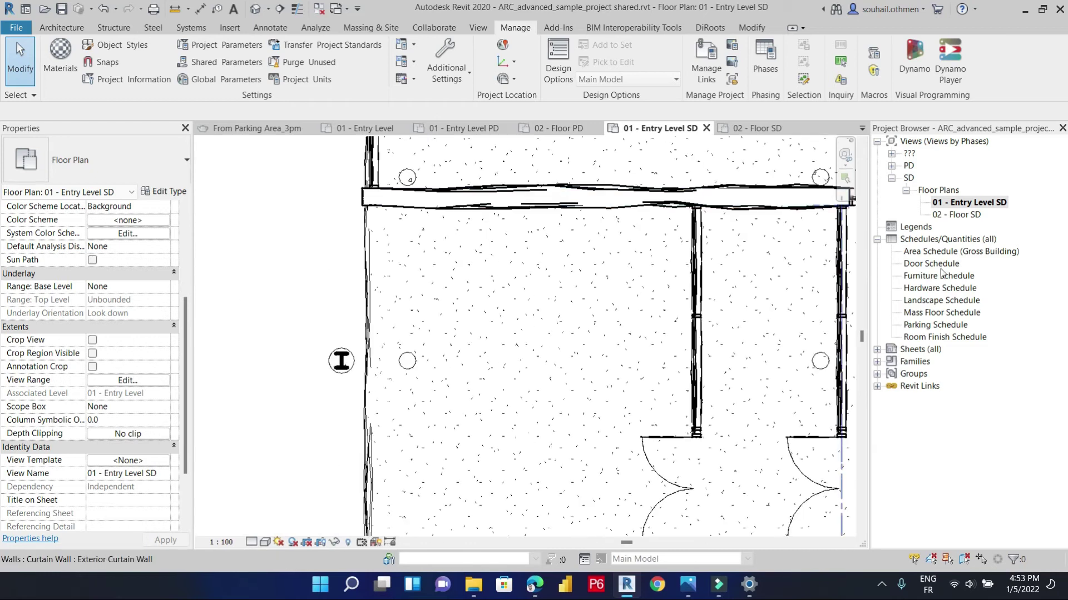
{"action": "scroll", "coordinate": [658, 277], "scroll_direction": "down", "scroll_amount": 2}
{"action": "scroll", "coordinate": [563, 293], "scroll_direction": "down", "scroll_amount": 5}
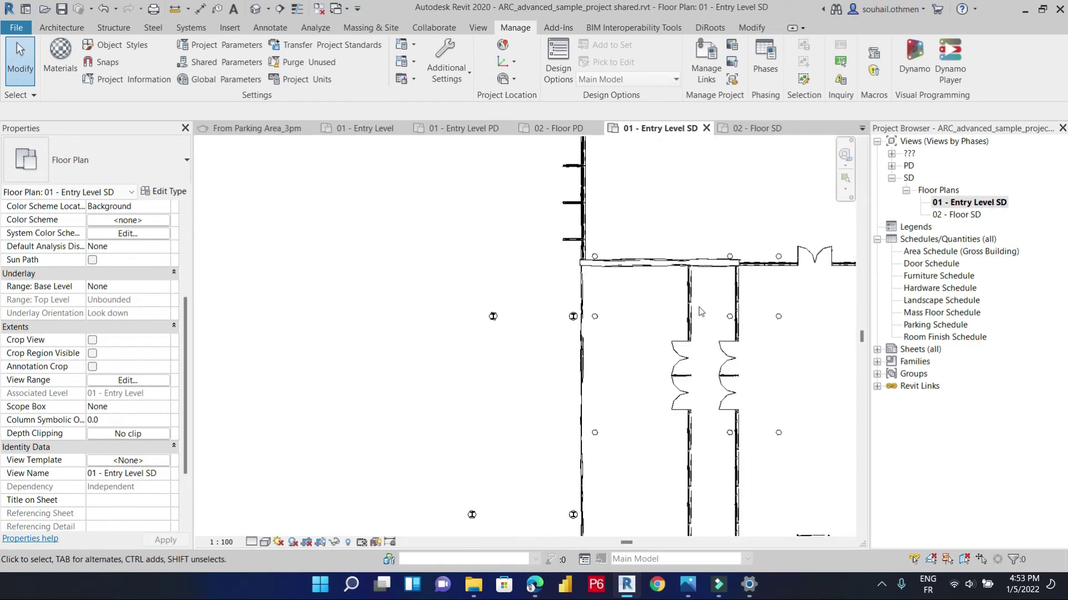
{"action": "scroll", "coordinate": [615, 278], "scroll_direction": "up", "scroll_amount": 5}
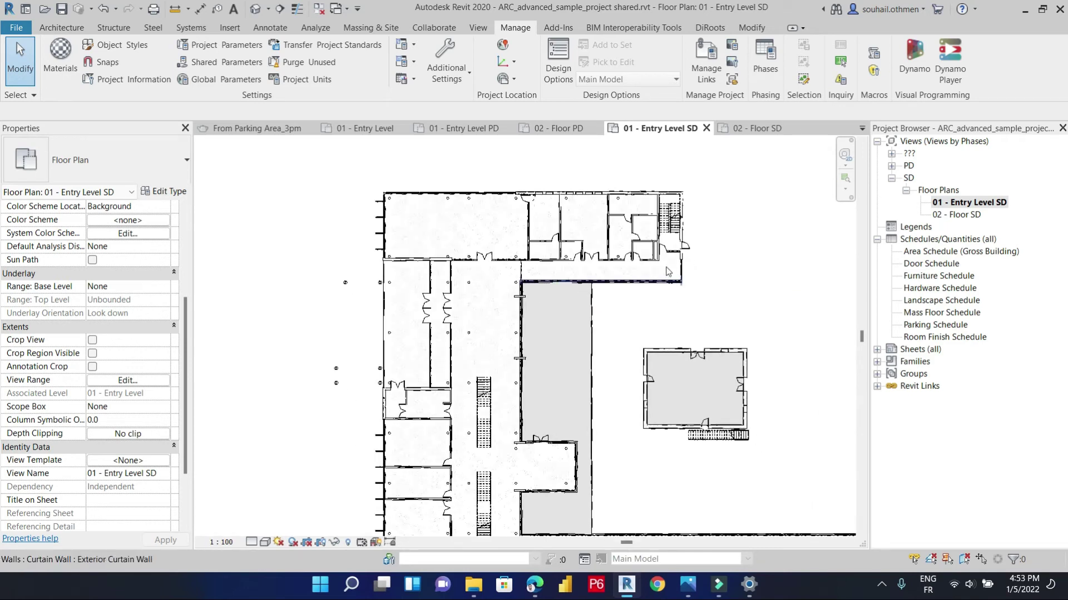
{"action": "scroll", "coordinate": [695, 257], "scroll_direction": "down", "scroll_amount": 5}
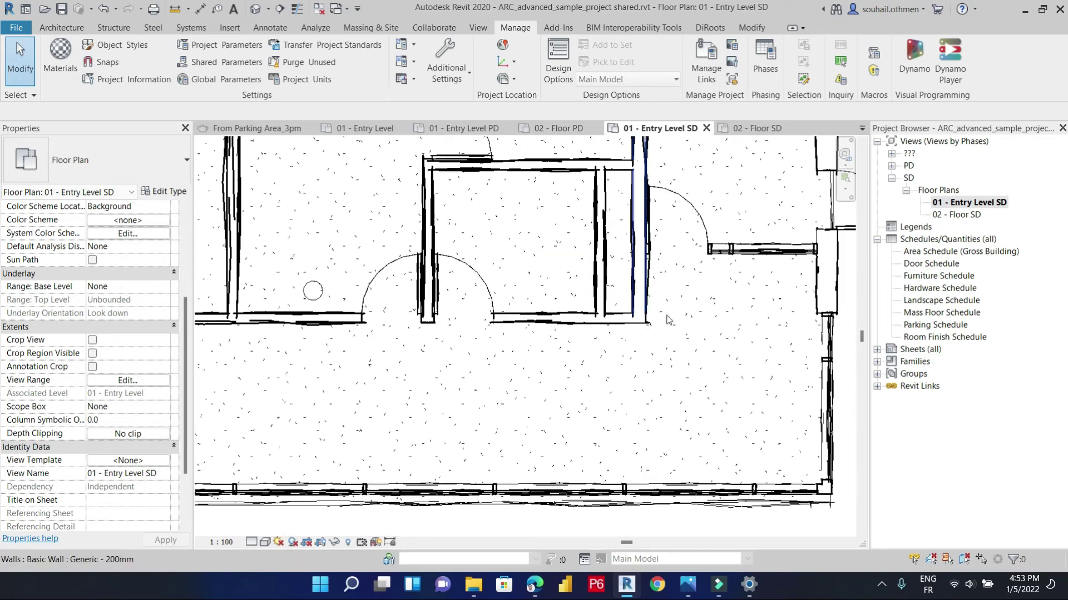
{"action": "middle_click_drag", "start_coordinate": [660, 309], "coordinate": [664, 292]}
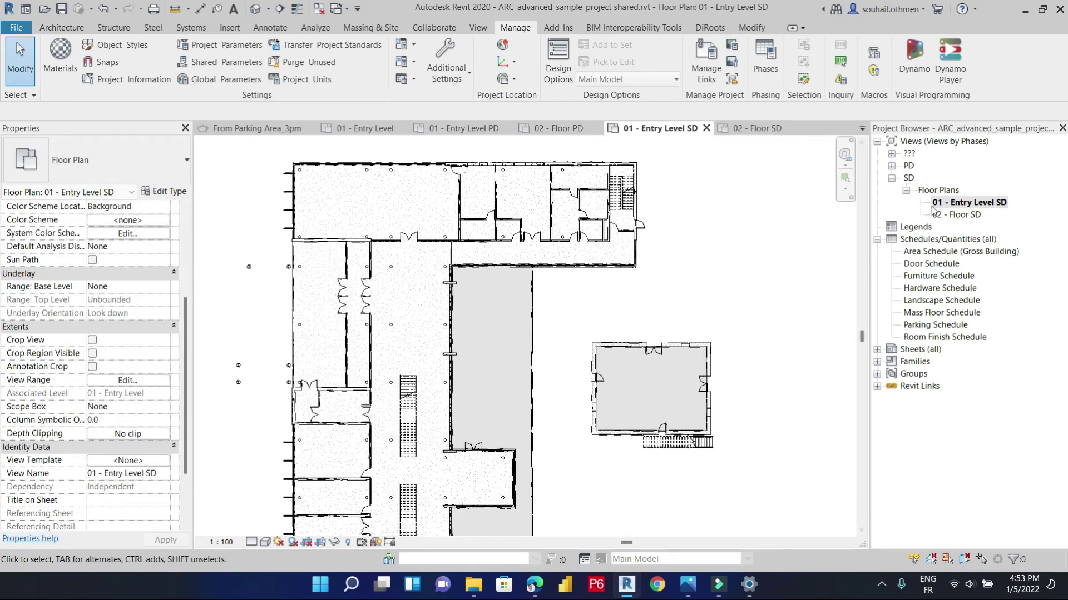
- Create a view template named SD Floor Plans Views from the 01 - Entry Level SD plan
{"action": "right_click", "coordinate": [969, 202]}
{"action": "left_click", "coordinate": [967, 290]}
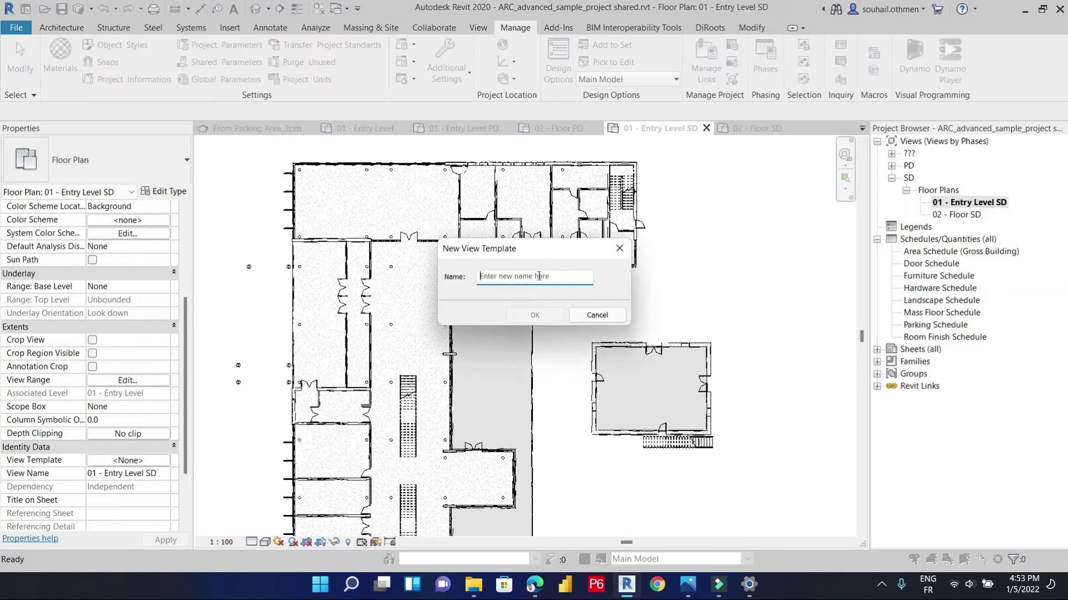
{"action": "type", "text": "SD Floor Plans Views"}
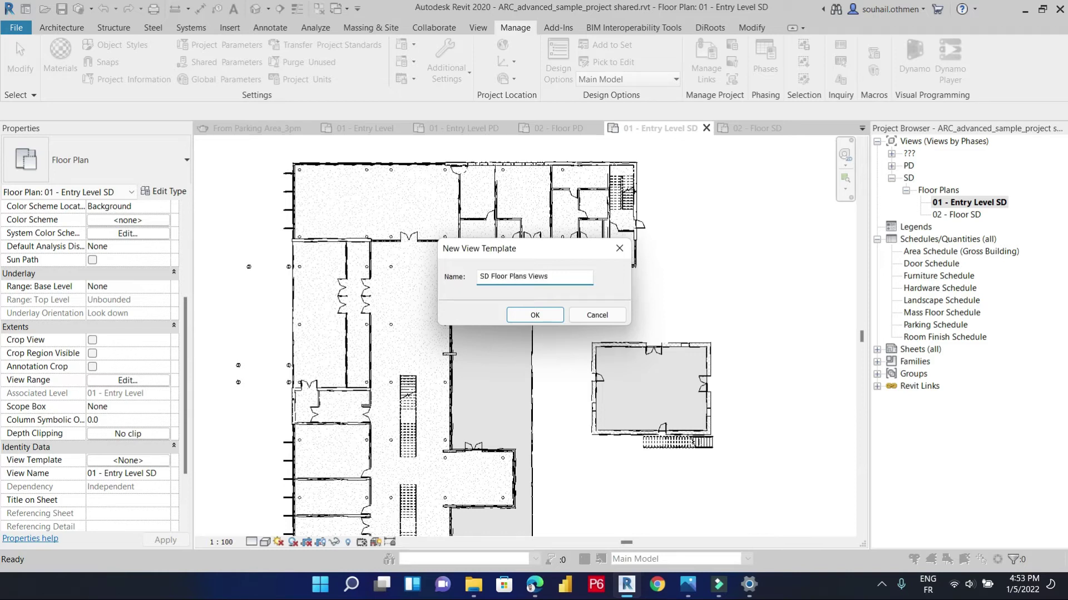
{"action": "key", "text": "Return"}
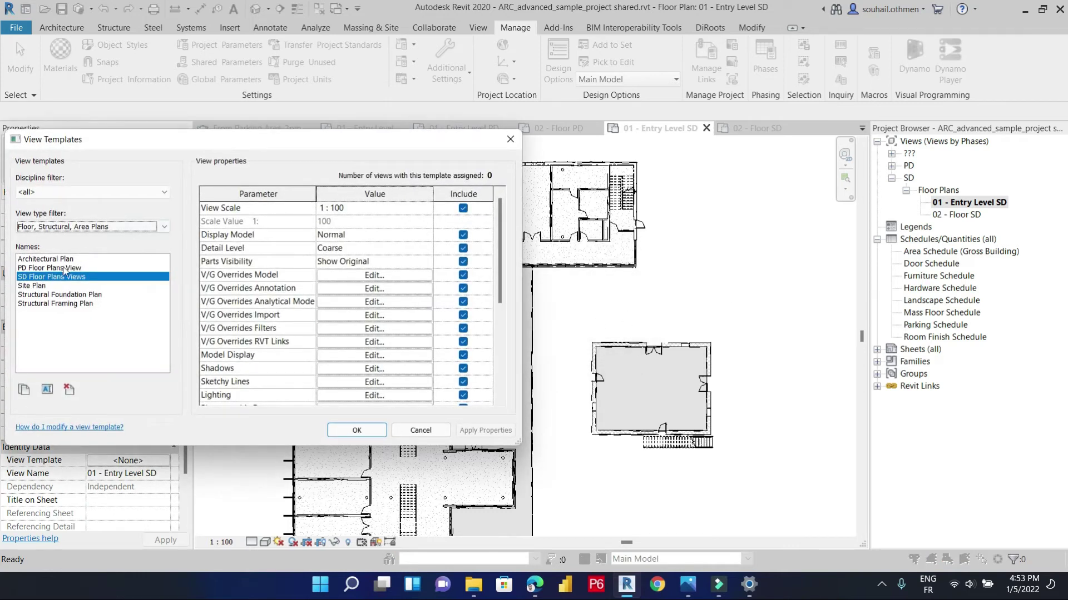
{"action": "left_click", "coordinate": [336, 433]}
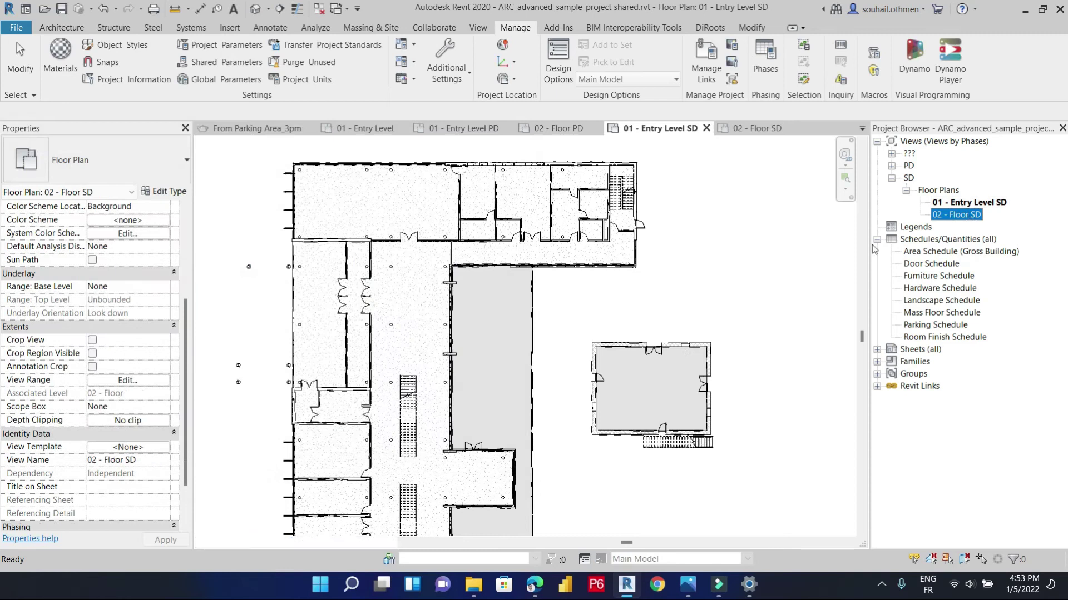
- Open the 02 - Floor SD plan, apply the SD Floor Plans Views template properties to it and inspect its graphics
{"action": "double_click", "coordinate": [965, 215]}
{"action": "right_click", "coordinate": [948, 215]}
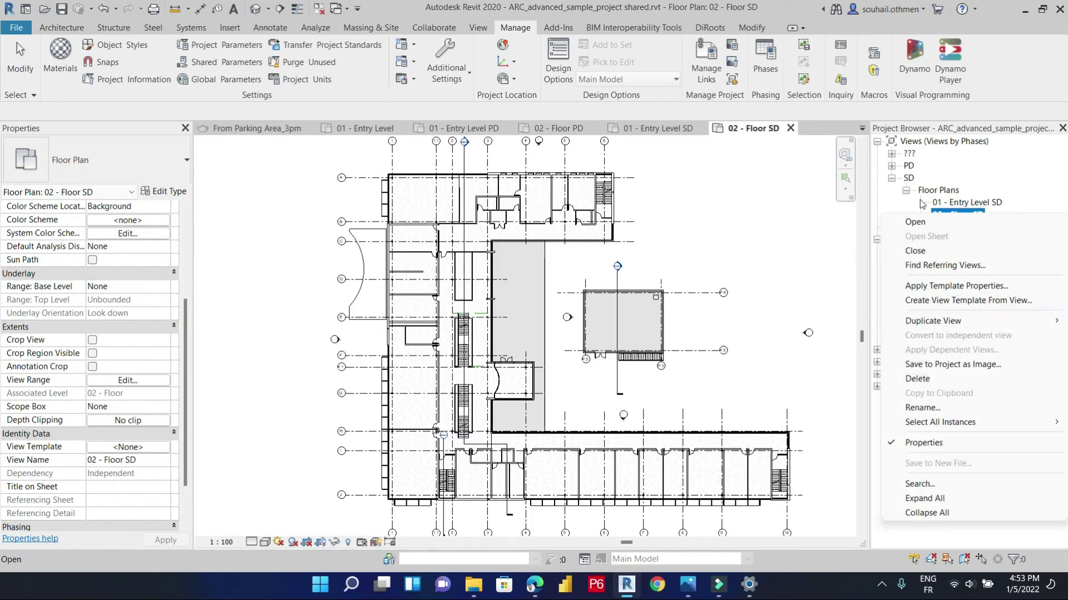
{"action": "left_click", "coordinate": [940, 286]}
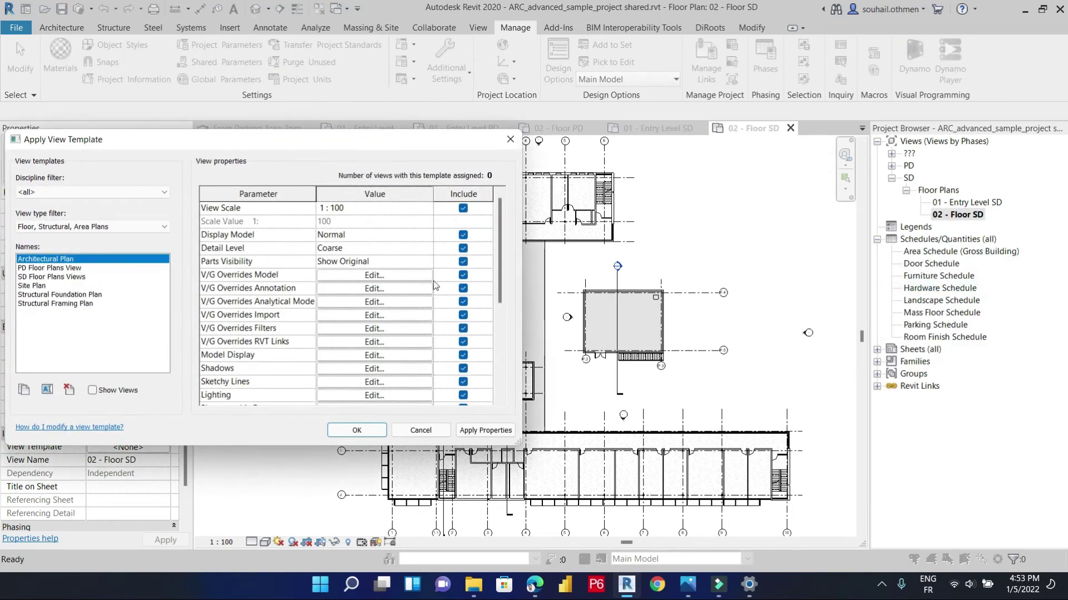
{"action": "left_click", "coordinate": [49, 276]}
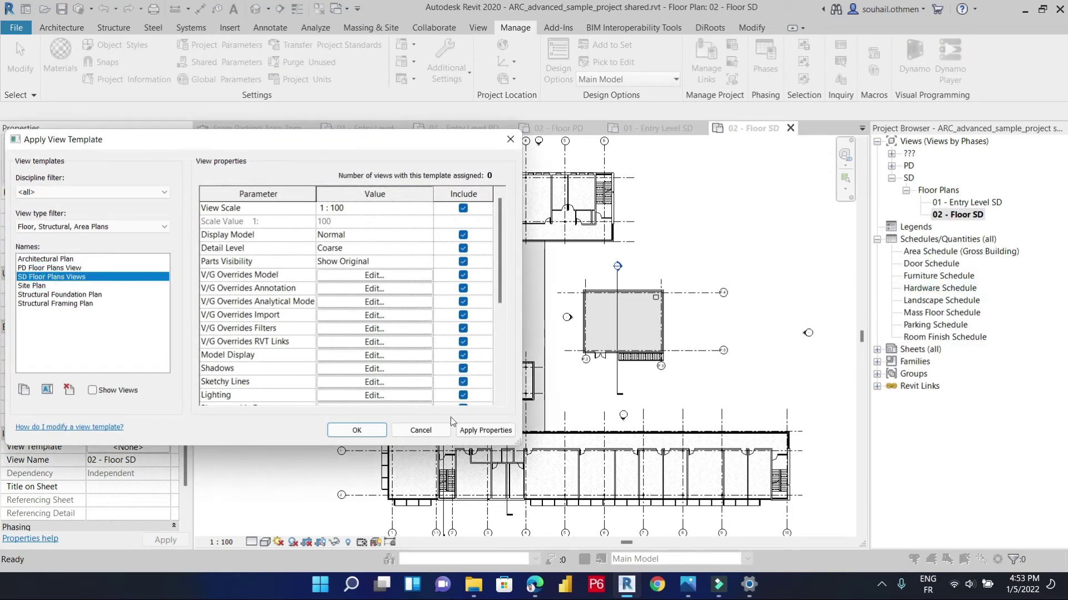
{"action": "left_click", "coordinate": [482, 430]}
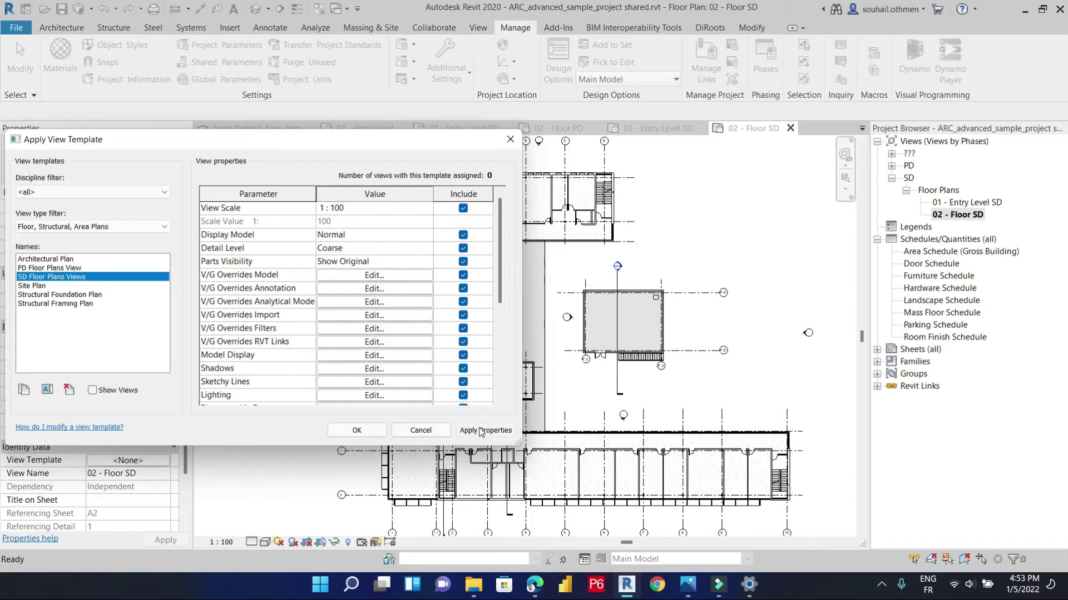
{"action": "left_click", "coordinate": [357, 430]}
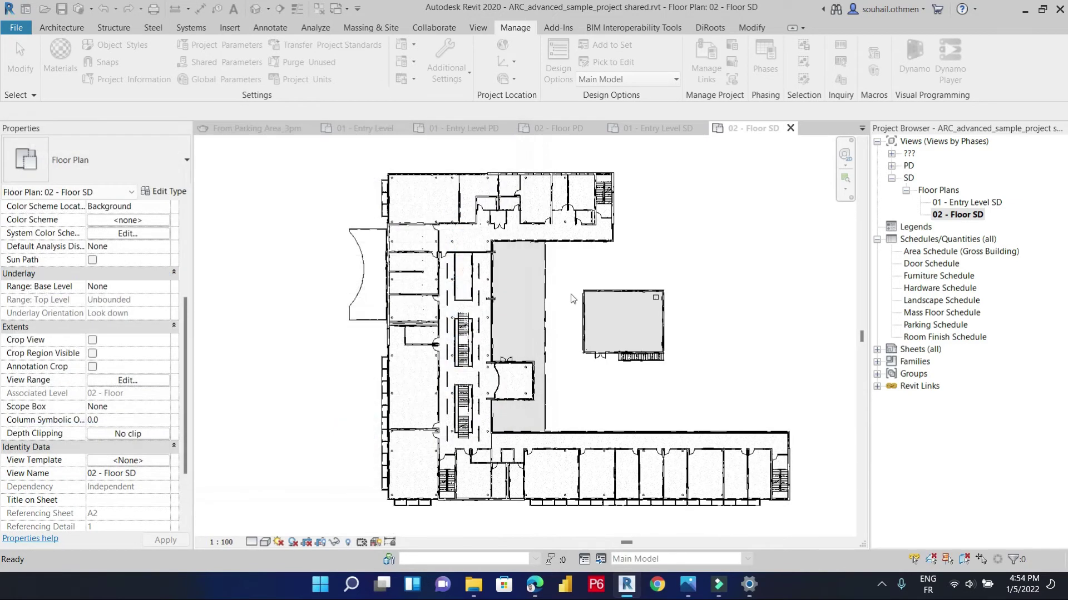
{"action": "scroll", "coordinate": [571, 298], "scroll_direction": "up", "scroll_amount": 10}
{"action": "scroll", "coordinate": [573, 327], "scroll_direction": "down", "scroll_amount": 8}
{"action": "middle_click_drag", "start_coordinate": [661, 327], "coordinate": [693, 178]}
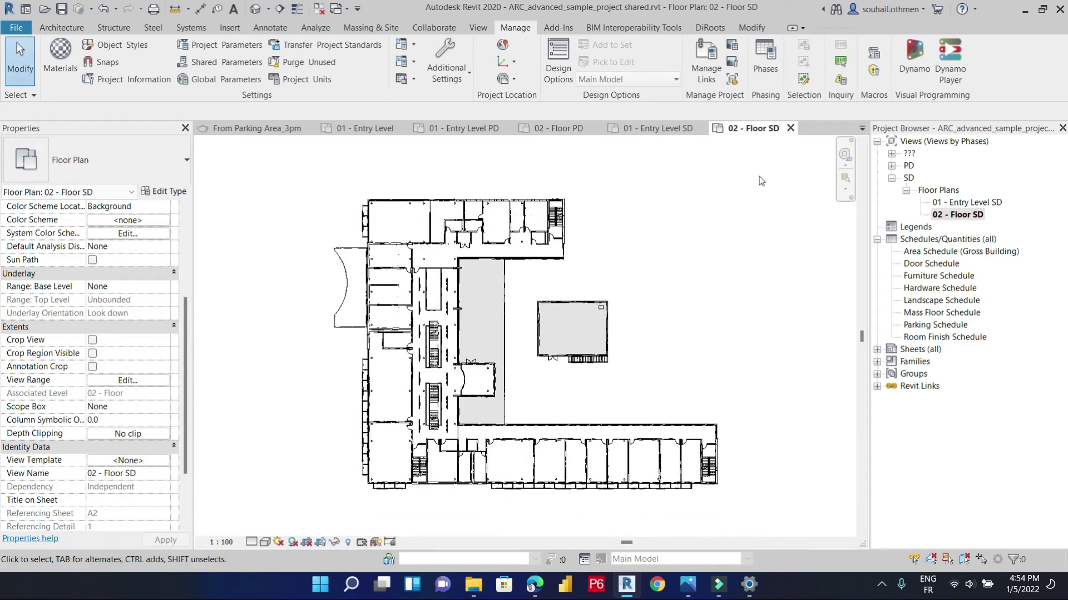
- Collapse the SD view group and consult the design phases chart in Photos for the DD phase before returning to Revit
{"action": "left_click", "coordinate": [905, 190]}
{"action": "left_click", "coordinate": [892, 178]}
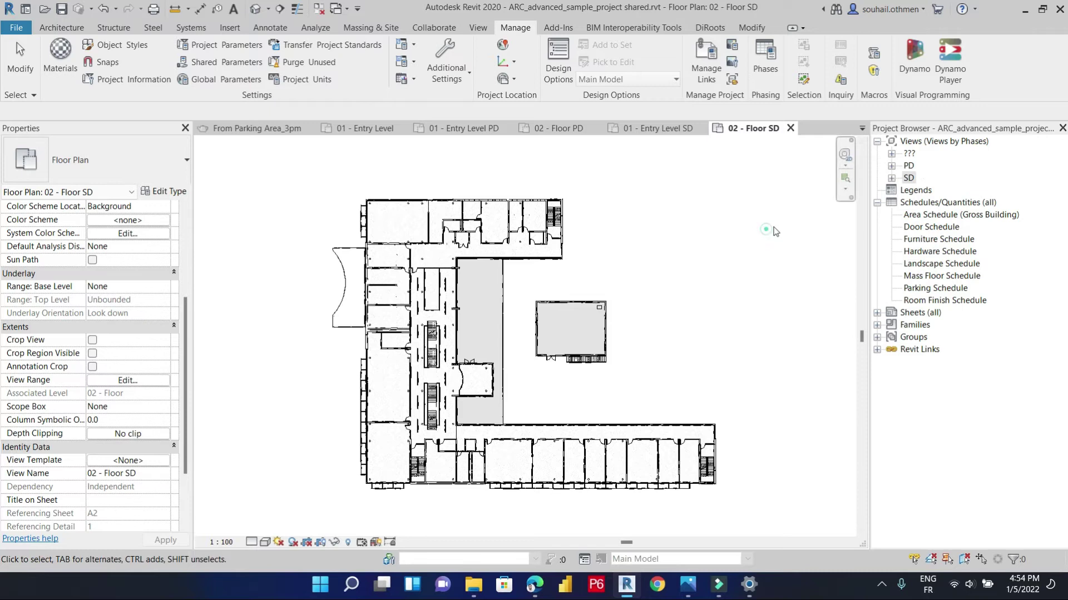
{"action": "left_click", "coordinate": [688, 584]}
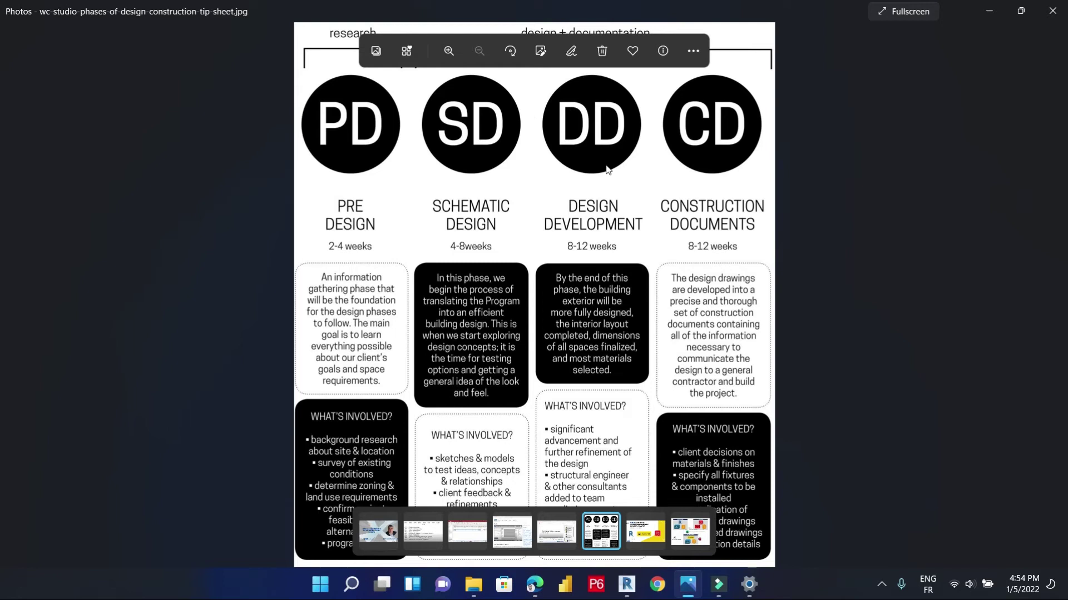
{"action": "left_click", "coordinate": [989, 11]}
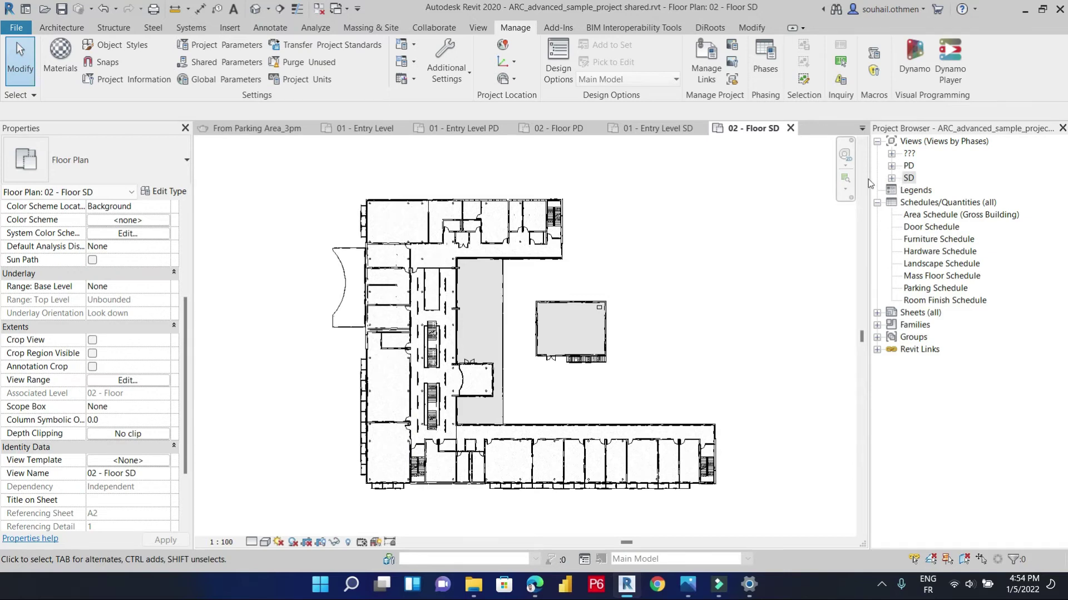
- Open the unassigned 01 - Entry Level plan and compare its level of detail with the DD column of the design phases chart in Photos
{"action": "left_click", "coordinate": [892, 154]}
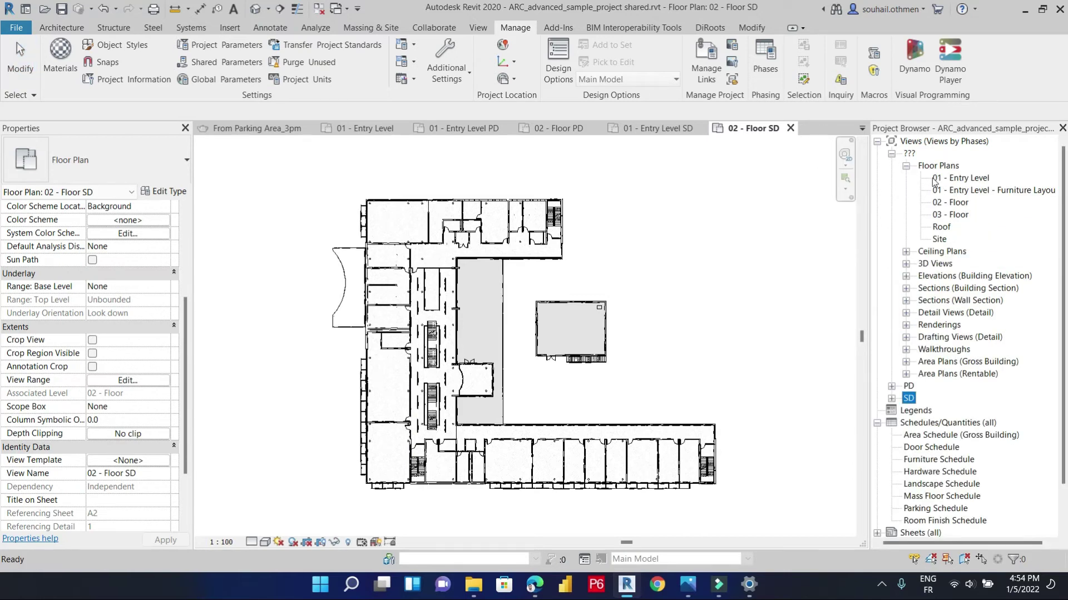
{"action": "double_click", "coordinate": [968, 178]}
{"action": "scroll", "coordinate": [616, 321], "scroll_direction": "up", "scroll_amount": 5}
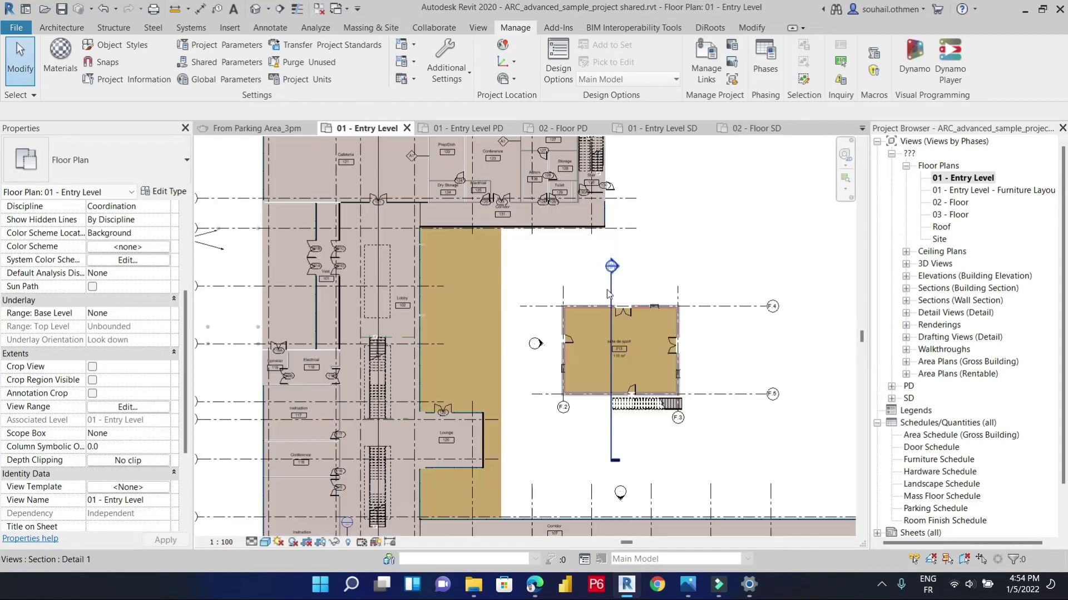
{"action": "scroll", "coordinate": [482, 229], "scroll_direction": "up", "scroll_amount": 5}
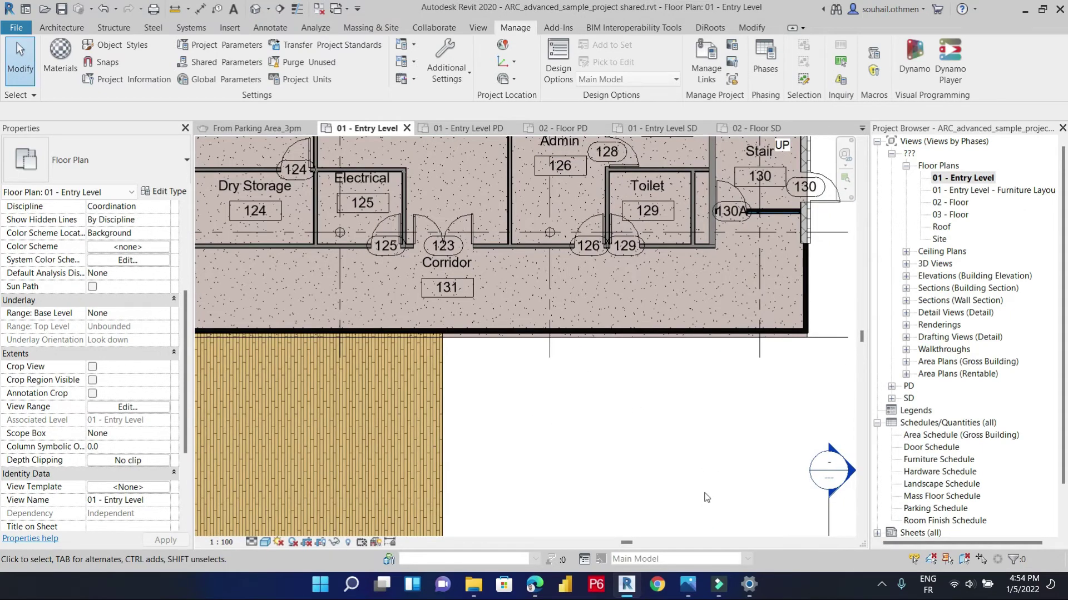
{"action": "left_click", "coordinate": [688, 585]}
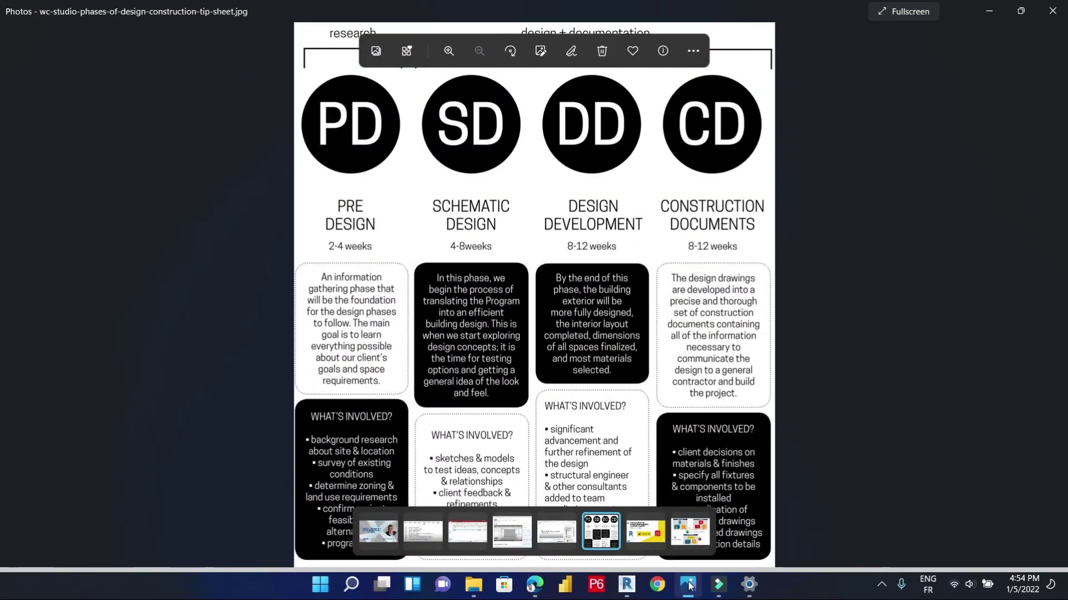
{"action": "left_click", "coordinate": [688, 585]}
- Examine the dimensions, room tags, door tags and floor patterns across the 01 - Entry Level plan in Revit
{"action": "scroll", "coordinate": [658, 408], "scroll_direction": "down", "scroll_amount": 2}
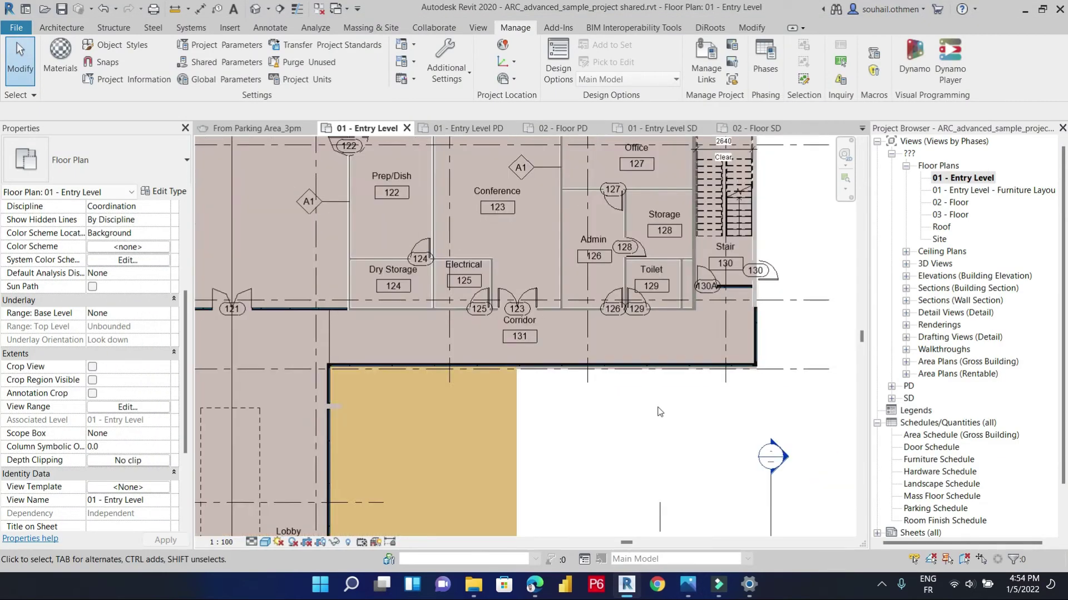
{"action": "scroll", "coordinate": [659, 412], "scroll_direction": "down", "scroll_amount": 3}
{"action": "middle_click_drag", "start_coordinate": [666, 492], "coordinate": [641, 503]}
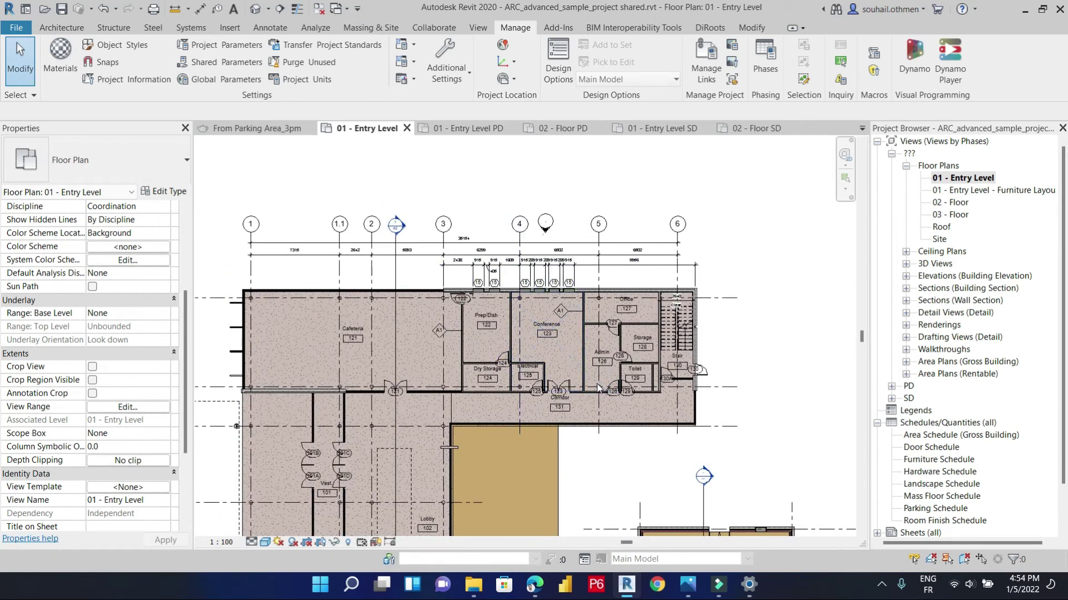
{"action": "scroll", "coordinate": [565, 348], "scroll_direction": "up", "scroll_amount": 5}
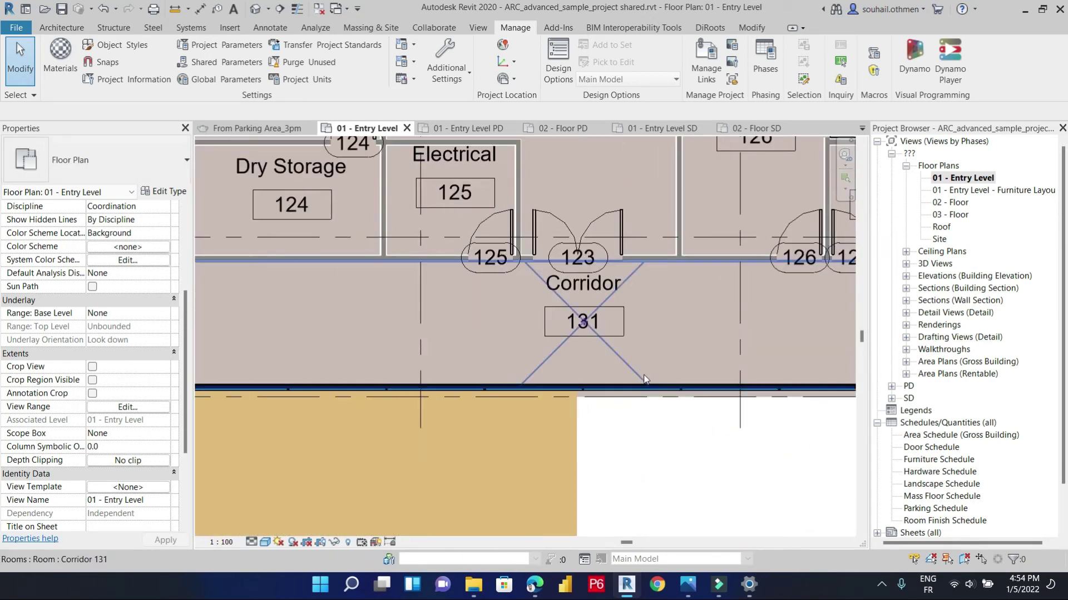
{"action": "middle_click_drag", "start_coordinate": [660, 444], "coordinate": [703, 394]}
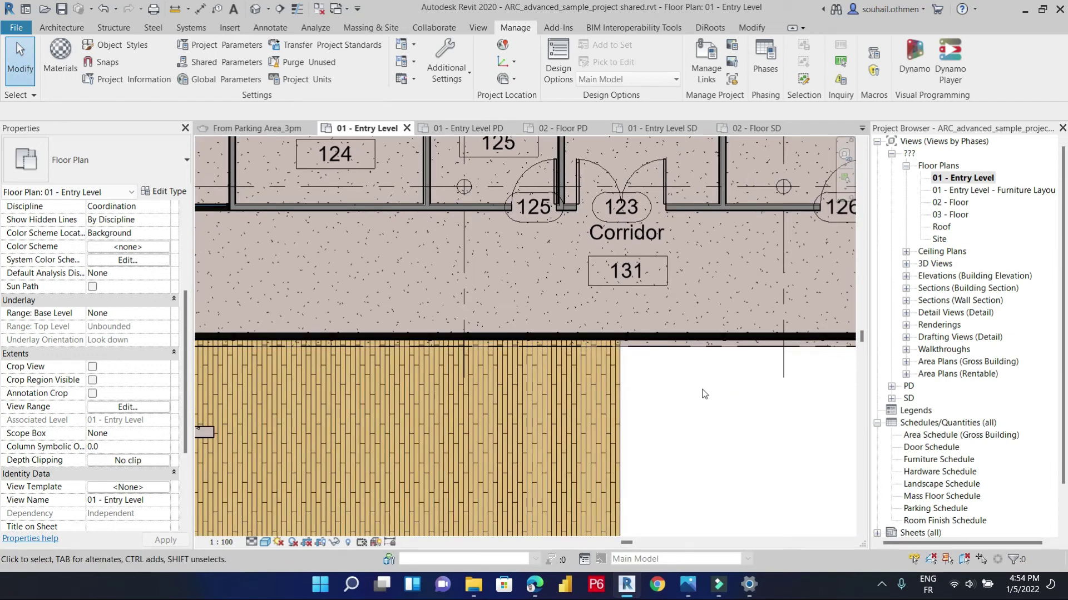
{"action": "scroll", "coordinate": [704, 394], "scroll_direction": "down", "scroll_amount": 8}
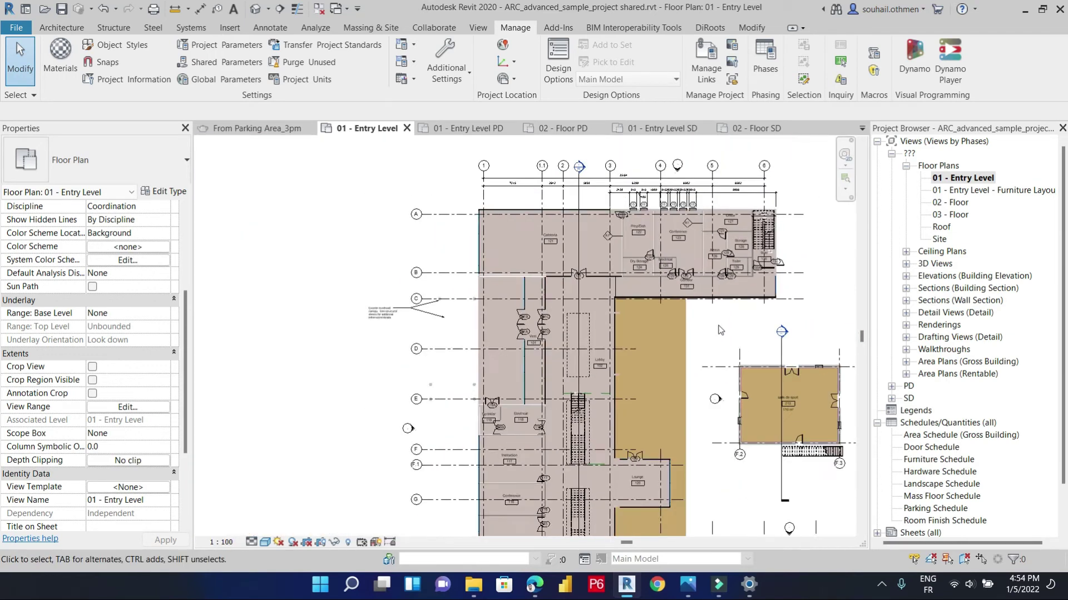
{"action": "scroll", "coordinate": [720, 330], "scroll_direction": "down", "scroll_amount": 2}
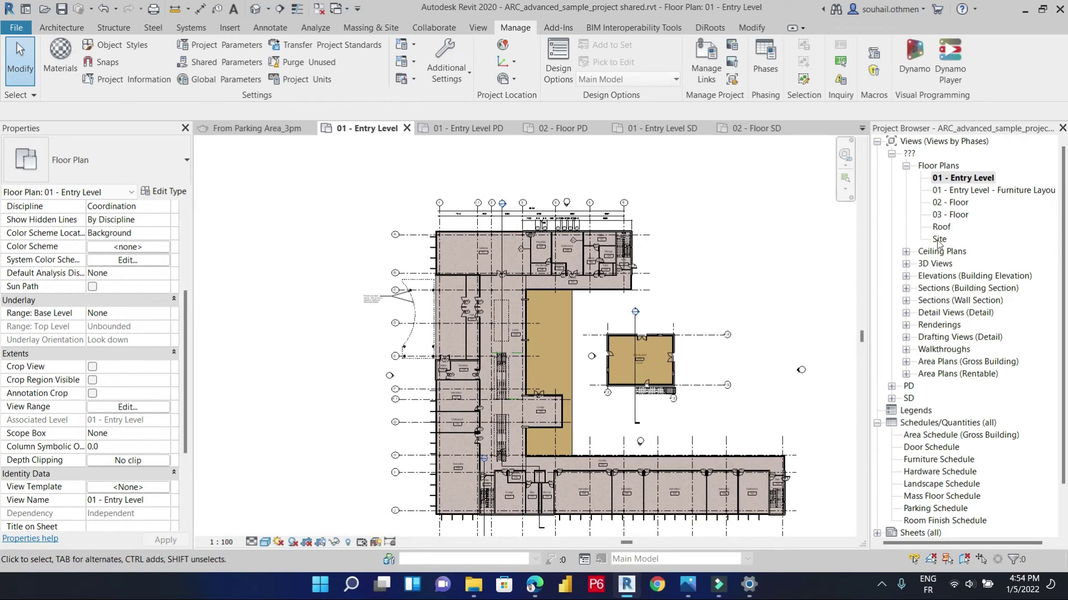
- Set Project Phases to DD for the 01 - Entry Level, 01 - Entry Level - Furniture Layout, 02 - Floor and 03 - Floor plans
{"action": "left_click", "coordinate": [952, 217], "text": "shift"}
{"action": "left_click", "coordinate": [129, 499]}
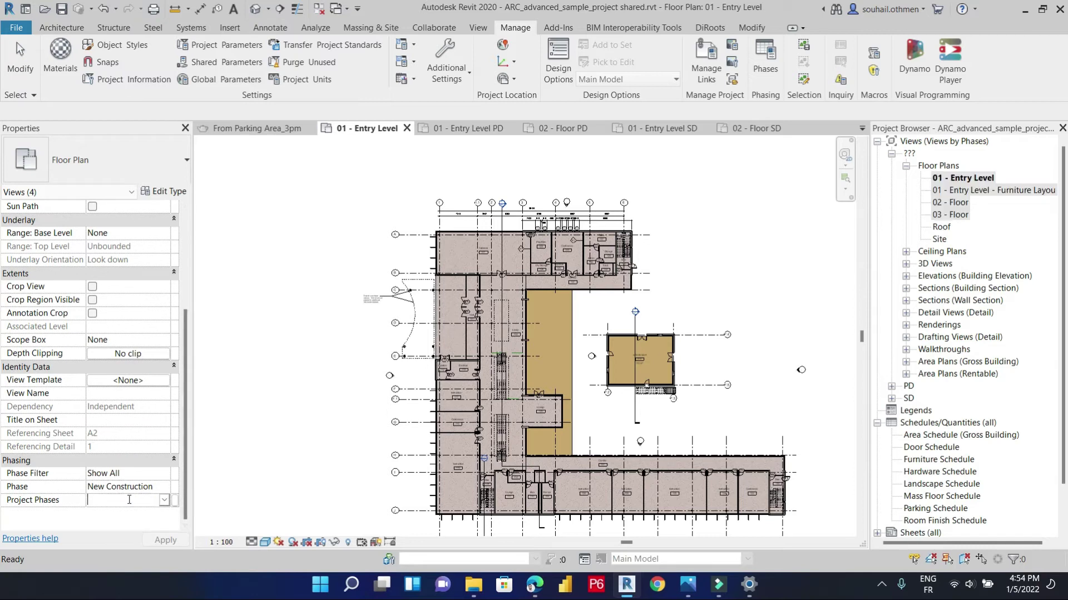
{"action": "type", "text": "DD"}
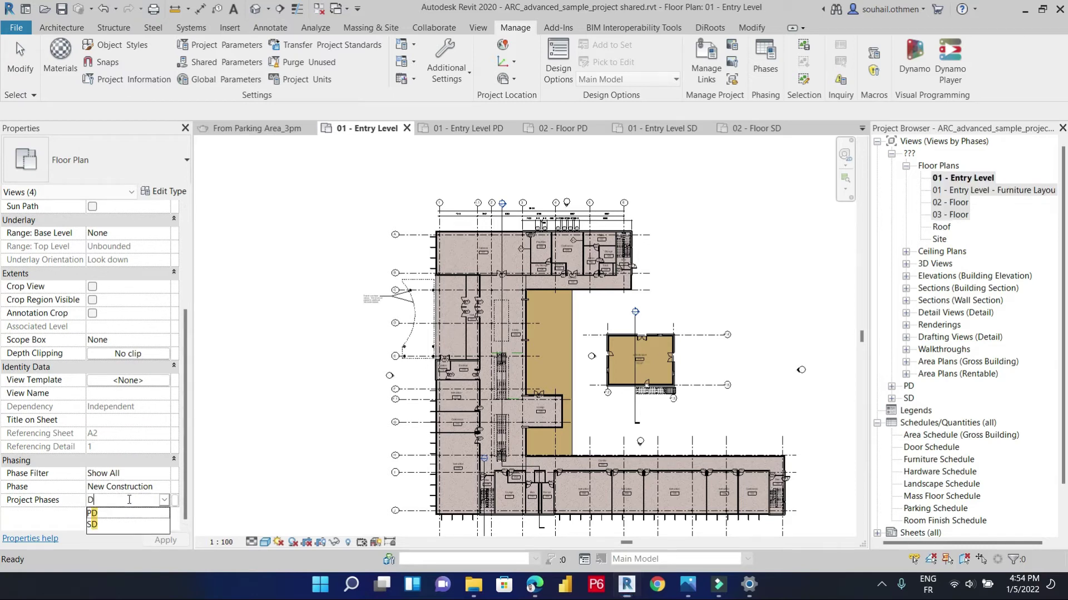
{"action": "left_click", "coordinate": [165, 541]}
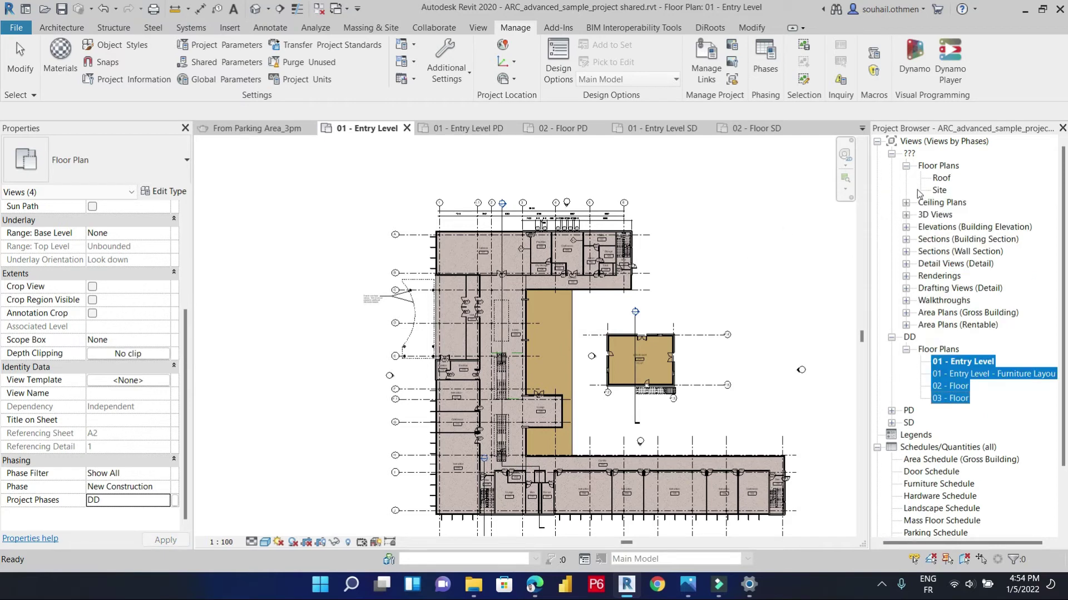
- Open the Site plan, inspect it and set its Project Phases parameter to PD
{"action": "left_click", "coordinate": [940, 179]}
{"action": "double_click", "coordinate": [939, 191]}
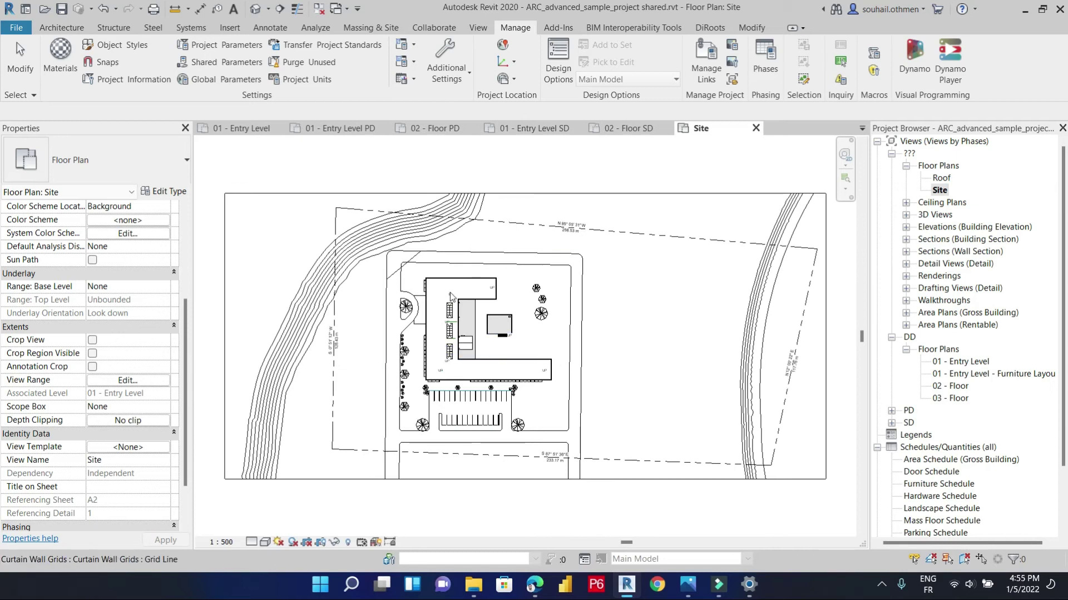
{"action": "scroll", "coordinate": [449, 293], "scroll_direction": "up", "scroll_amount": 3}
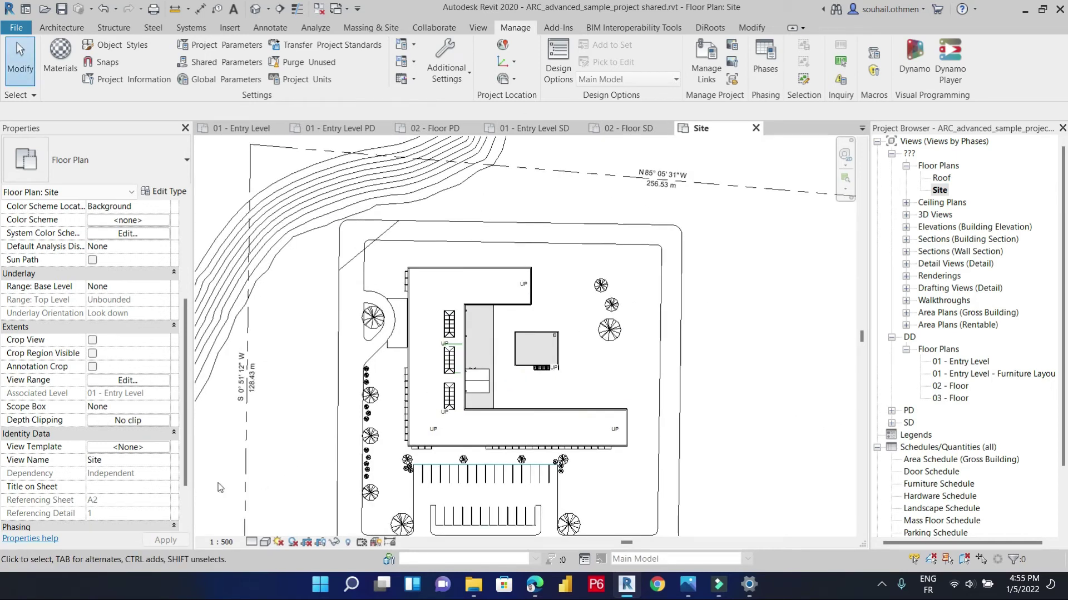
{"action": "scroll", "coordinate": [128, 489], "scroll_direction": "down", "scroll_amount": 3}
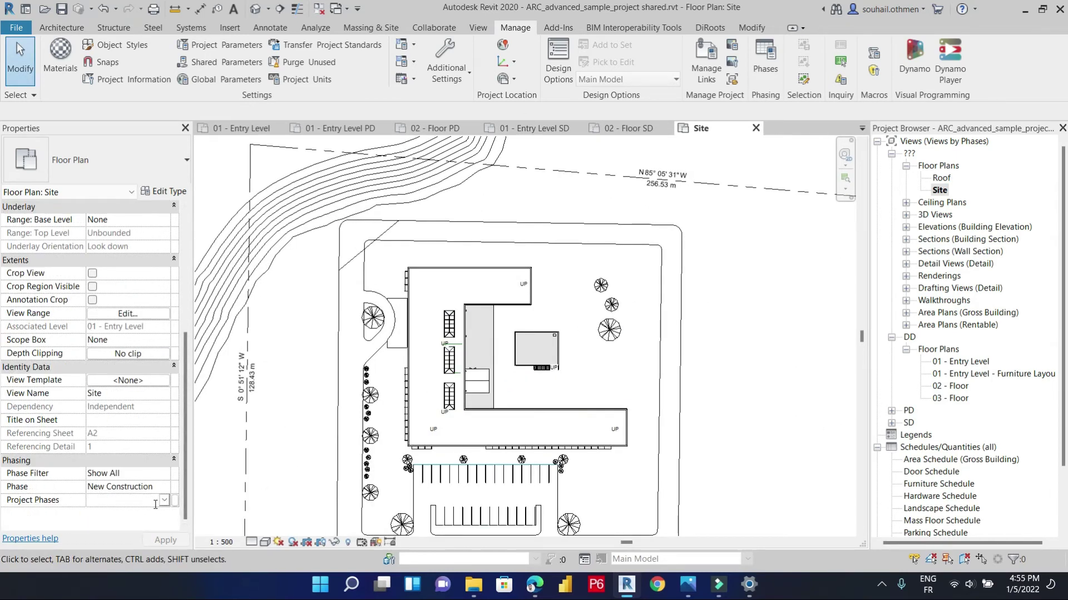
{"action": "left_click", "coordinate": [164, 502]}
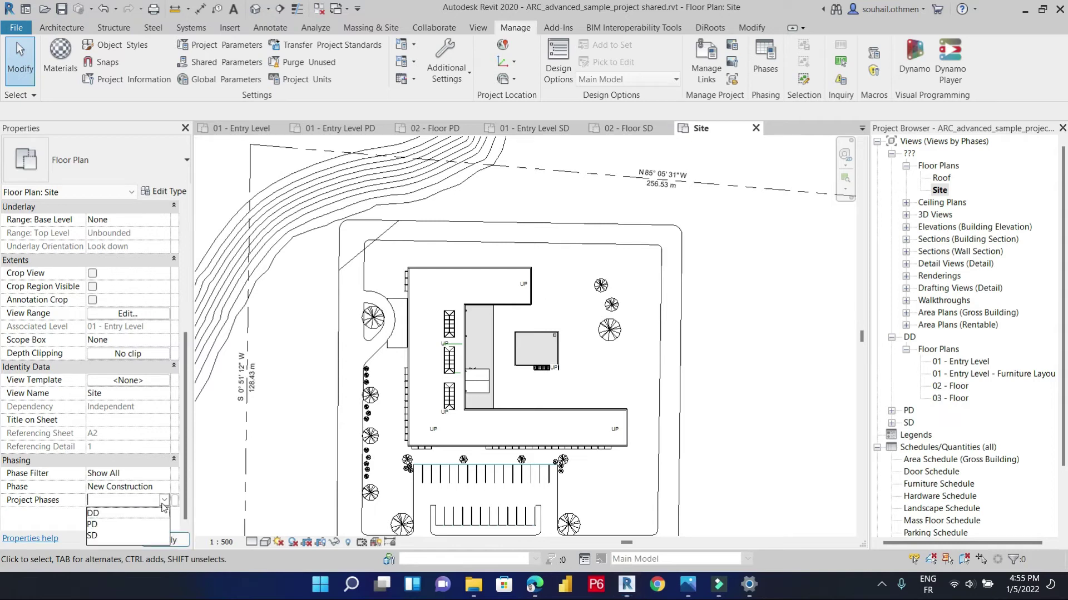
{"action": "left_click", "coordinate": [96, 526]}
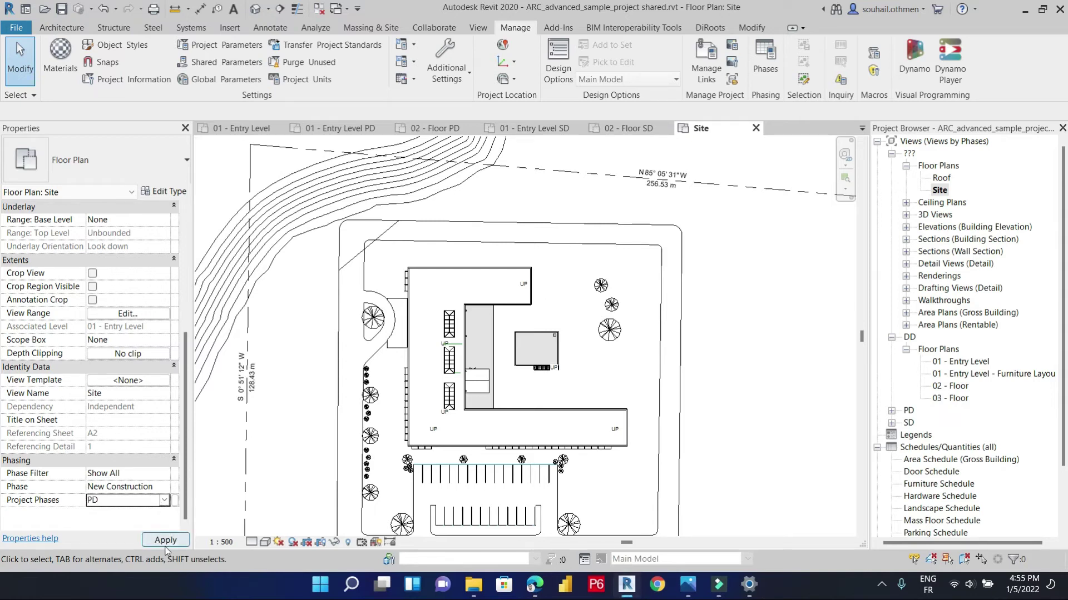
- Open the Roof plan, inspect its roof layout and set its Project Phases parameter to DD
{"action": "double_click", "coordinate": [942, 178]}
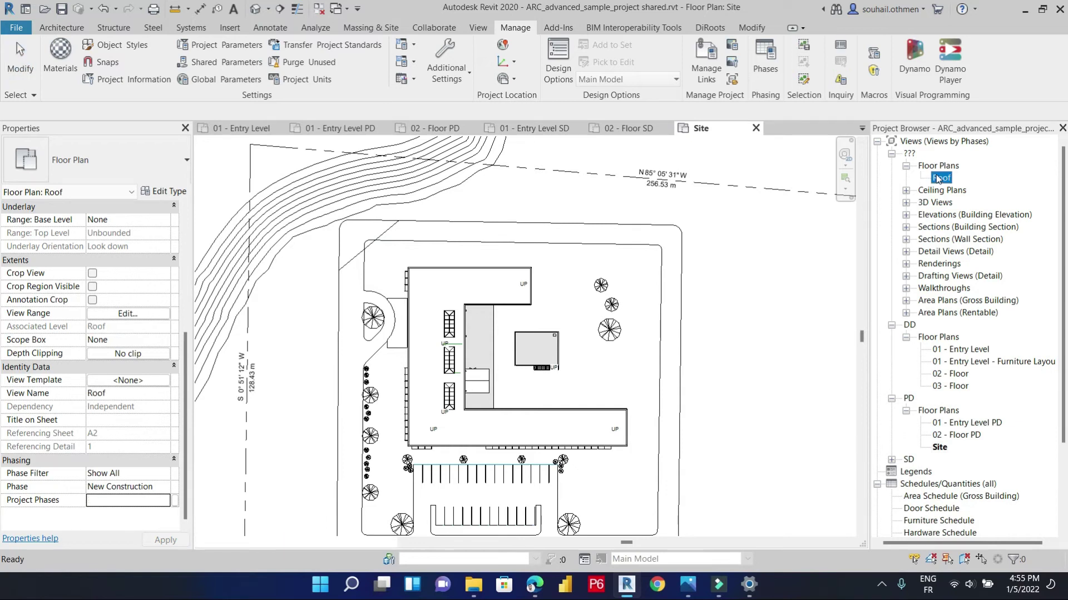
{"action": "scroll", "coordinate": [492, 261], "scroll_direction": "up", "scroll_amount": 4}
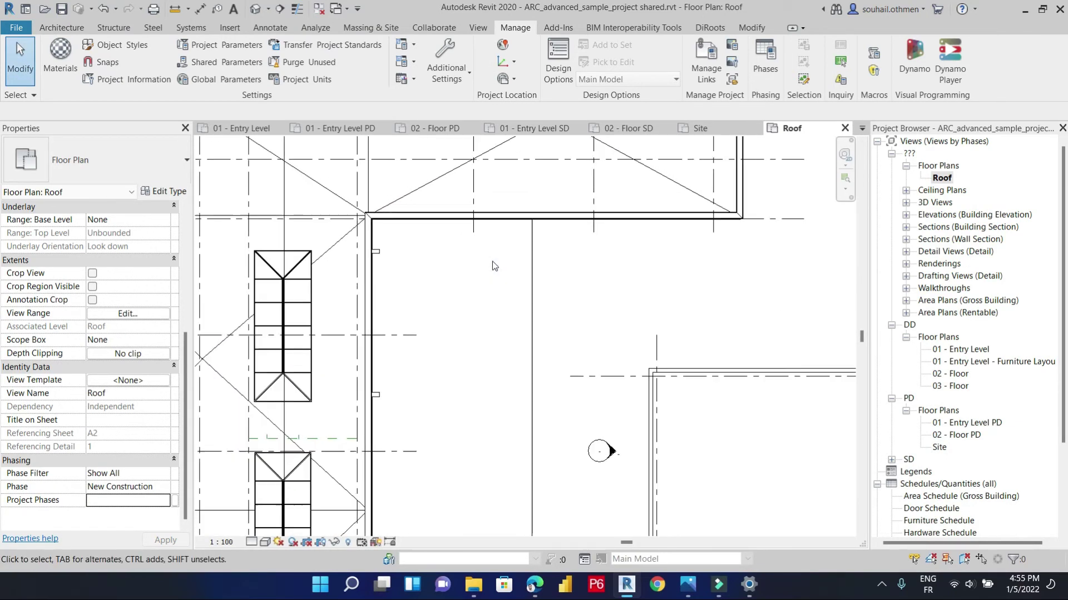
{"action": "scroll", "coordinate": [509, 258], "scroll_direction": "down", "scroll_amount": 2}
{"action": "scroll", "coordinate": [540, 257], "scroll_direction": "up", "scroll_amount": 2}
{"action": "scroll", "coordinate": [575, 243], "scroll_direction": "up", "scroll_amount": 2}
{"action": "scroll", "coordinate": [617, 292], "scroll_direction": "down", "scroll_amount": 2}
{"action": "middle_click_drag", "start_coordinate": [712, 280], "coordinate": [640, 310]}
{"action": "scroll", "coordinate": [630, 328], "scroll_direction": "down", "scroll_amount": 4}
{"action": "left_click", "coordinate": [164, 501]}
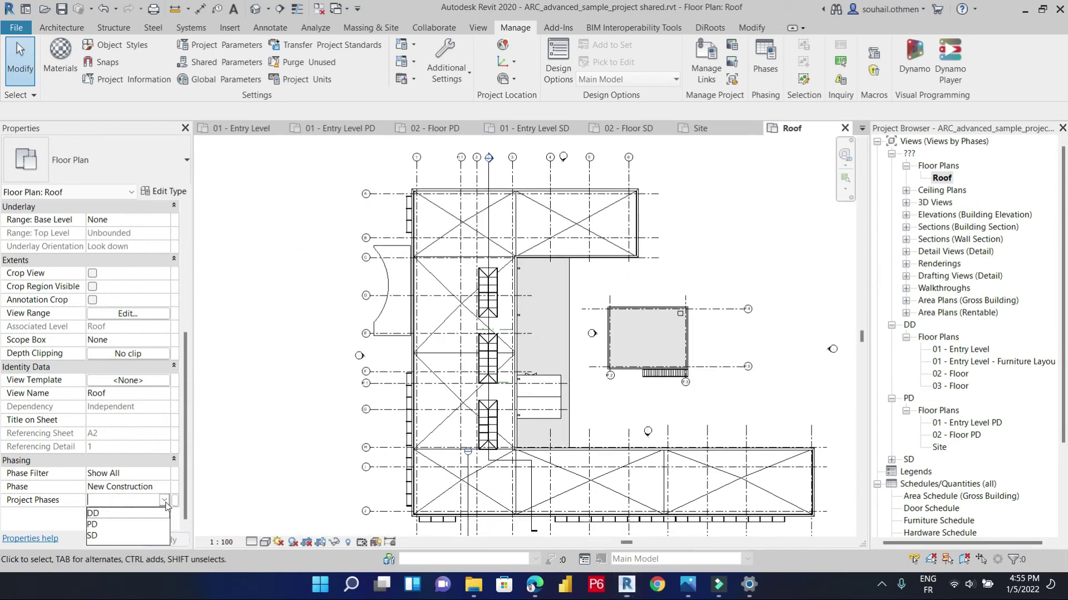
{"action": "left_click", "coordinate": [94, 514]}
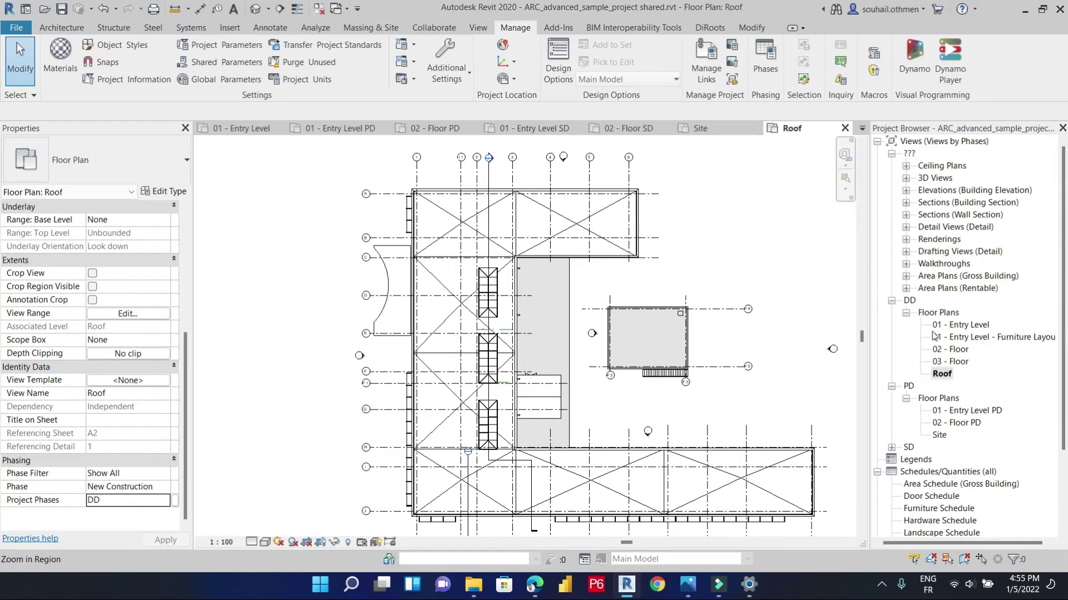
- Collapse the ???, DD, PD and SD view groups in the Project Browser
{"action": "left_click", "coordinate": [891, 154]}
{"action": "left_click", "coordinate": [892, 165]}
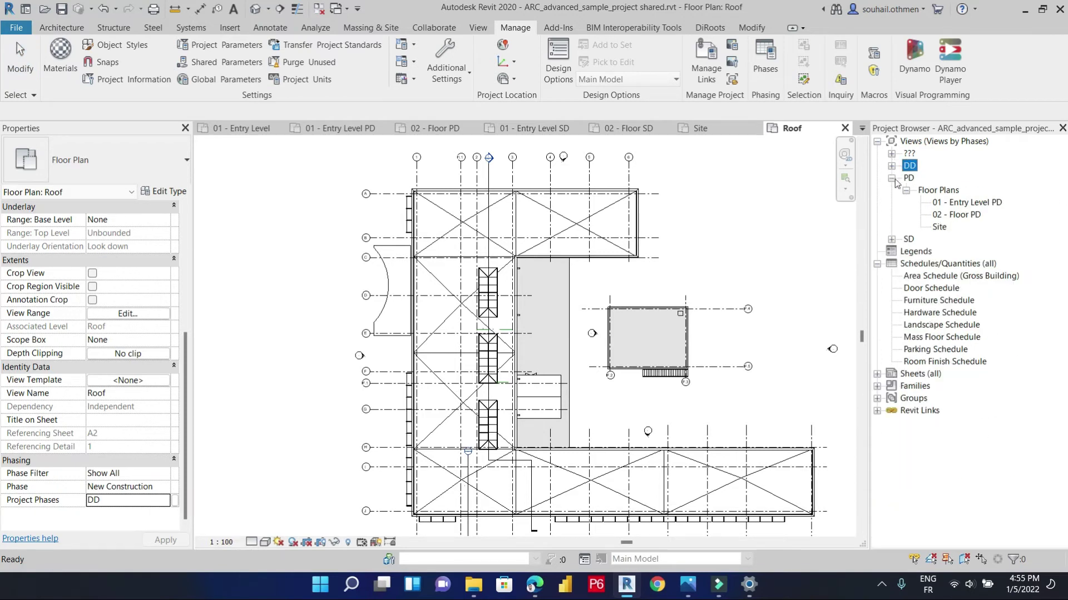
{"action": "left_click", "coordinate": [893, 178]}
{"action": "left_click", "coordinate": [907, 190]}
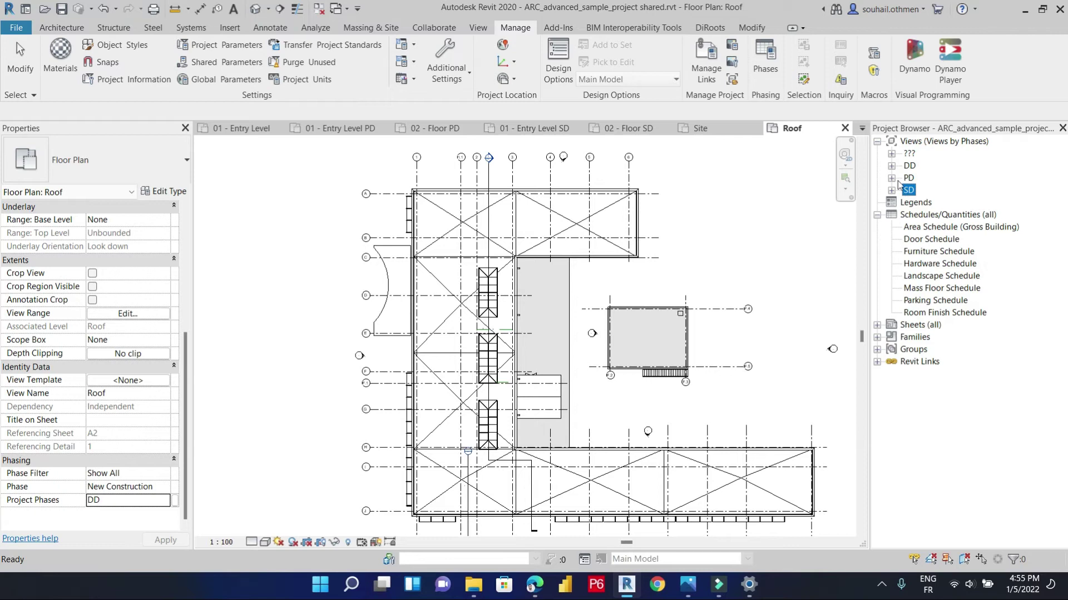
- Review the floor plans grouped under DD and PD, and open the 01 - Entry Level PD plan
{"action": "left_click", "coordinate": [907, 165]}
{"action": "left_click", "coordinate": [891, 166]}
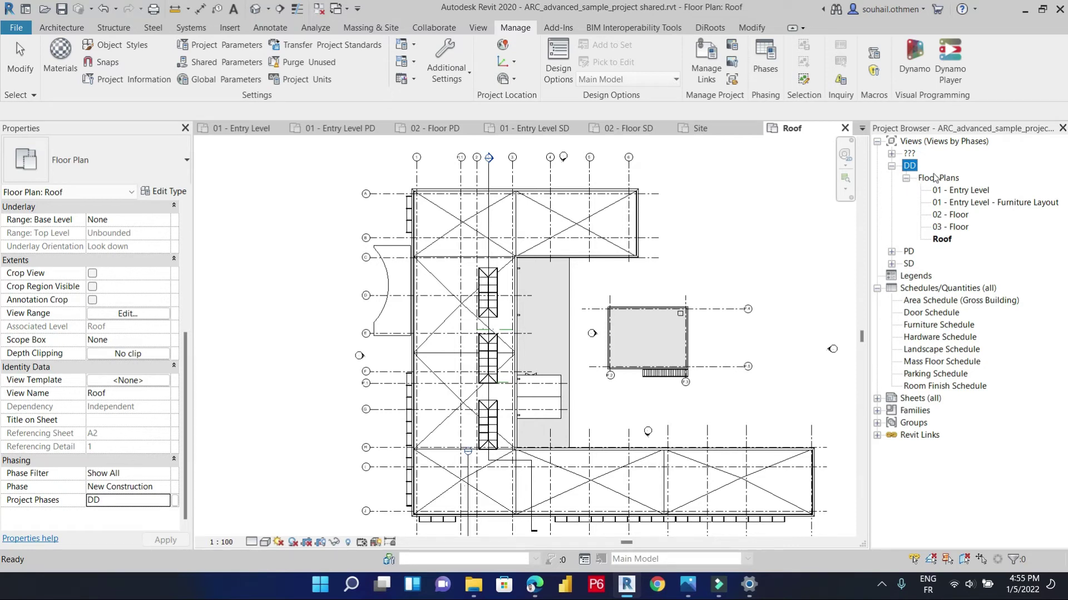
{"action": "left_click", "coordinate": [891, 252]}
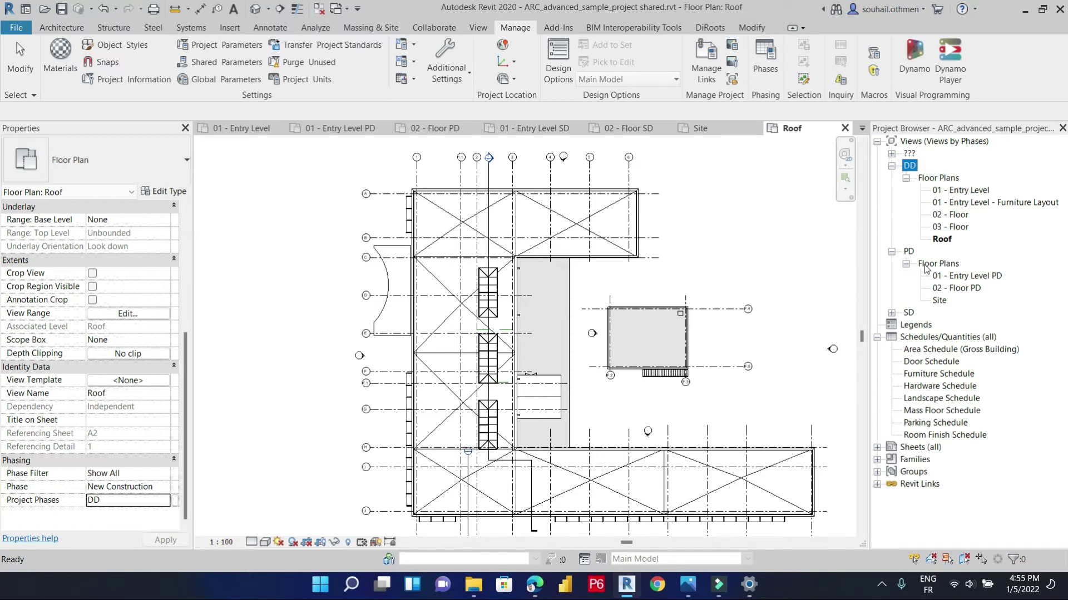
{"action": "left_click", "coordinate": [948, 276]}
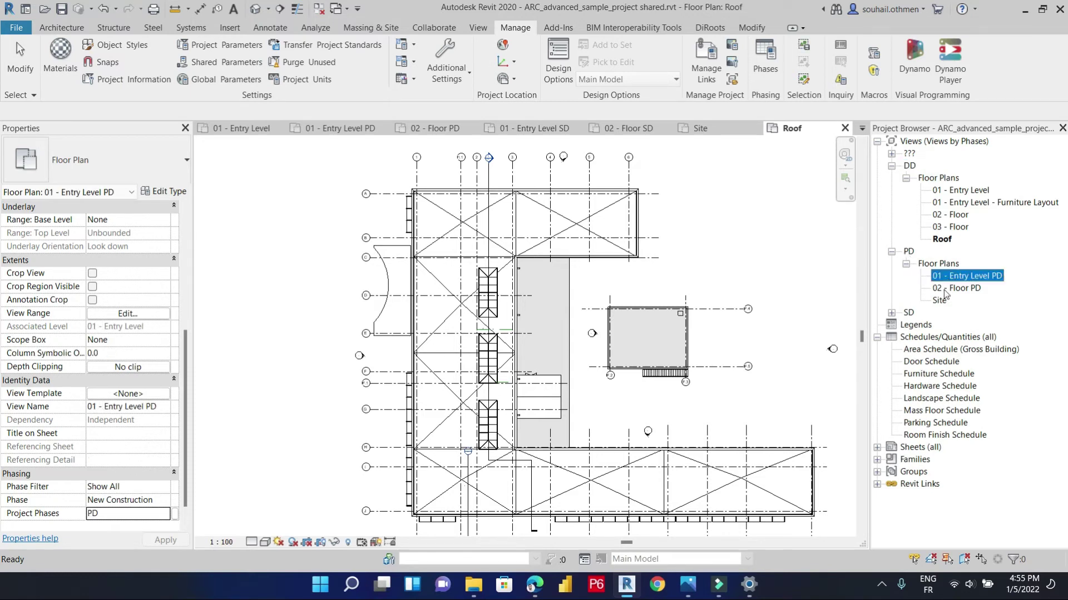
{"action": "double_click", "coordinate": [948, 277]}
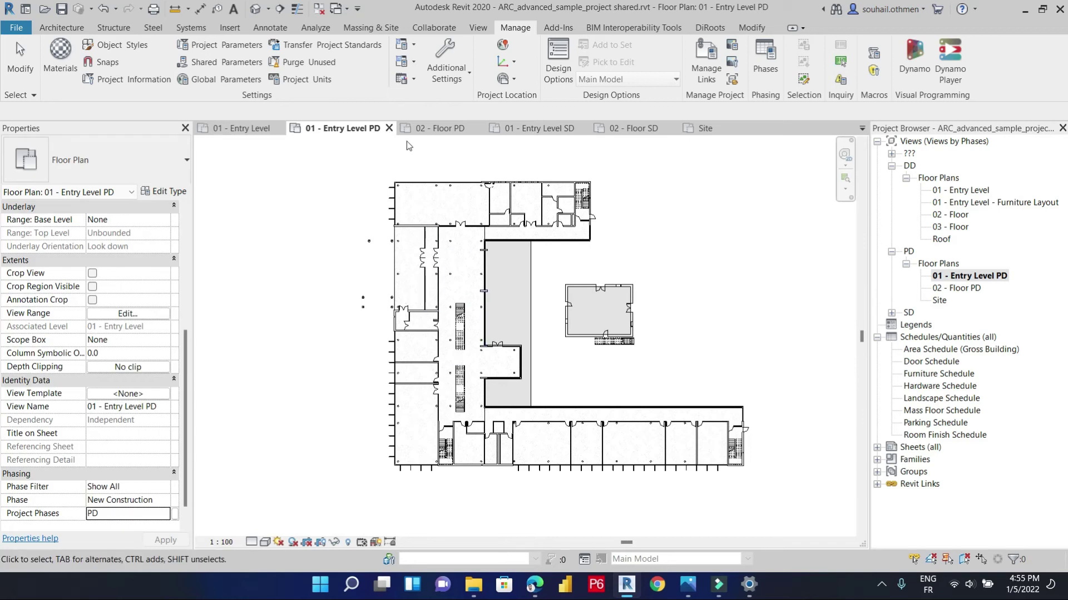
- List the SD floor plans and view the 01 - Entry Level SD and 02 - Floor SD plans
{"action": "left_click", "coordinate": [892, 312]}
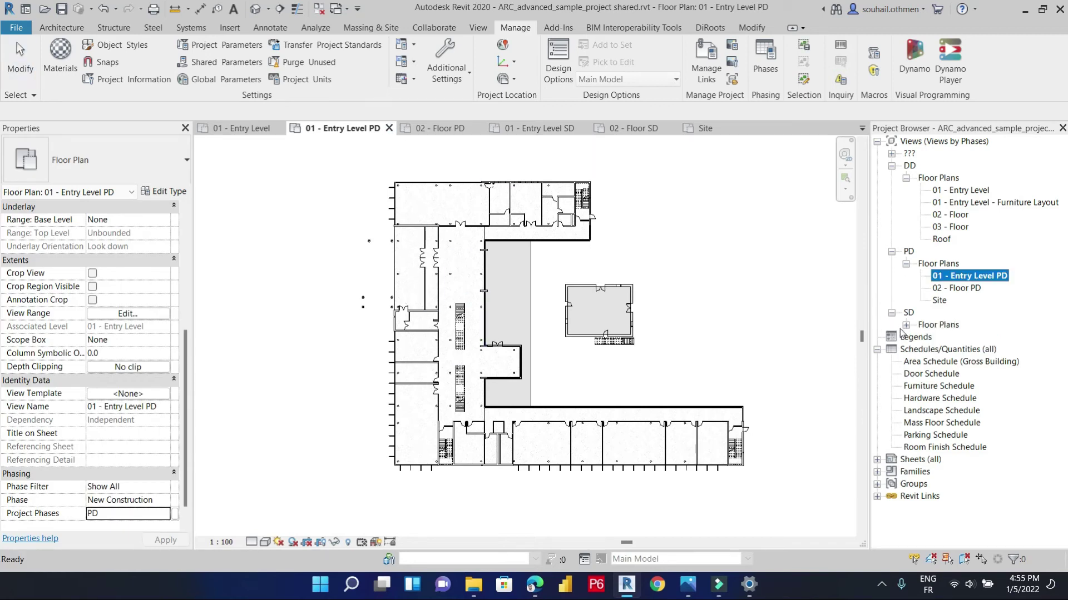
{"action": "left_click", "coordinate": [906, 325]}
{"action": "double_click", "coordinate": [949, 337]}
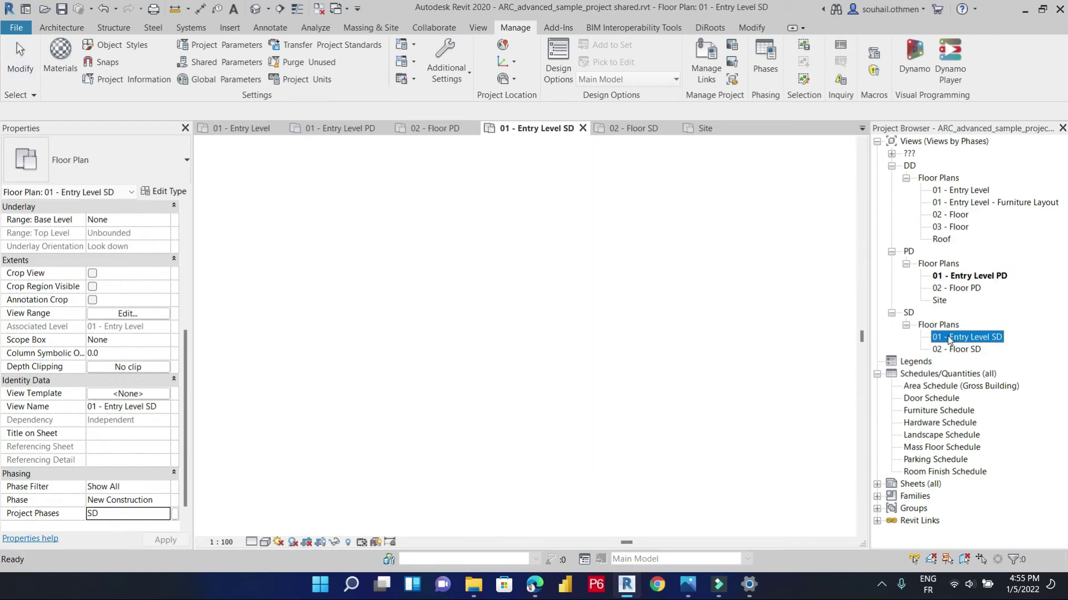
{"action": "scroll", "coordinate": [570, 338], "scroll_direction": "up", "scroll_amount": 4}
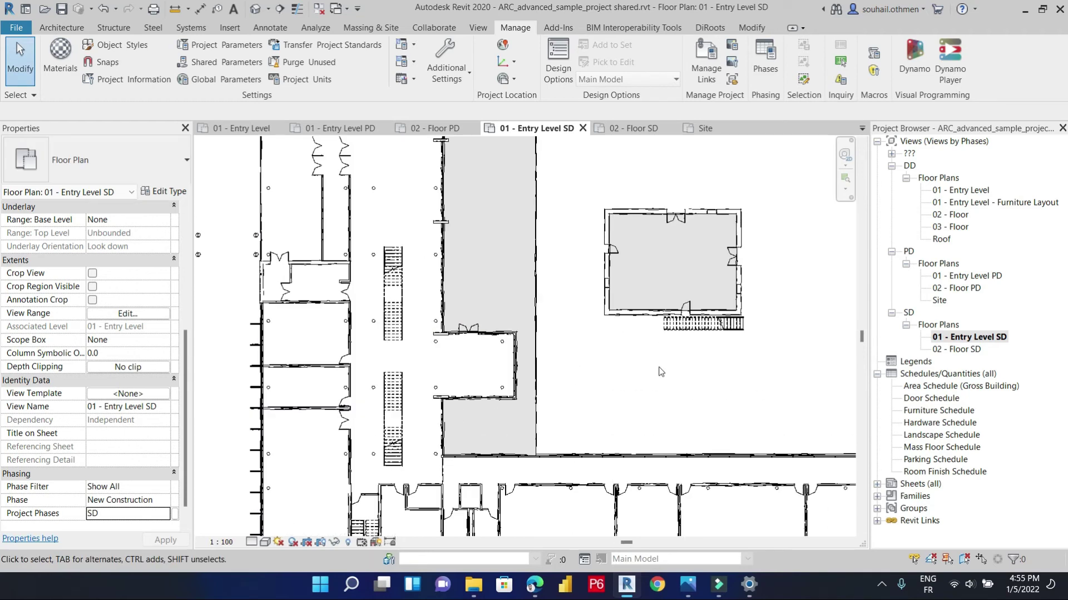
{"action": "left_click", "coordinate": [964, 349]}
{"action": "double_click", "coordinate": [963, 349]}
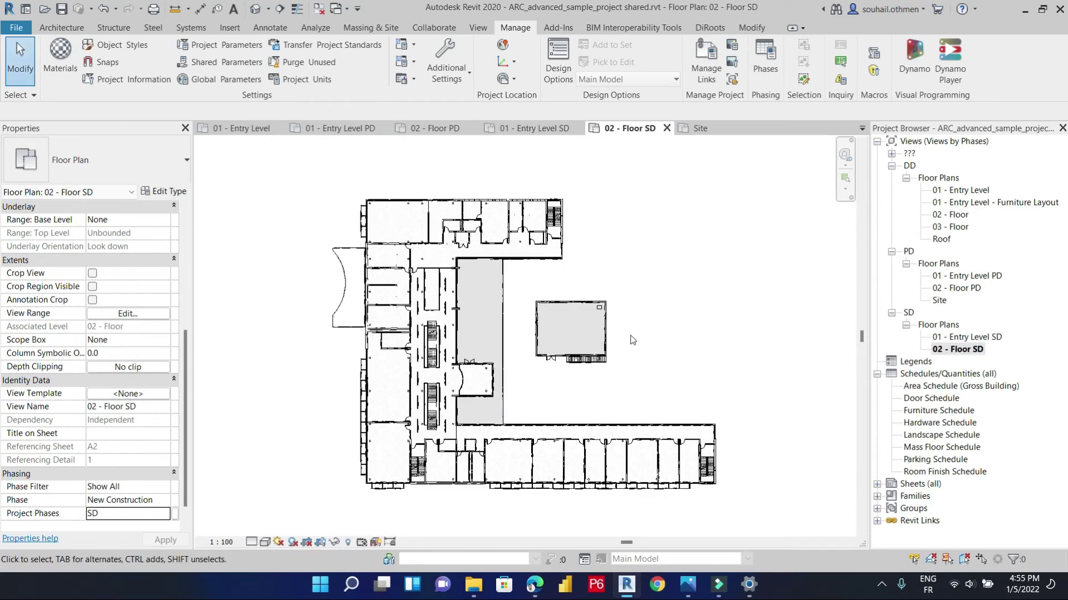
- Collapse the SD, PD and DD groups and open the North building elevation from the unassigned ??? group
{"action": "left_click", "coordinate": [892, 313]}
{"action": "left_click", "coordinate": [892, 251]}
{"action": "left_click", "coordinate": [891, 166]}
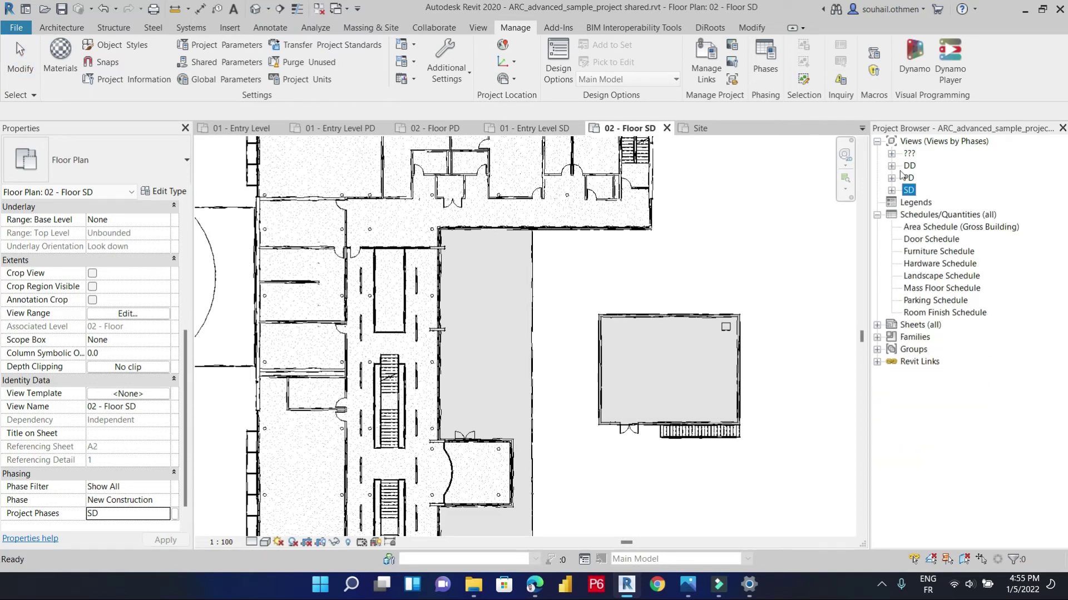
{"action": "left_click", "coordinate": [906, 154]}
{"action": "left_click", "coordinate": [892, 154]}
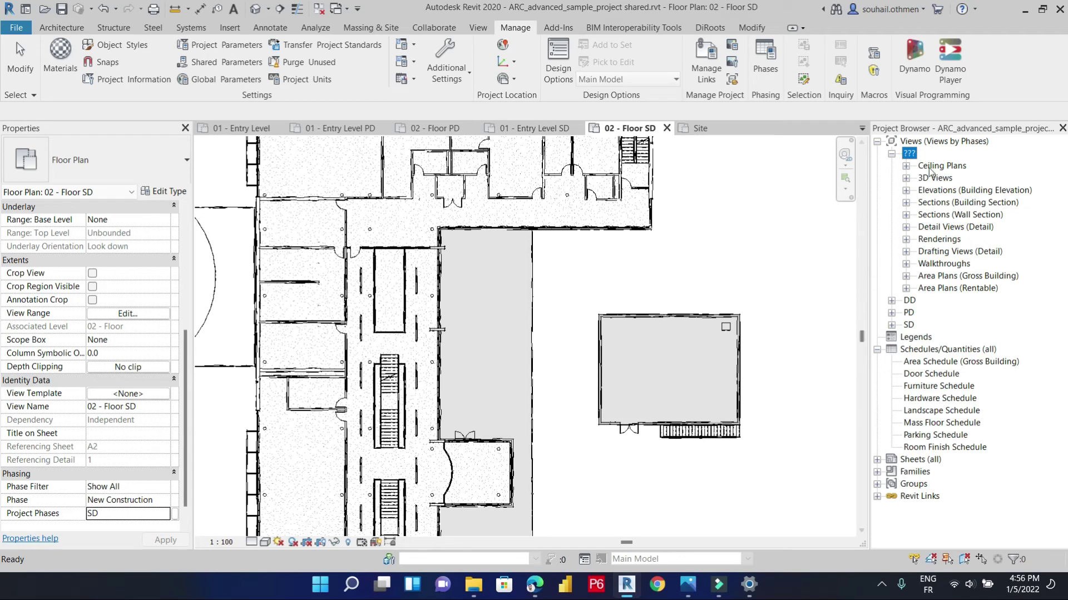
{"action": "left_click", "coordinate": [906, 190]}
{"action": "double_click", "coordinate": [945, 240]}
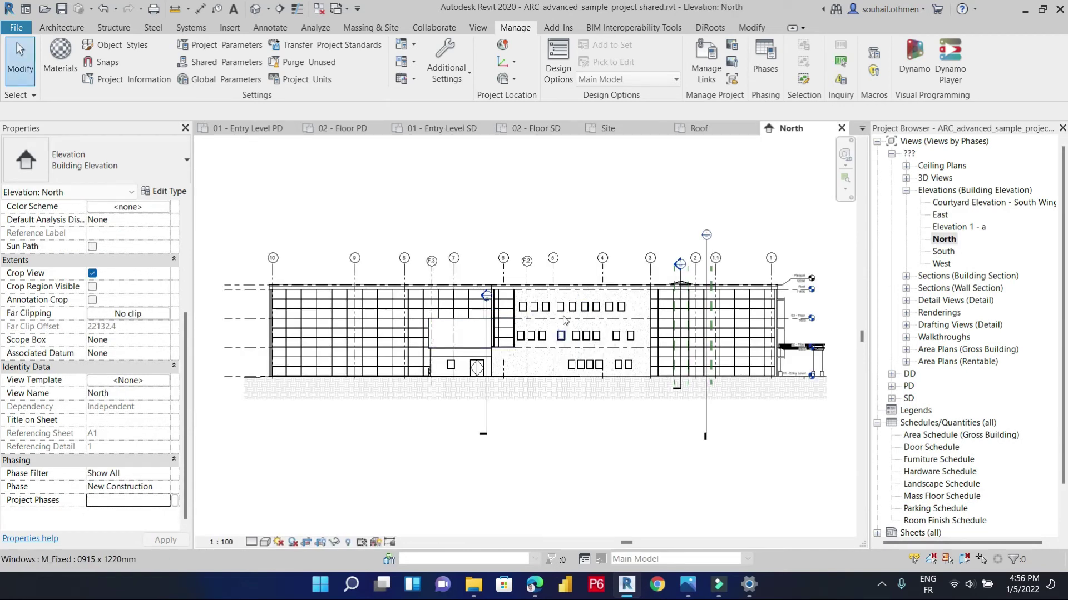
- Duplicate the North building elevation in the ??? group as an independent view without detailing
{"action": "mouse_move", "coordinate": [762, 238]}
{"action": "middle_mouse_down"}
{"action": "mouse_move", "coordinate": [742, 233]}
{"action": "mouse_move", "coordinate": [758, 259]}
{"action": "middle_mouse_up"}
{"action": "left_click", "coordinate": [945, 240]}
{"action": "right_click", "coordinate": [945, 240]}
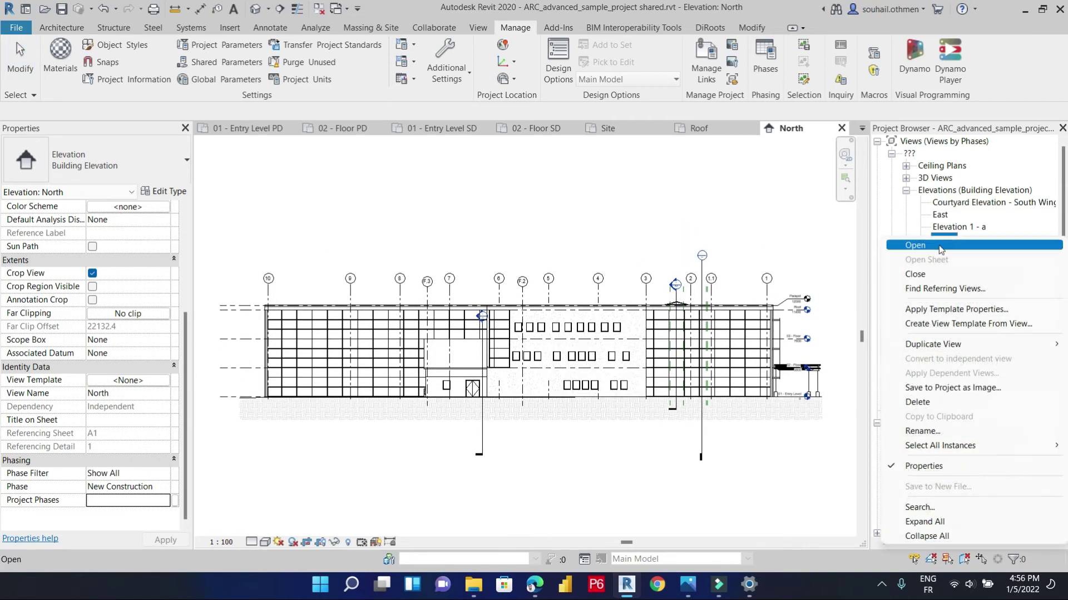
{"action": "mouse_move", "coordinate": [943, 345]}
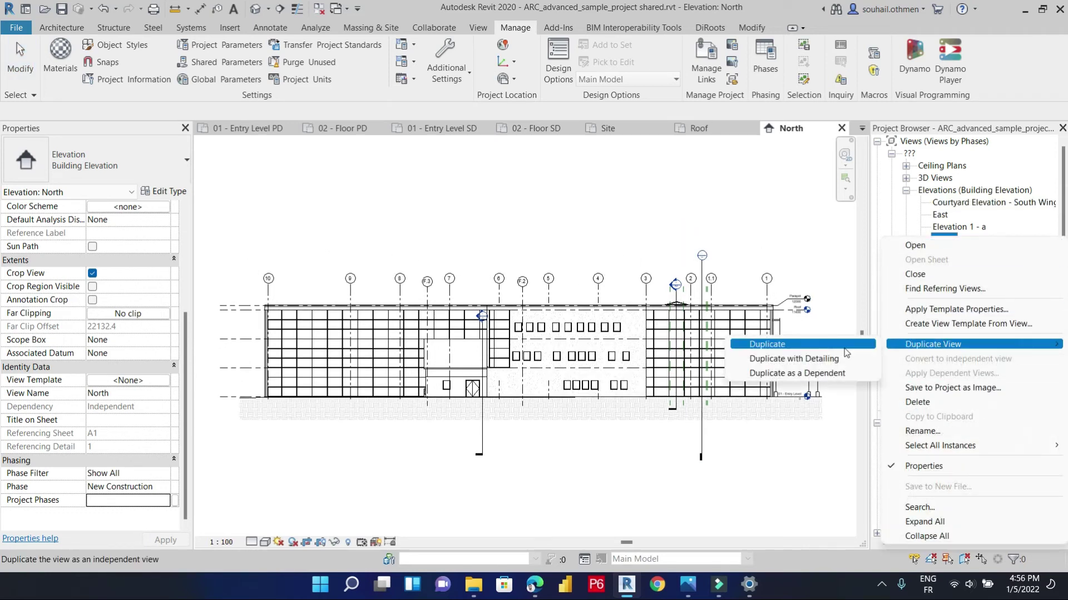
{"action": "left_click", "coordinate": [762, 344]}
- Rename the duplicated North elevation as North CD
{"action": "left_click", "coordinate": [971, 253]}
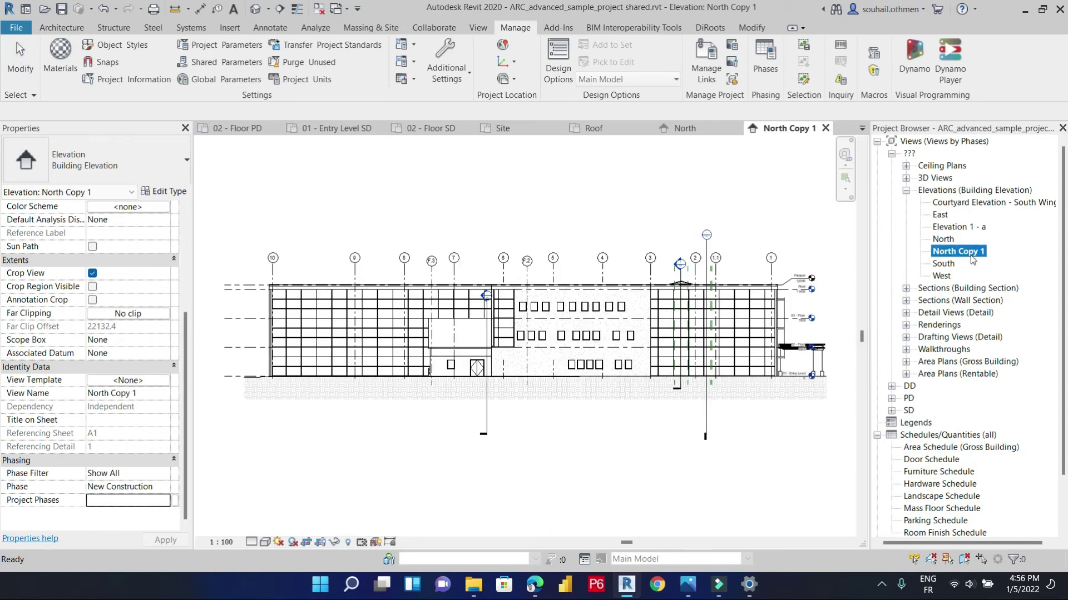
{"action": "left_click", "coordinate": [970, 254]}
{"action": "left_click_drag", "start_coordinate": [959, 251], "coordinate": [997, 250]}
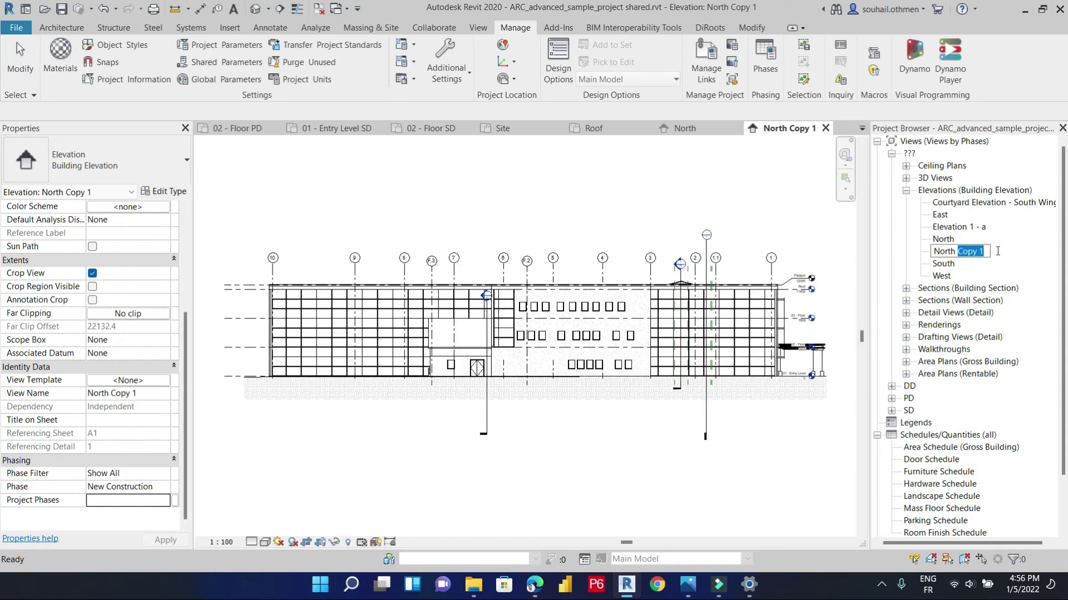
{"action": "type", "text": "CD"}
{"action": "key", "text": "Return"}
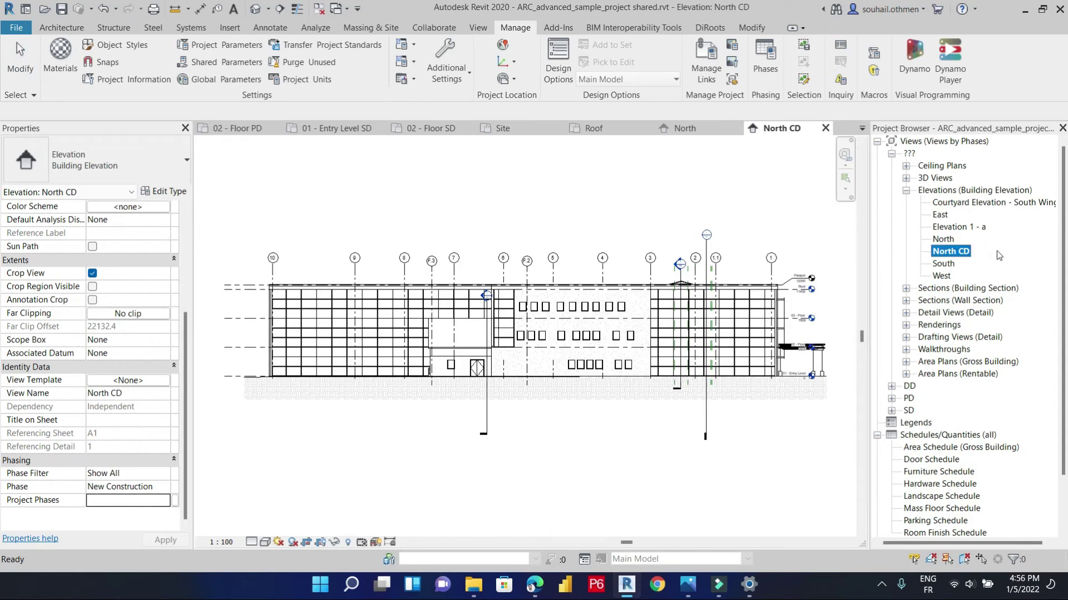
- Set the Project Phases parameter of the North CD elevation to CD and collapse the ??? view group
{"action": "left_click", "coordinate": [116, 499]}
{"action": "type", "text": "CD"}
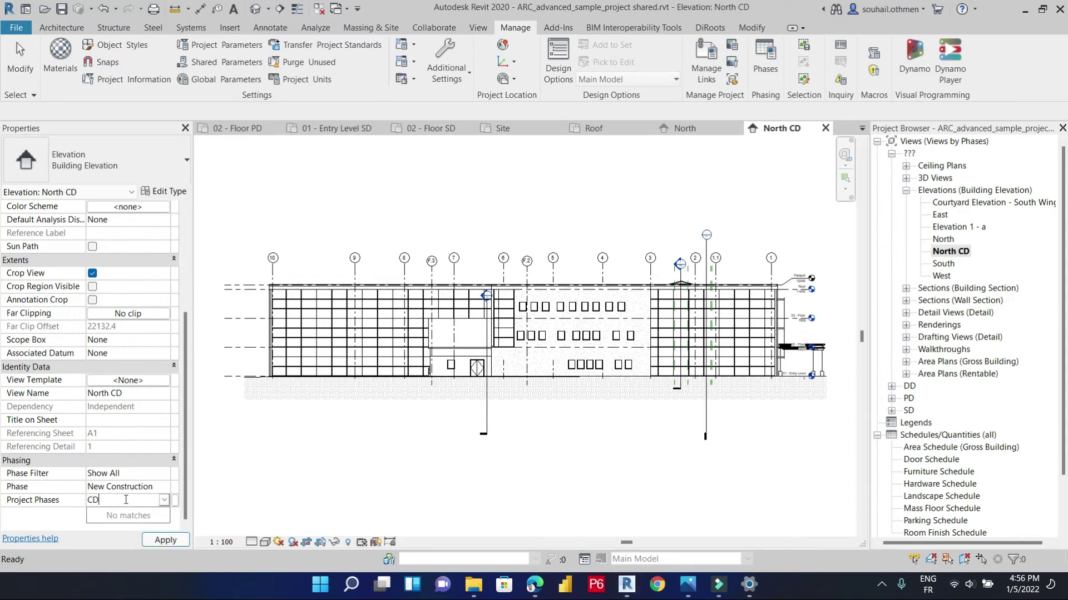
{"action": "left_click", "coordinate": [158, 542]}
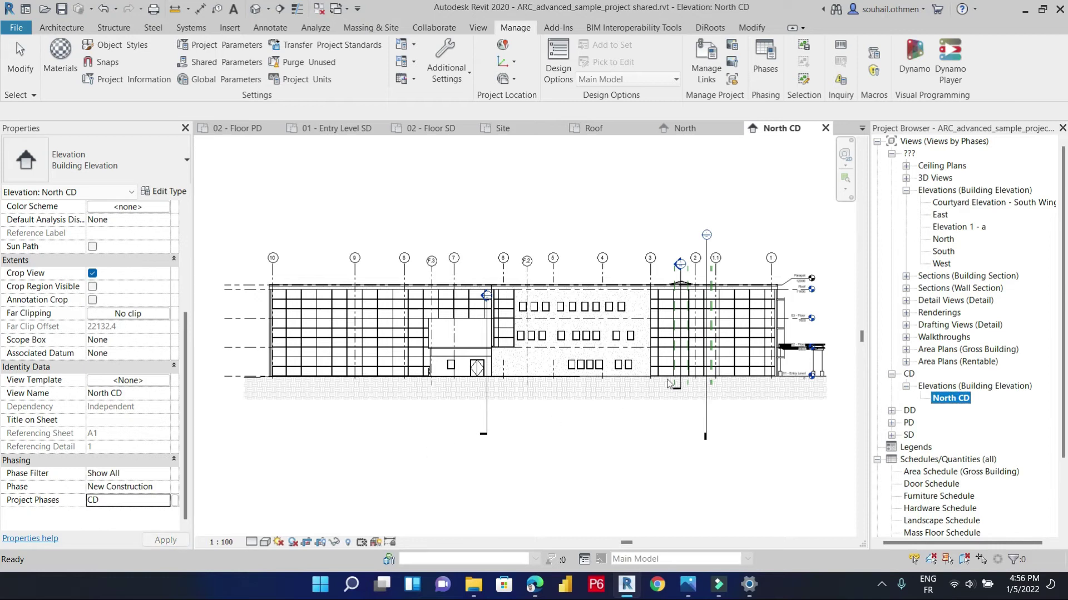
{"action": "left_click", "coordinate": [891, 153]}
{"action": "left_click", "coordinate": [810, 461]}
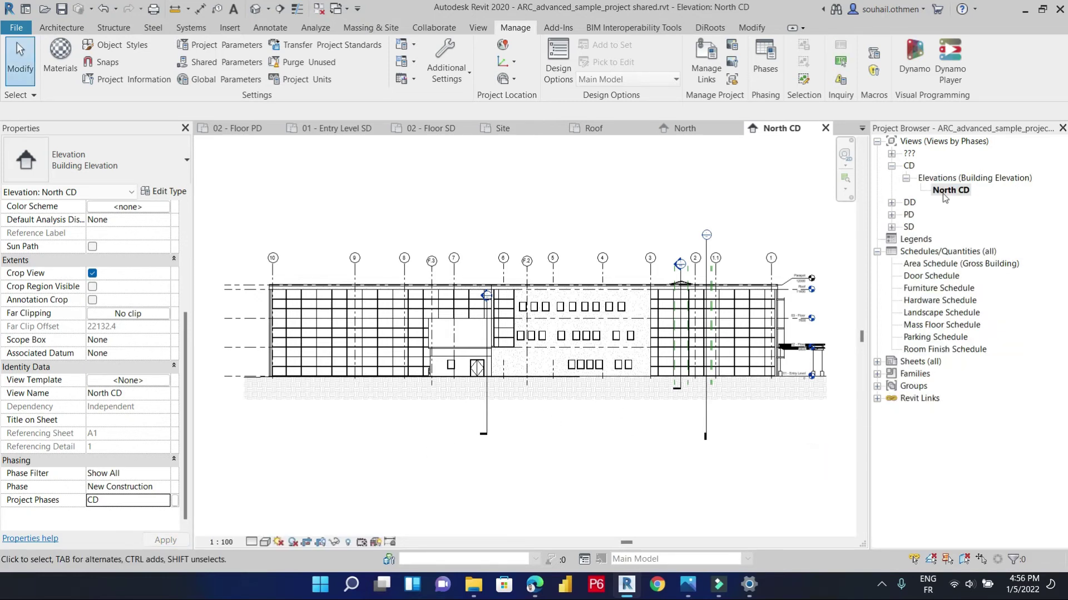
- Set the North CD elevation's visual style to Realistic and raise its detail level
{"action": "left_click", "coordinate": [943, 191]}
{"action": "left_click", "coordinate": [722, 191]}
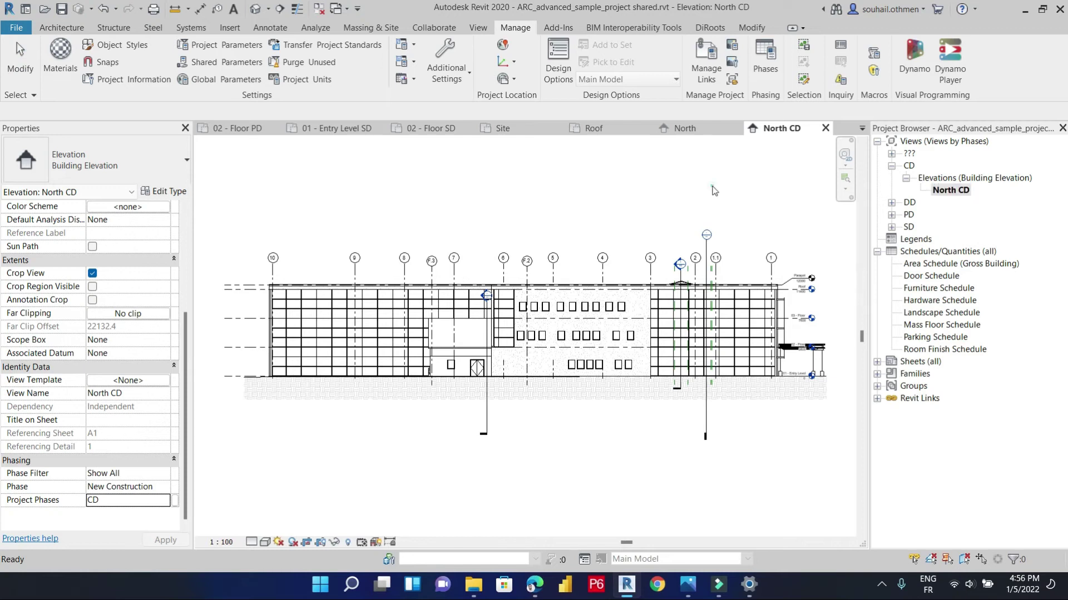
{"action": "left_click", "coordinate": [956, 192]}
{"action": "left_click", "coordinate": [457, 471]}
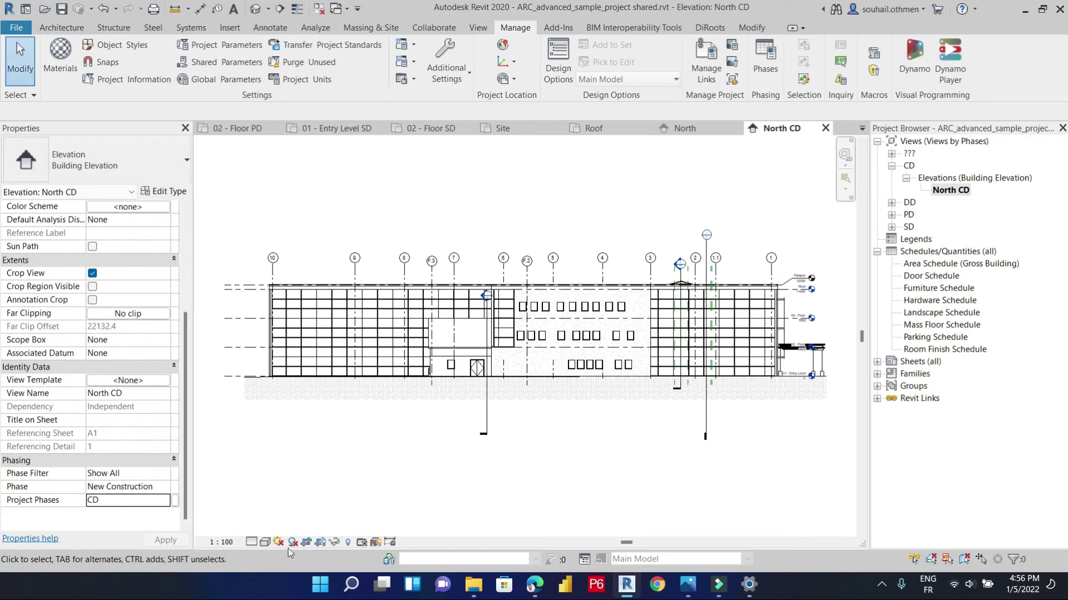
{"action": "left_click", "coordinate": [265, 543]}
{"action": "left_click", "coordinate": [289, 512]}
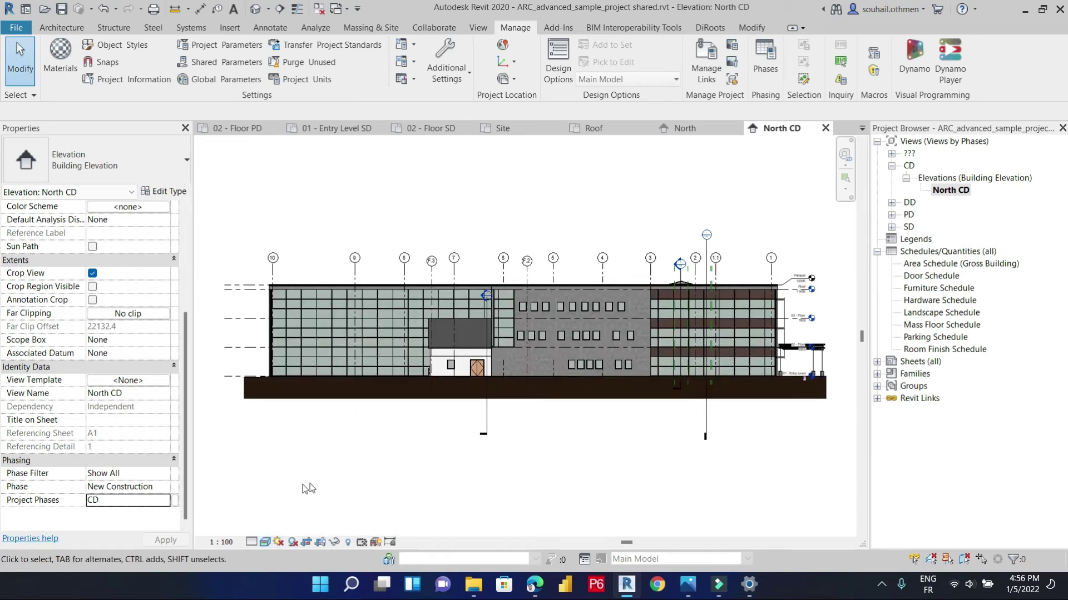
{"action": "left_click", "coordinate": [252, 542]}
{"action": "left_click", "coordinate": [272, 514]}
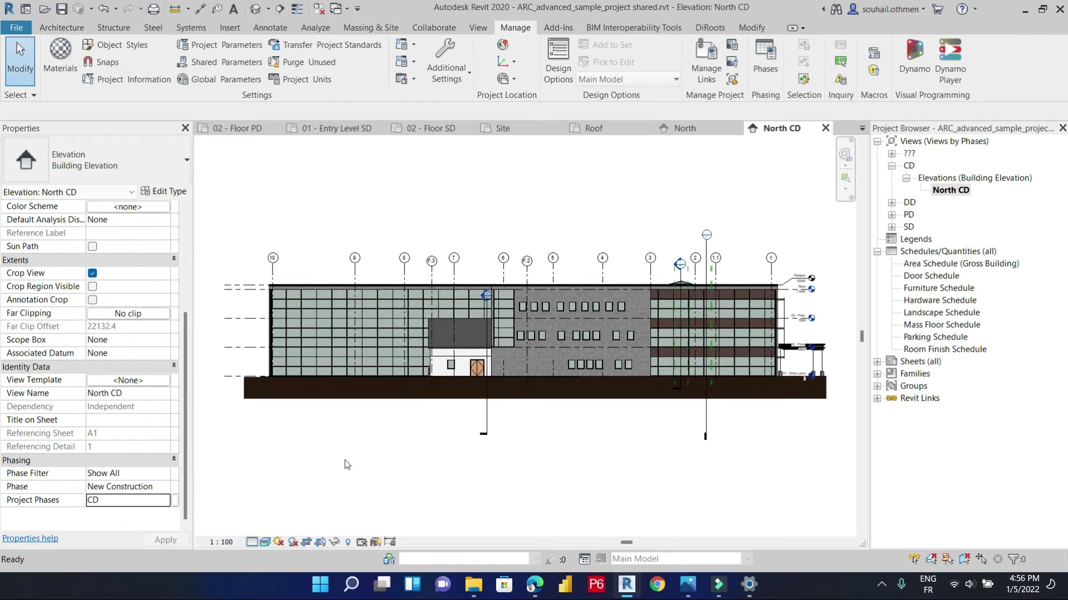
- Apply a Gradient background to the North CD elevation through its Graphic Display Options
{"action": "middle_click_drag", "start_coordinate": [570, 456], "coordinate": [548, 464]}
{"action": "middle_click_drag", "start_coordinate": [458, 489], "coordinate": [477, 486]}
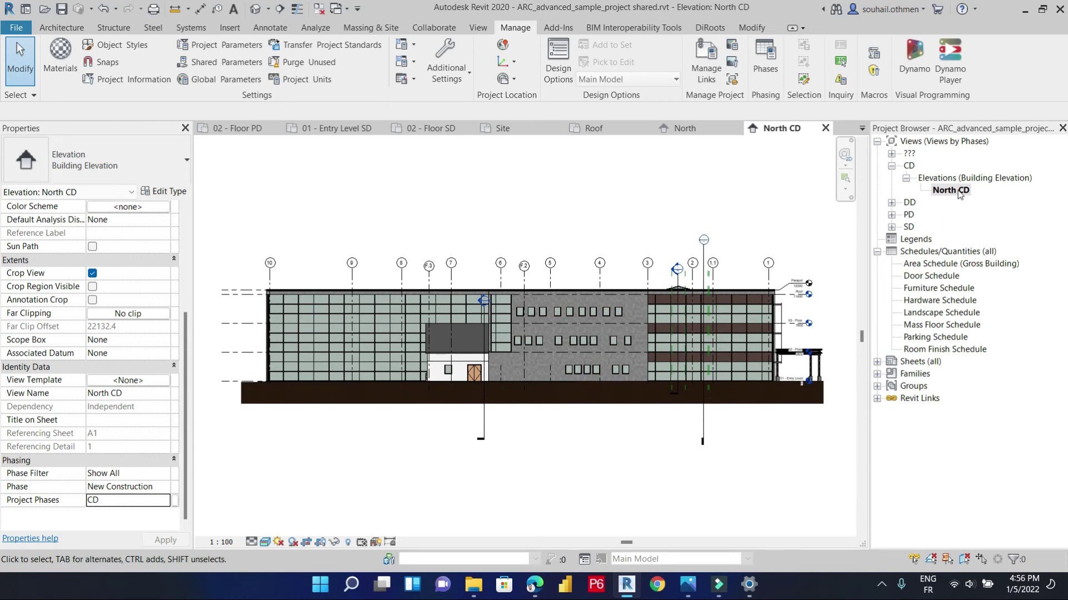
{"action": "left_click", "coordinate": [265, 547]}
{"action": "left_click", "coordinate": [290, 438]}
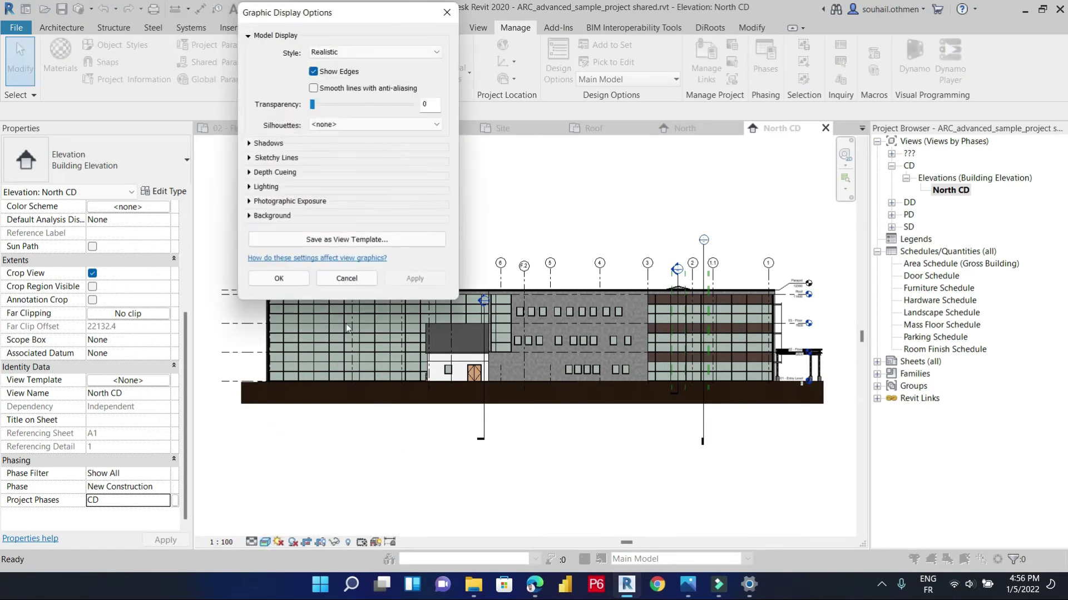
{"action": "left_click", "coordinate": [249, 216]}
{"action": "left_click", "coordinate": [339, 236]}
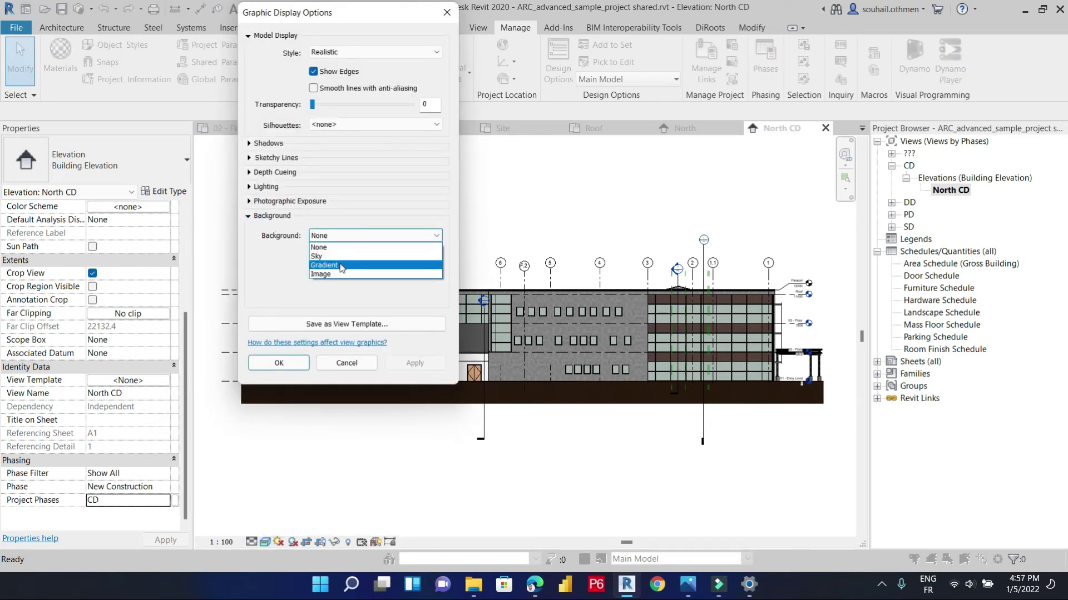
{"action": "left_click", "coordinate": [340, 266]}
{"action": "left_click", "coordinate": [415, 363]}
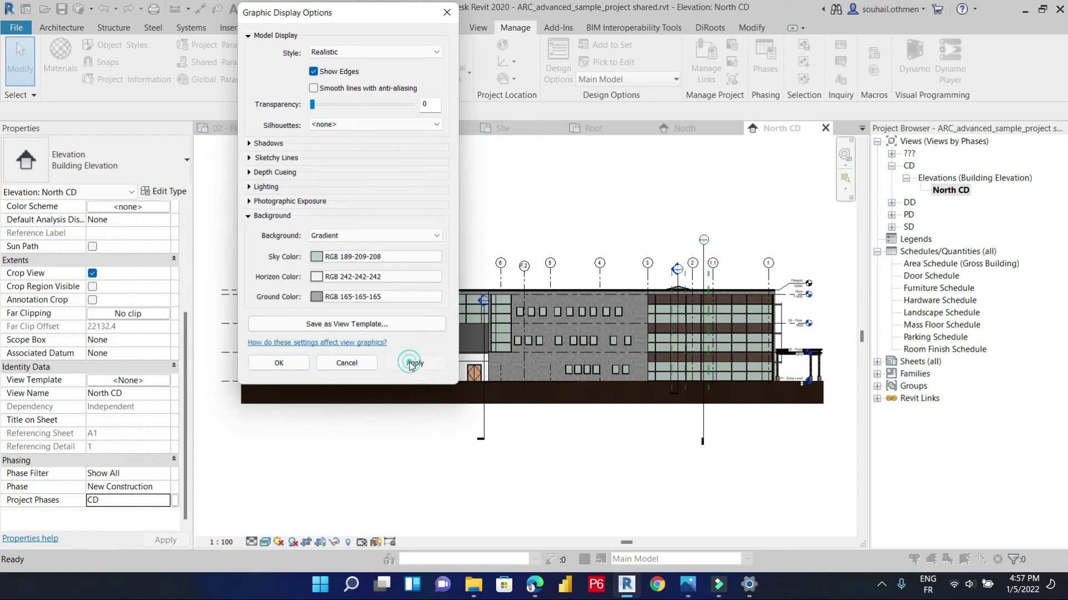
{"action": "left_click", "coordinate": [279, 363]}
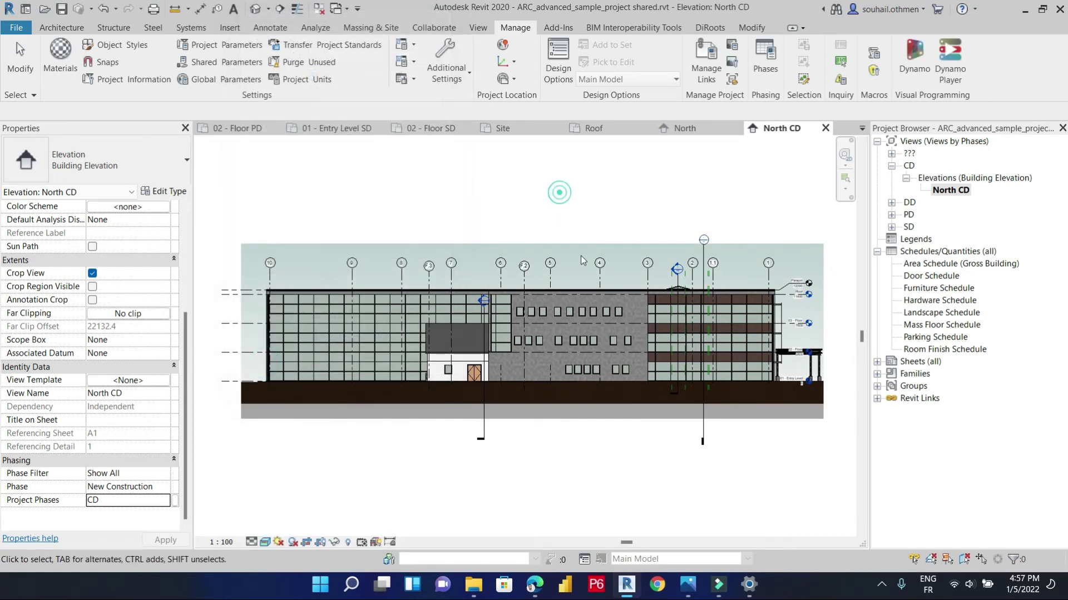
- Inspect the rendered facade and background of the North CD elevation up close
{"action": "scroll", "coordinate": [672, 279], "scroll_direction": "up", "scroll_amount": 2}
{"action": "scroll", "coordinate": [671, 279], "scroll_direction": "up", "scroll_amount": 2}
{"action": "middle_click_drag", "start_coordinate": [678, 281], "coordinate": [542, 261]}
{"action": "scroll", "coordinate": [618, 292], "scroll_direction": "down", "scroll_amount": 3}
{"action": "middle_click_drag", "start_coordinate": [618, 292], "coordinate": [705, 289]}
{"action": "scroll", "coordinate": [648, 241], "scroll_direction": "down", "scroll_amount": 2}
{"action": "middle_click_drag", "start_coordinate": [612, 216], "coordinate": [608, 229]}
- Check the building elevations listed in the CD view group, leaving the group collapsed
{"action": "left_click", "coordinate": [905, 178]}
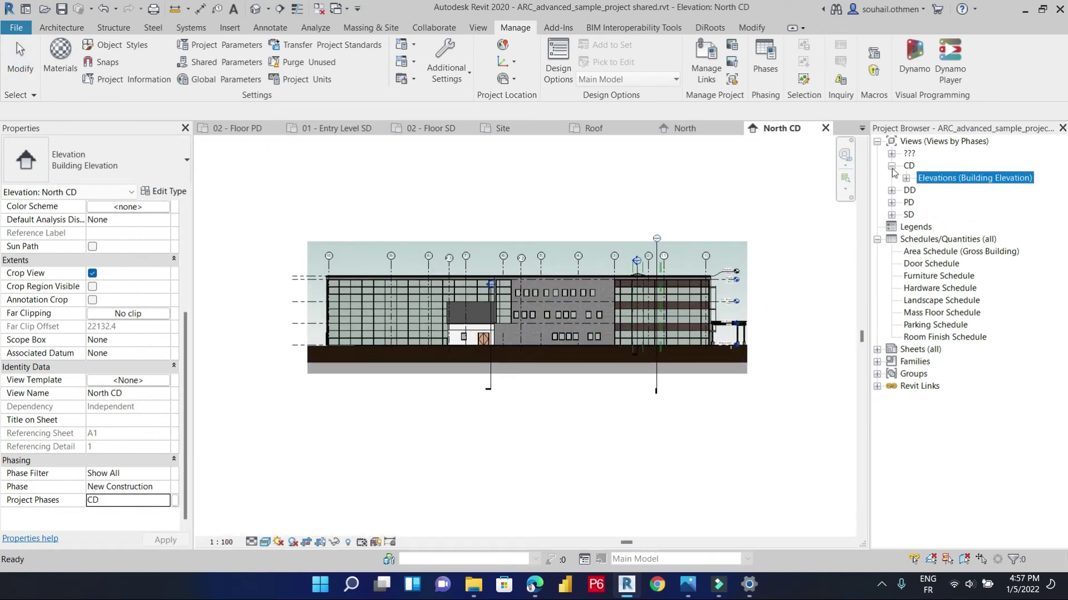
{"action": "left_click", "coordinate": [891, 165]}
{"action": "left_click", "coordinate": [821, 415]}
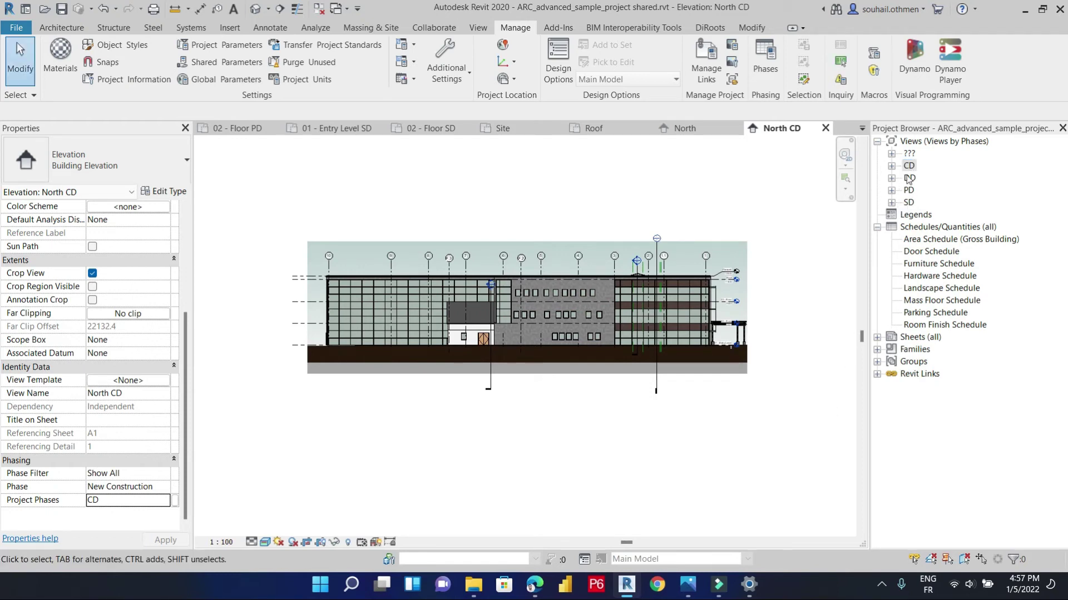
{"action": "left_click", "coordinate": [891, 166]}
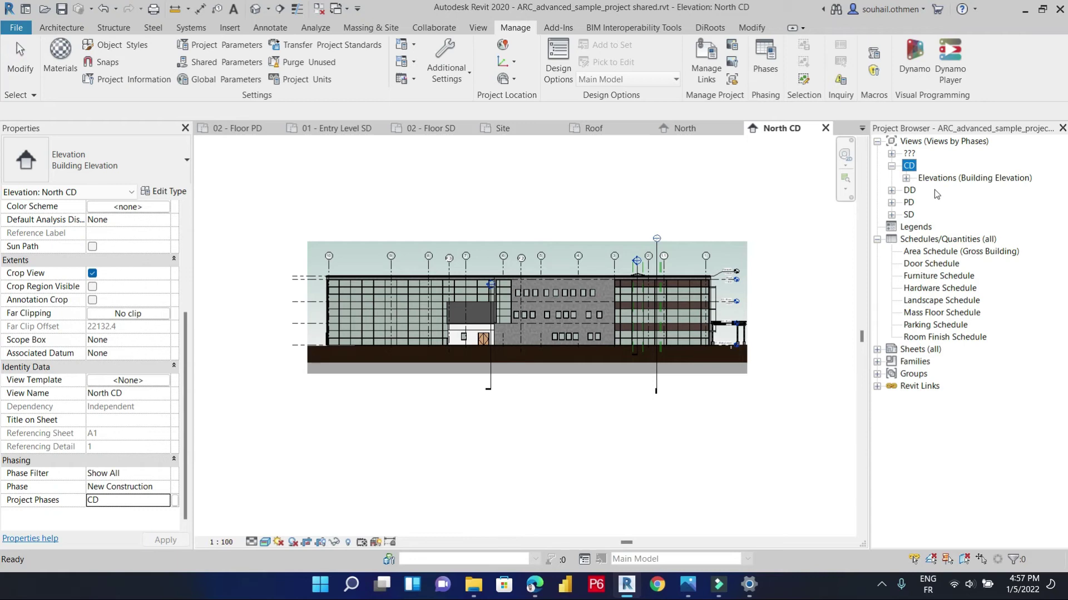
{"action": "left_click", "coordinate": [906, 178]}
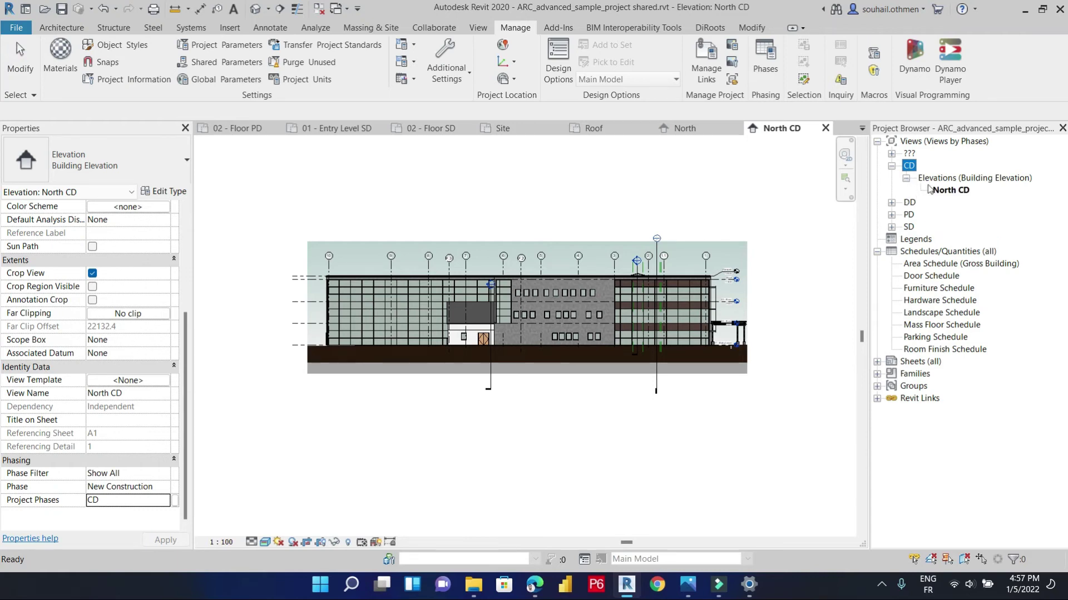
{"action": "left_click", "coordinate": [891, 166]}
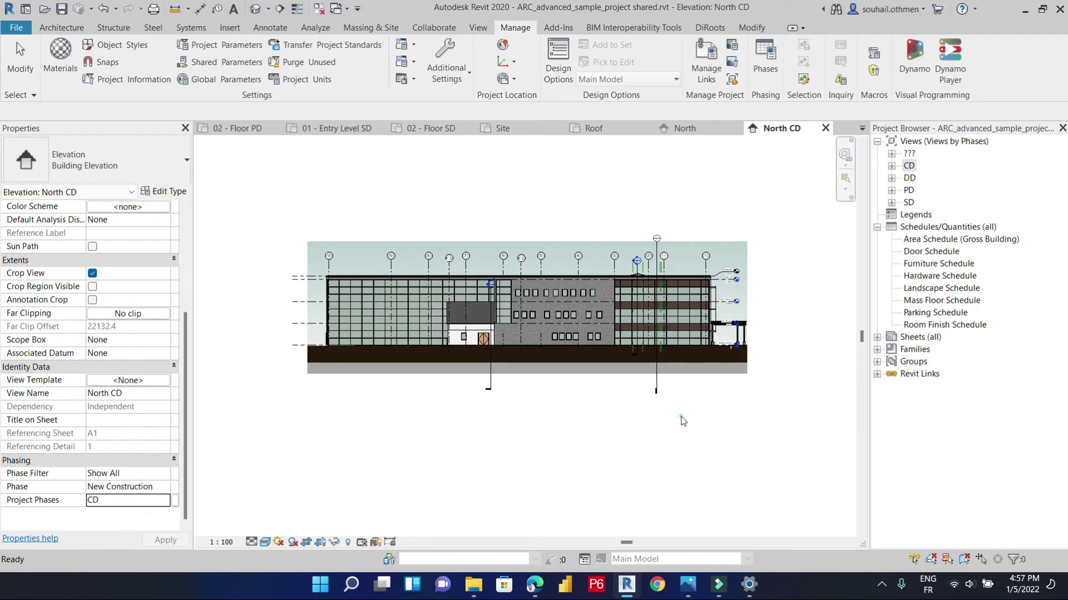
- Assign the 01 - Entry Level ceiling plan from the ??? group to the CD project phase
{"action": "left_click", "coordinate": [892, 153]}
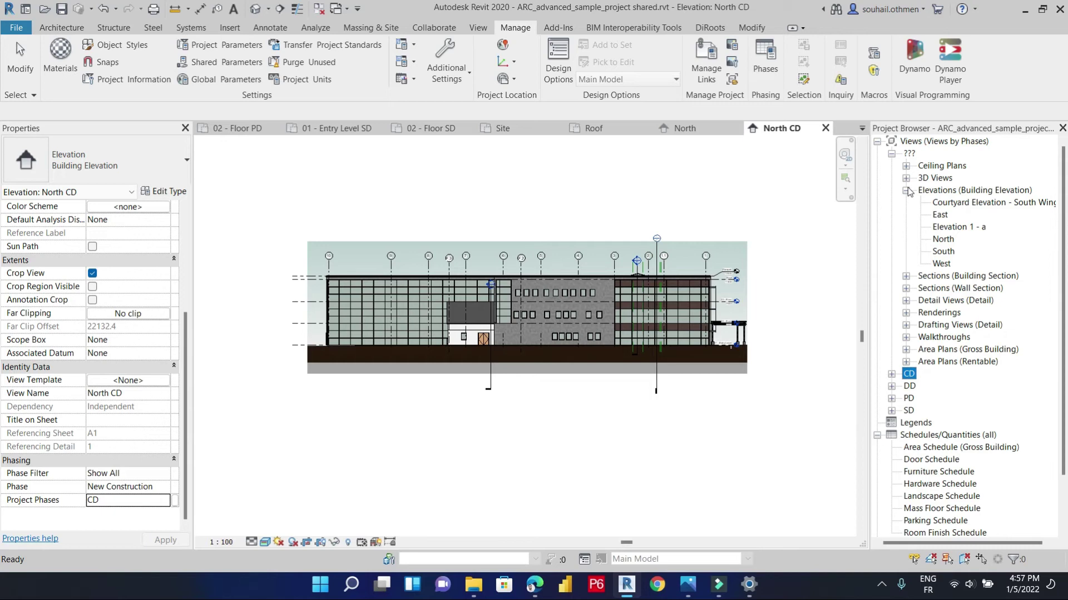
{"action": "left_click", "coordinate": [906, 178]}
{"action": "left_click", "coordinate": [906, 166]}
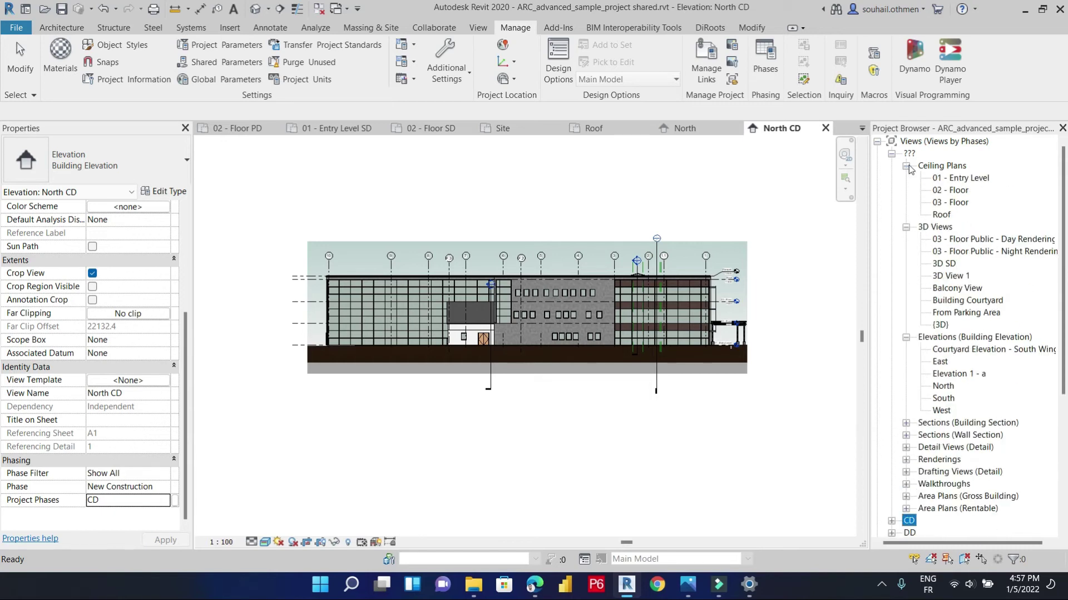
{"action": "left_click", "coordinate": [951, 178]}
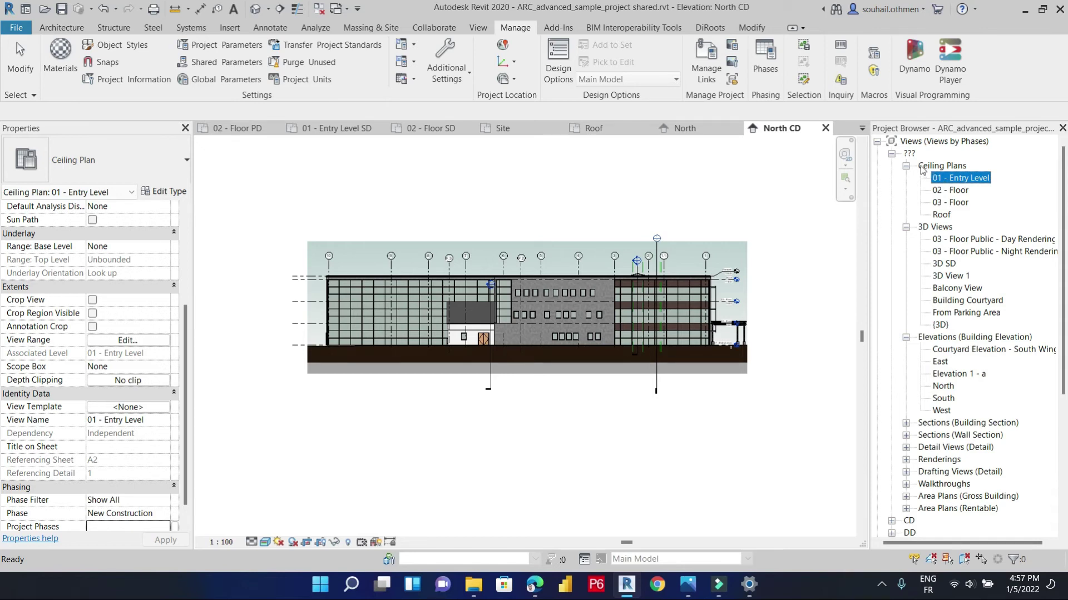
{"action": "scroll", "coordinate": [100, 510], "scroll_direction": "down", "scroll_amount": 1}
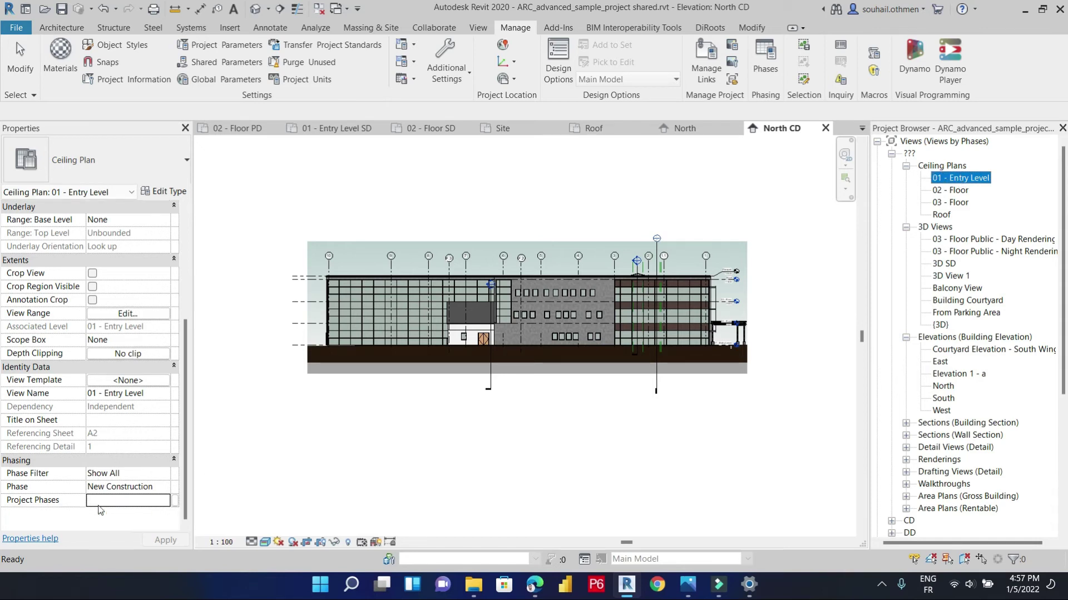
{"action": "left_click", "coordinate": [111, 499]}
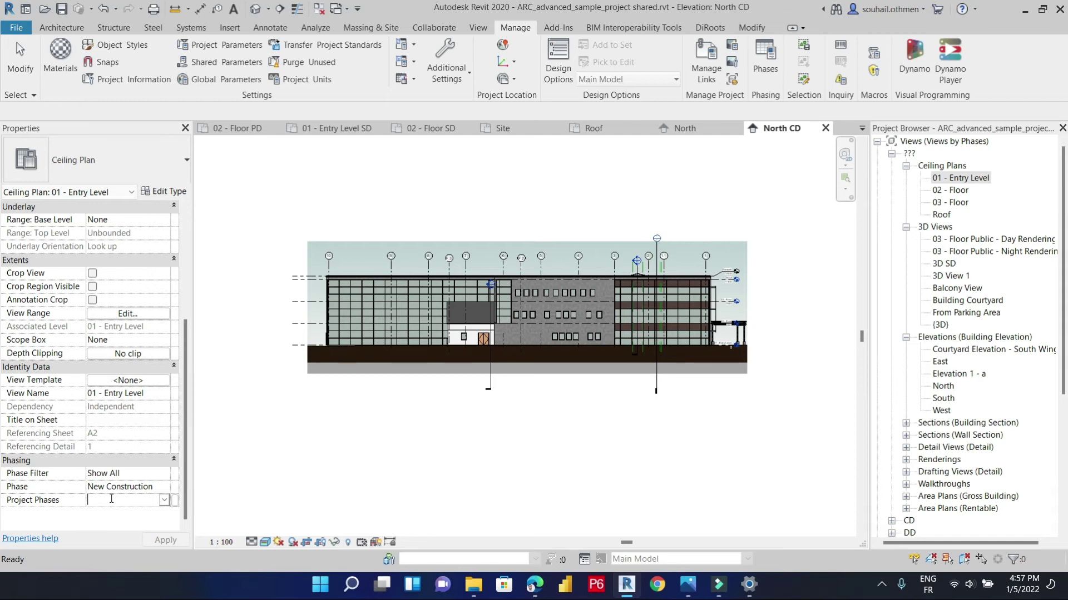
{"action": "left_click", "coordinate": [164, 502]}
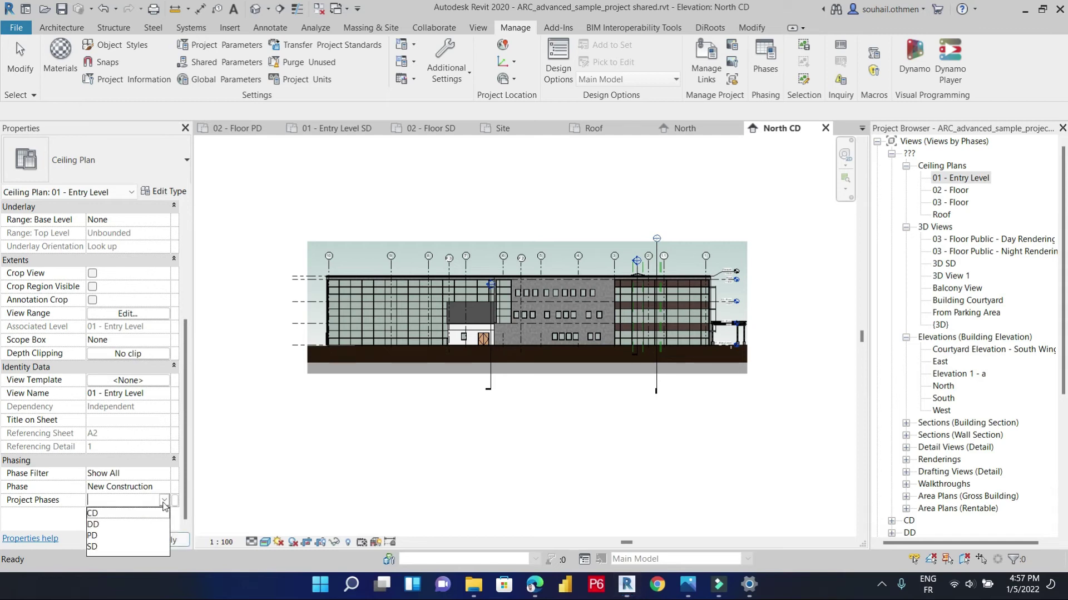
{"action": "left_click", "coordinate": [116, 515]}
{"action": "left_click", "coordinate": [165, 540]}
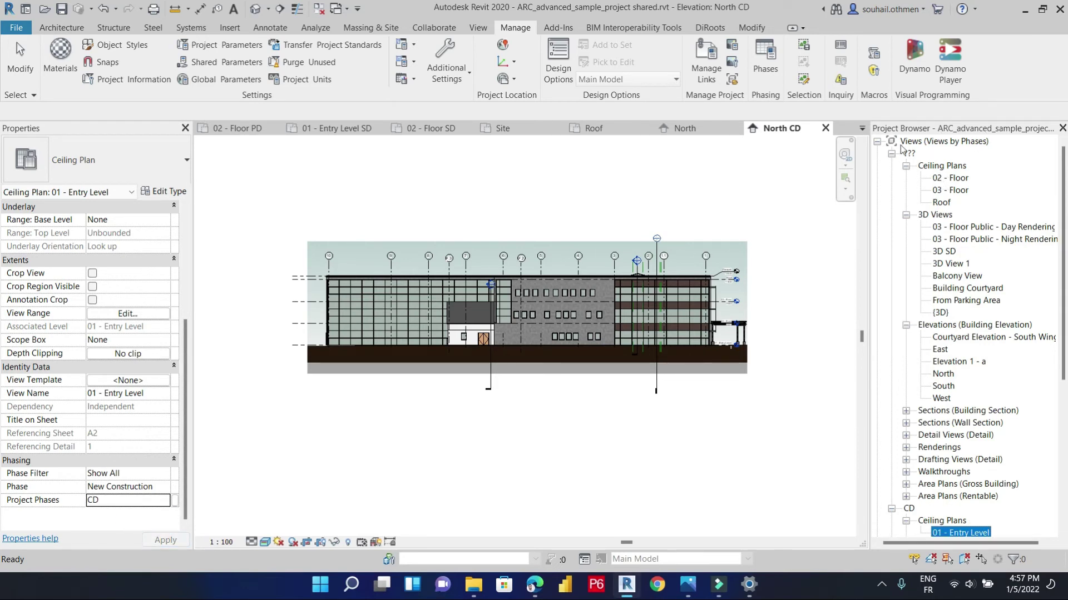
- Review the CD group's views and the 02 - Floor, 03 - Floor and Roof ceiling plans in the ??? group
{"action": "left_click", "coordinate": [950, 179]}
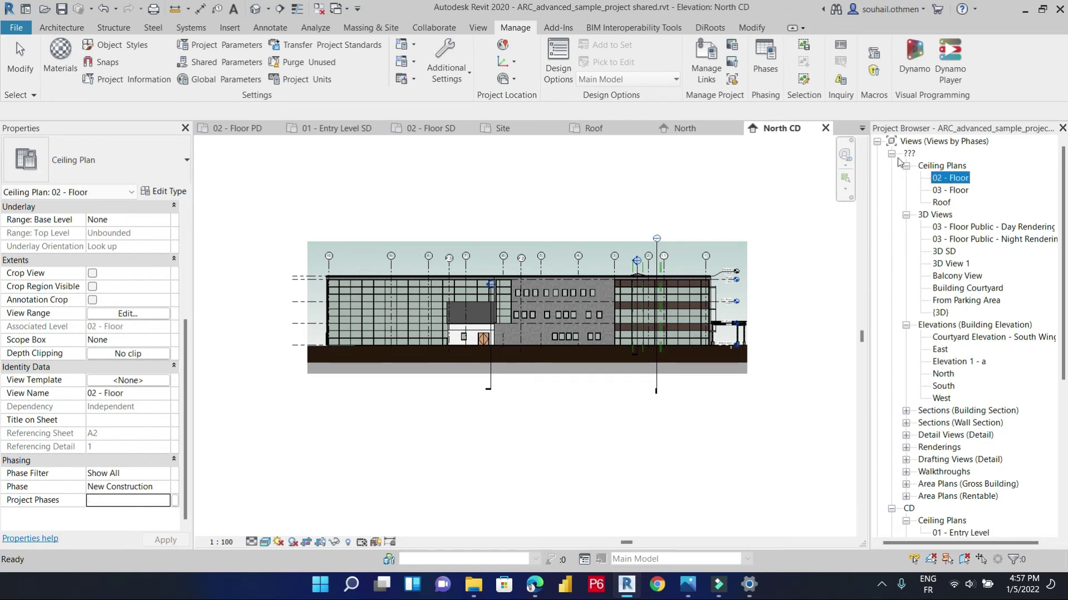
{"action": "scroll", "coordinate": [936, 426], "scroll_direction": "down", "scroll_amount": 4}
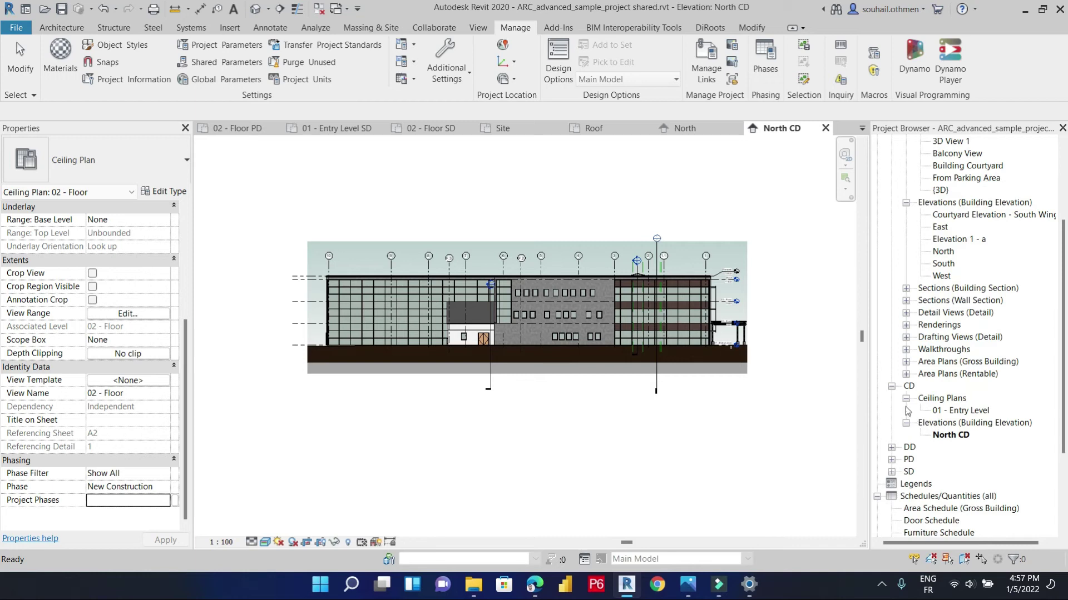
{"action": "scroll", "coordinate": [911, 383], "scroll_direction": "up", "scroll_amount": 4}
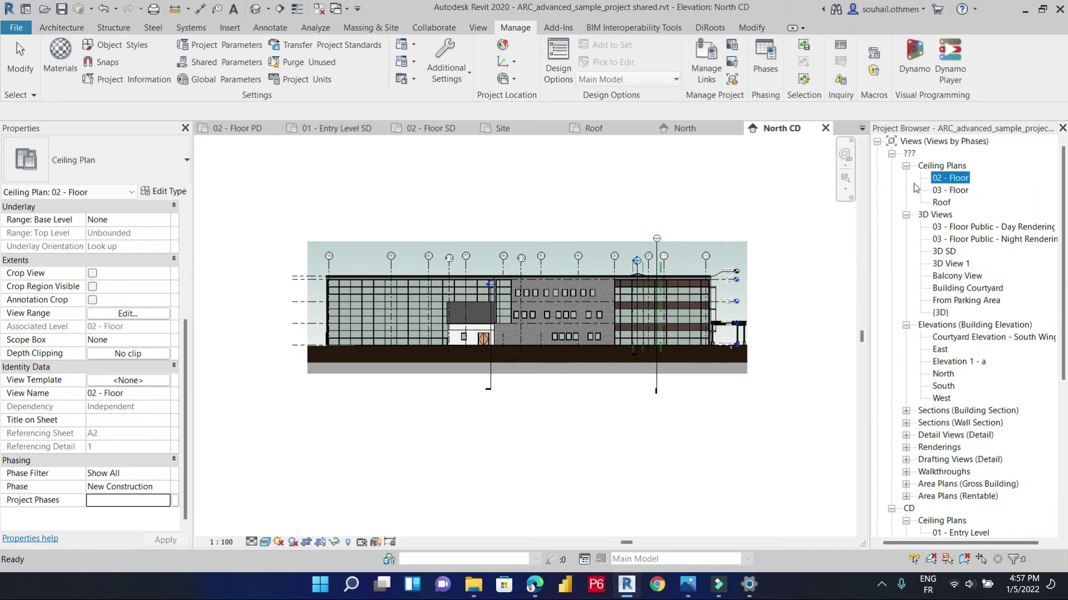
{"action": "left_click", "coordinate": [892, 155]}
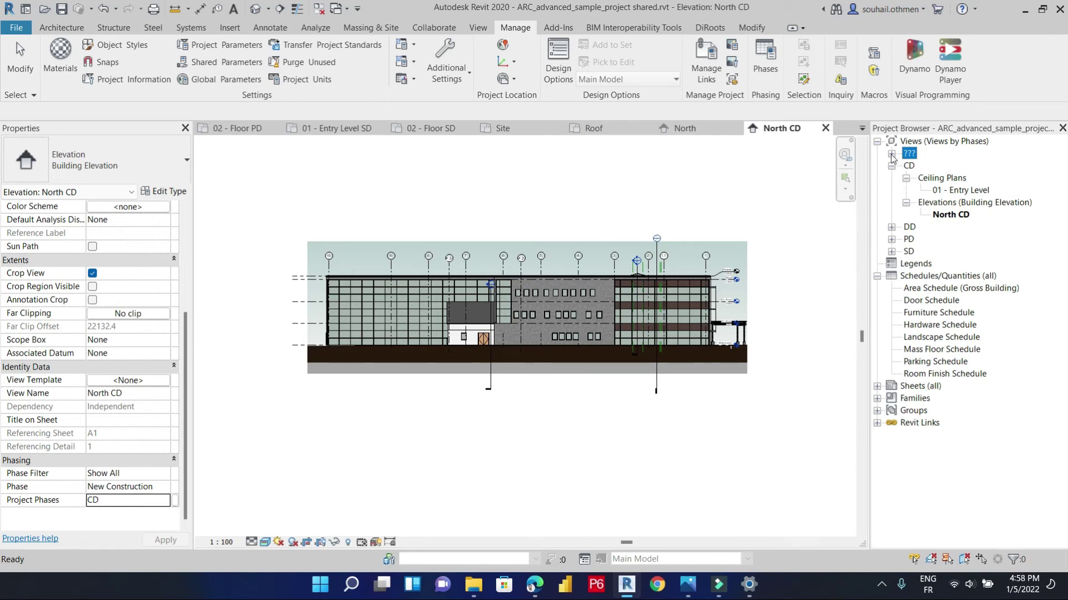
{"action": "left_click", "coordinate": [892, 155]}
{"action": "left_click", "coordinate": [940, 191]}
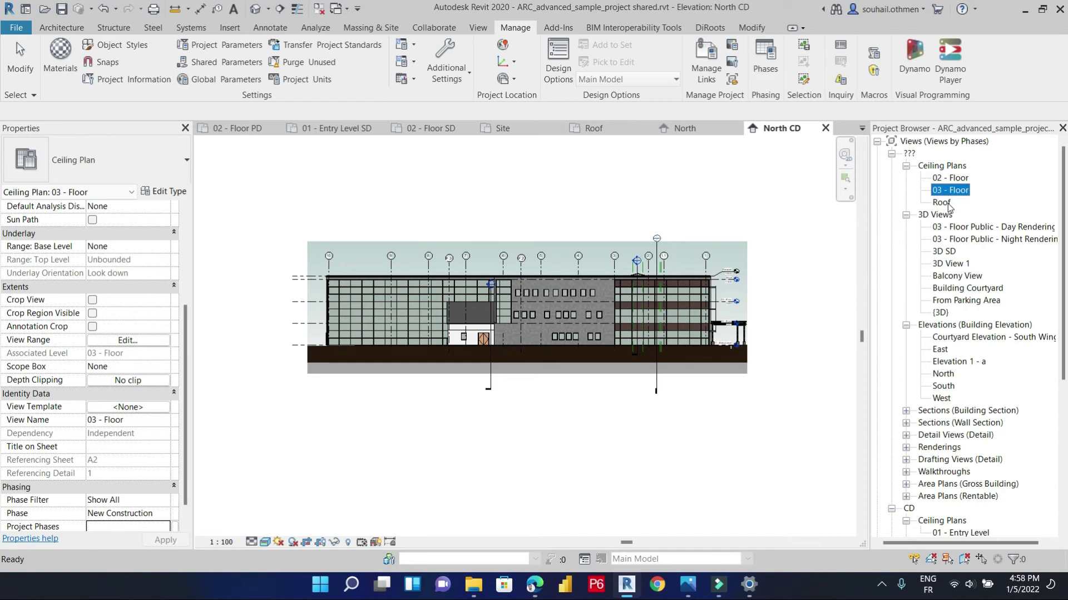
{"action": "left_click", "coordinate": [941, 202]}
{"action": "scroll", "coordinate": [917, 184], "scroll_direction": "down", "scroll_amount": 2}
{"action": "scroll", "coordinate": [900, 167], "scroll_direction": "up", "scroll_amount": 2}
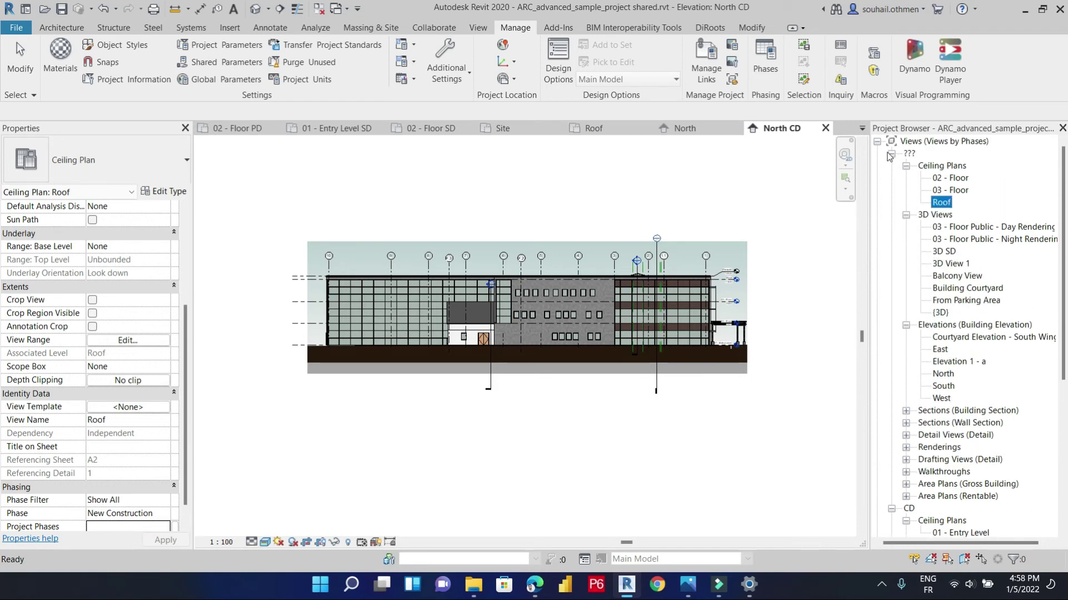
- Review which views are listed under the CD, DD, PD and SD phase groups, keeping the ??? group collapsed
{"action": "left_click", "coordinate": [890, 154]}
{"action": "left_click", "coordinate": [891, 165]}
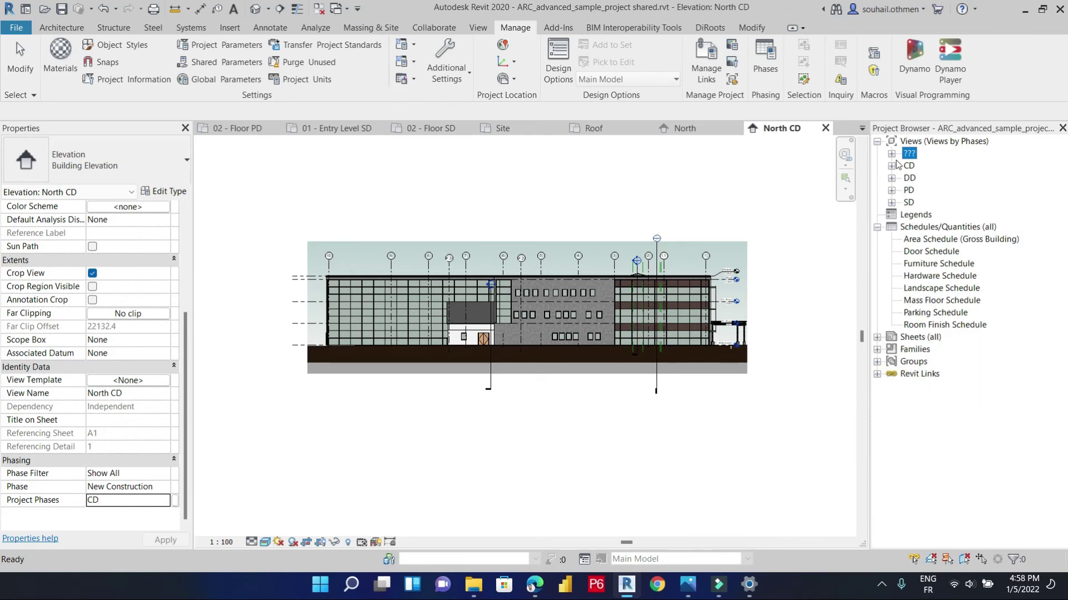
{"action": "double_click", "coordinate": [914, 154]}
{"action": "left_click", "coordinate": [891, 154]}
{"action": "left_click", "coordinate": [909, 178]}
{"action": "left_click", "coordinate": [908, 203]}
{"action": "left_click", "coordinate": [891, 202]}
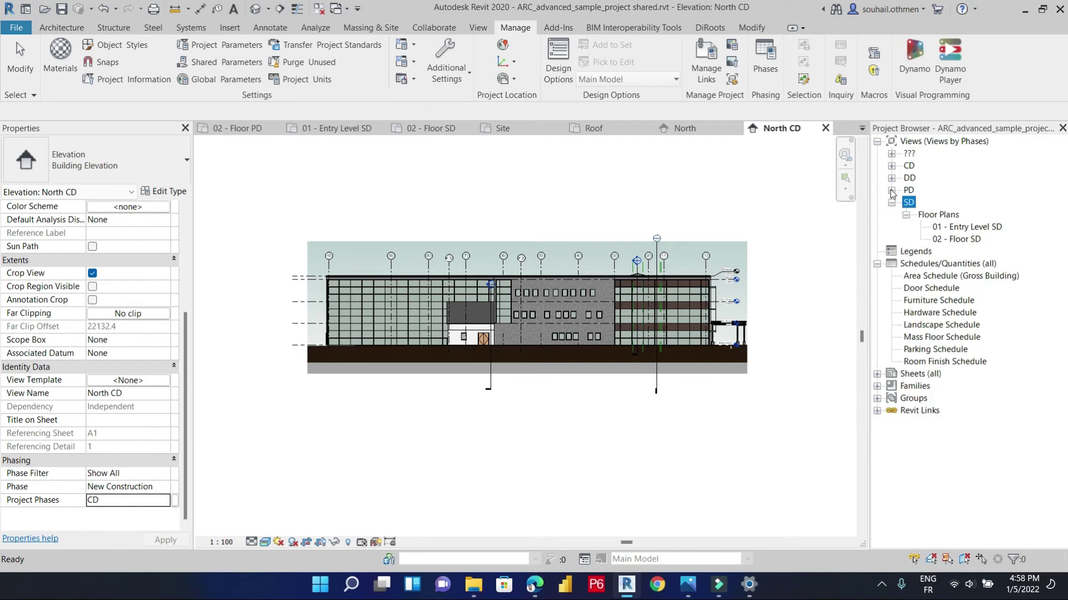
{"action": "left_click", "coordinate": [891, 191]}
{"action": "left_click", "coordinate": [891, 178]}
{"action": "left_click", "coordinate": [892, 166]}
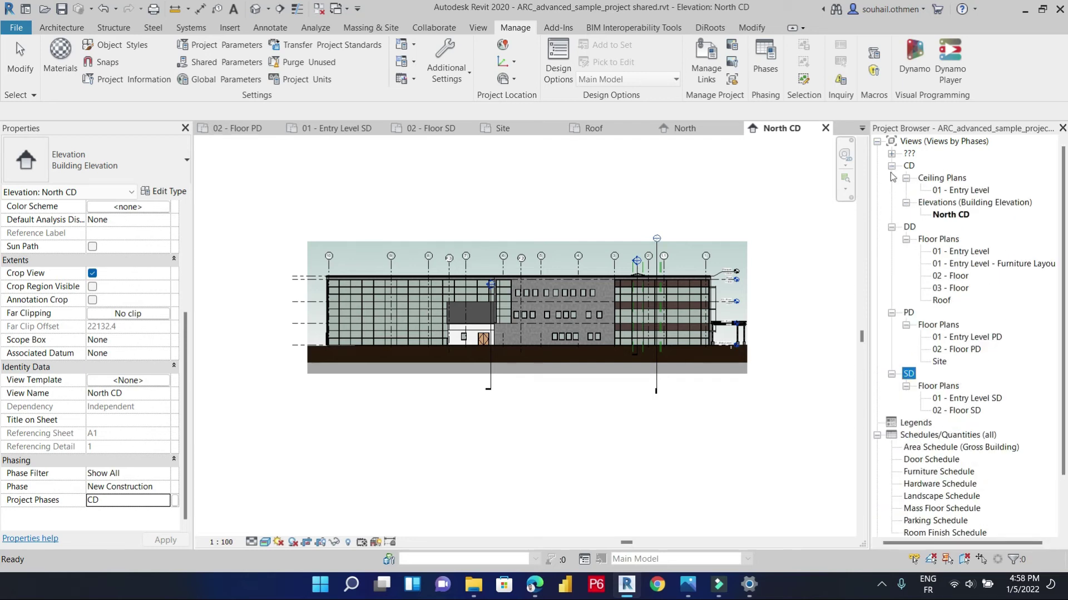
{"action": "scroll", "coordinate": [949, 287], "scroll_direction": "down", "scroll_amount": 1}
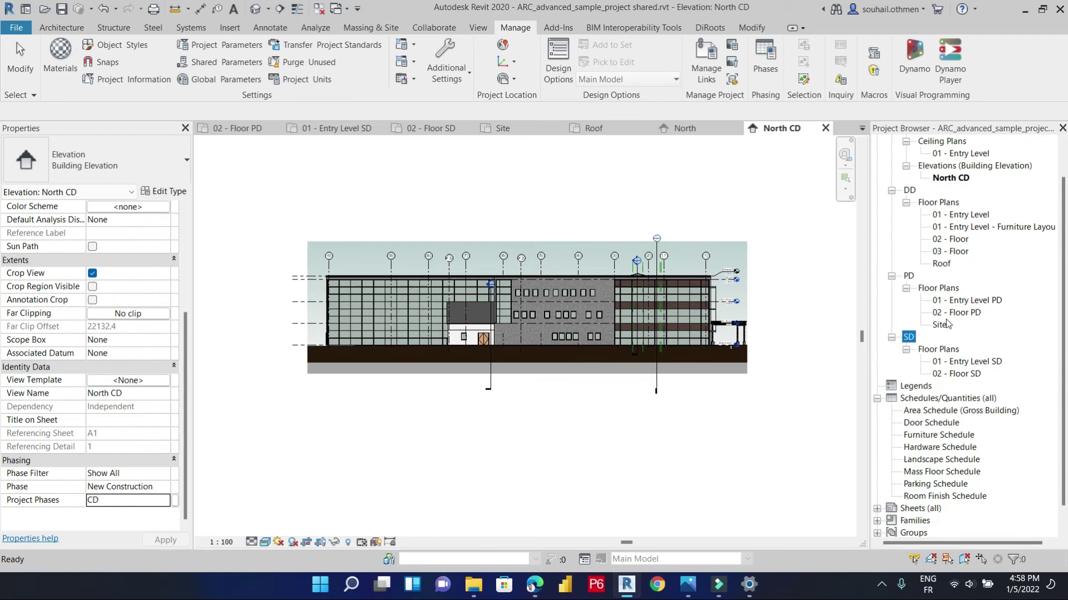
{"action": "scroll", "coordinate": [947, 323], "scroll_direction": "up", "scroll_amount": 1}
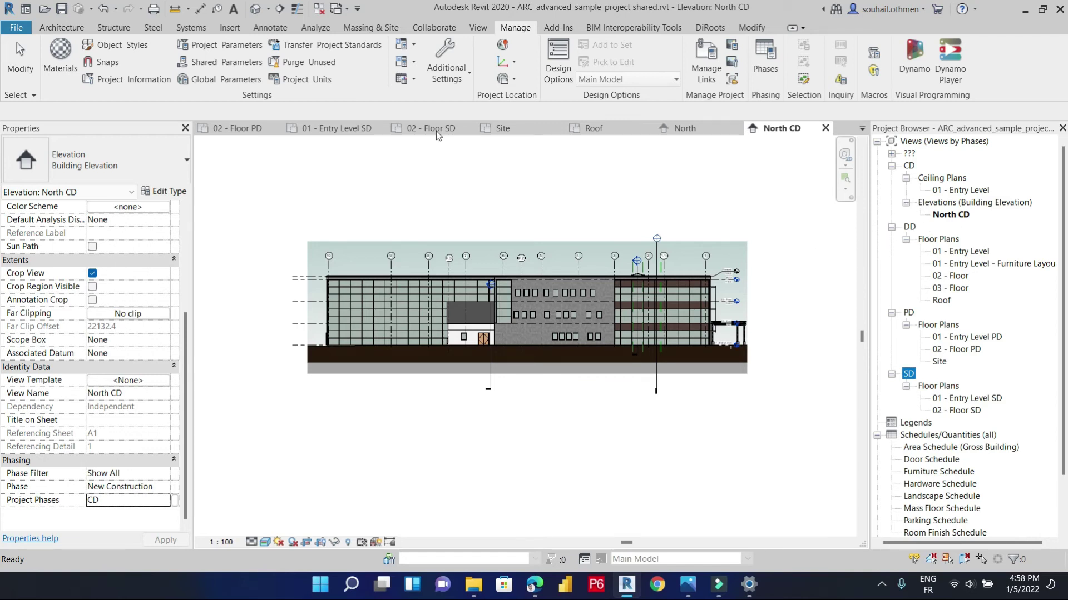
- Collapse the DD, PD and SD view groups, leaving only the CD group expanded
{"action": "left_click", "coordinate": [515, 34]}
{"action": "left_click", "coordinate": [891, 227]}
{"action": "left_click", "coordinate": [892, 239]}
{"action": "left_click", "coordinate": [891, 251]}
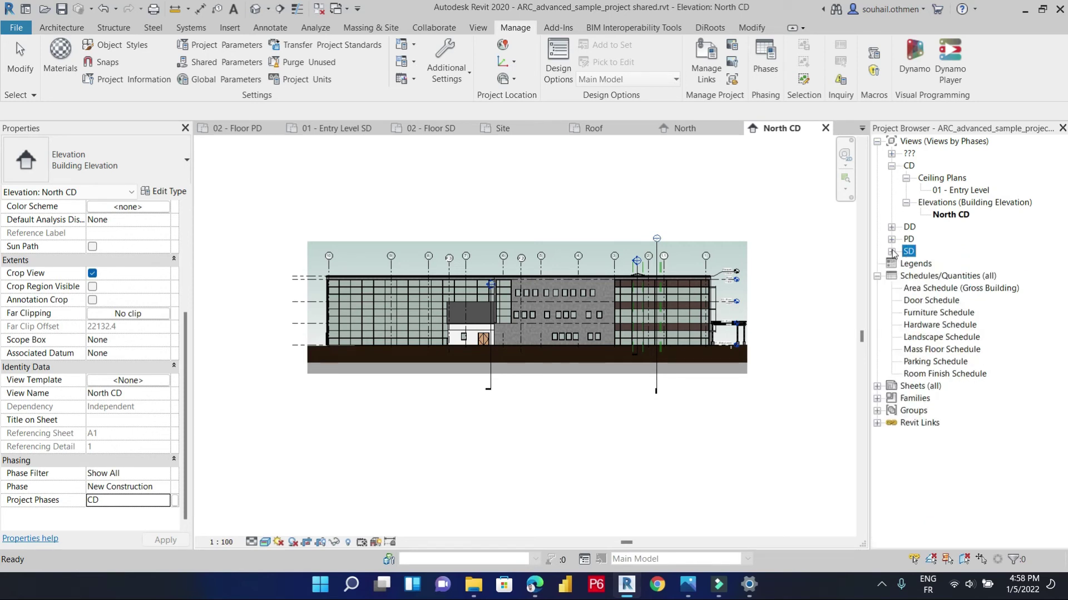
- Open the default 3D view and orient it to show the building's courtyard side from above
{"action": "left_click", "coordinate": [478, 27]}
{"action": "left_click", "coordinate": [408, 78]}
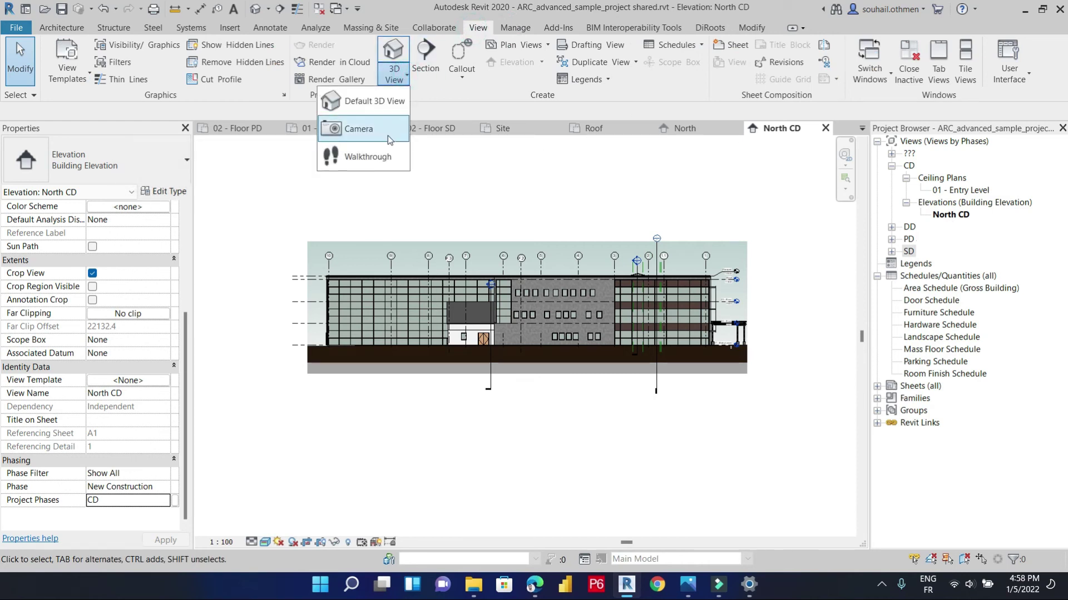
{"action": "left_click", "coordinate": [367, 101]}
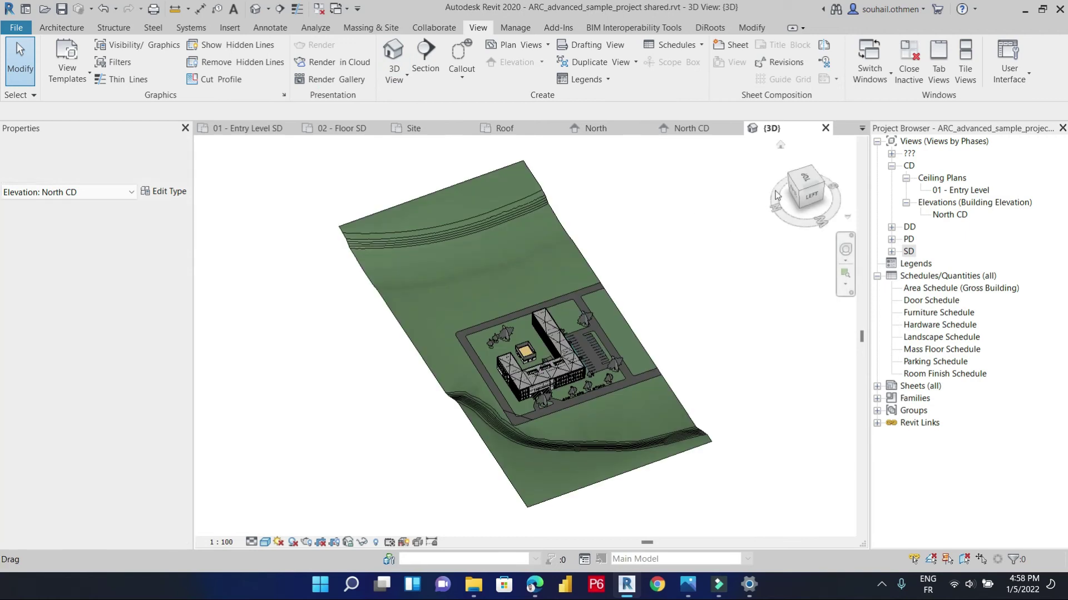
{"action": "middle_click_drag", "start_coordinate": [736, 298], "coordinate": [539, 340], "text": "shift"}
{"action": "scroll", "coordinate": [542, 353], "scroll_direction": "up", "scroll_amount": 6}
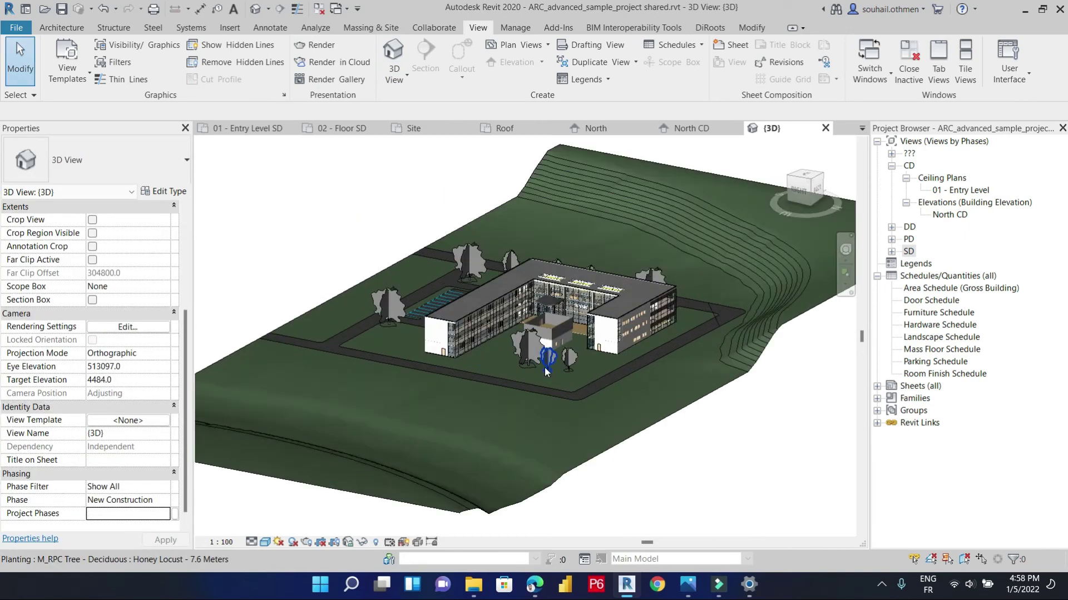
{"action": "scroll", "coordinate": [600, 456], "scroll_direction": "down", "scroll_amount": 3}
{"action": "middle_click_drag", "start_coordinate": [600, 456], "coordinate": [568, 508], "text": "shift"}
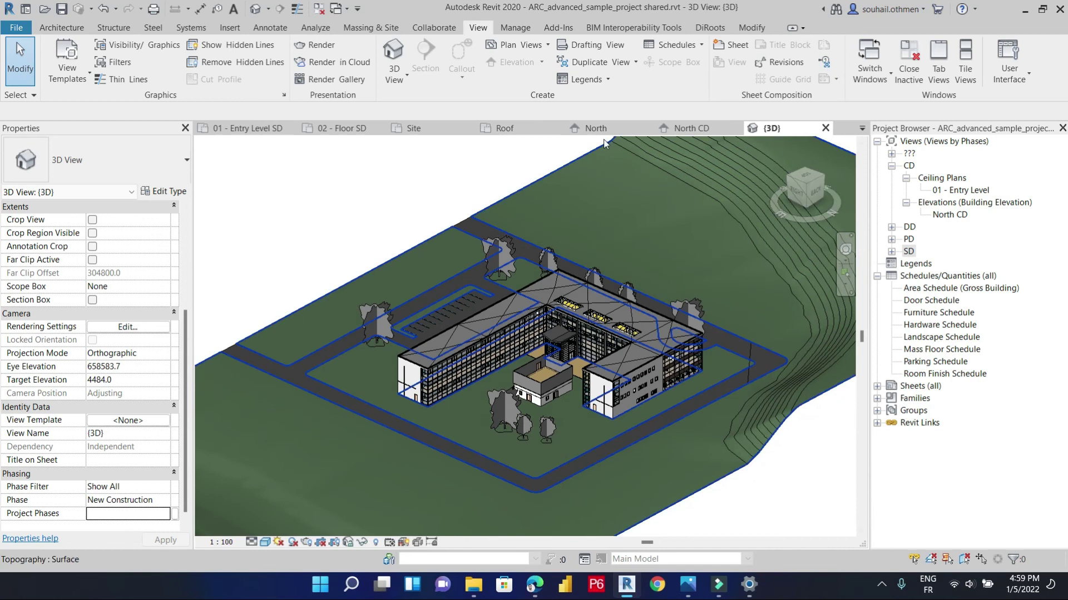
- Create a perspective camera view from the lawn beside the courtyard trees towards the nearest building wing, with the eye raised slightly
{"action": "left_click", "coordinate": [399, 78]}
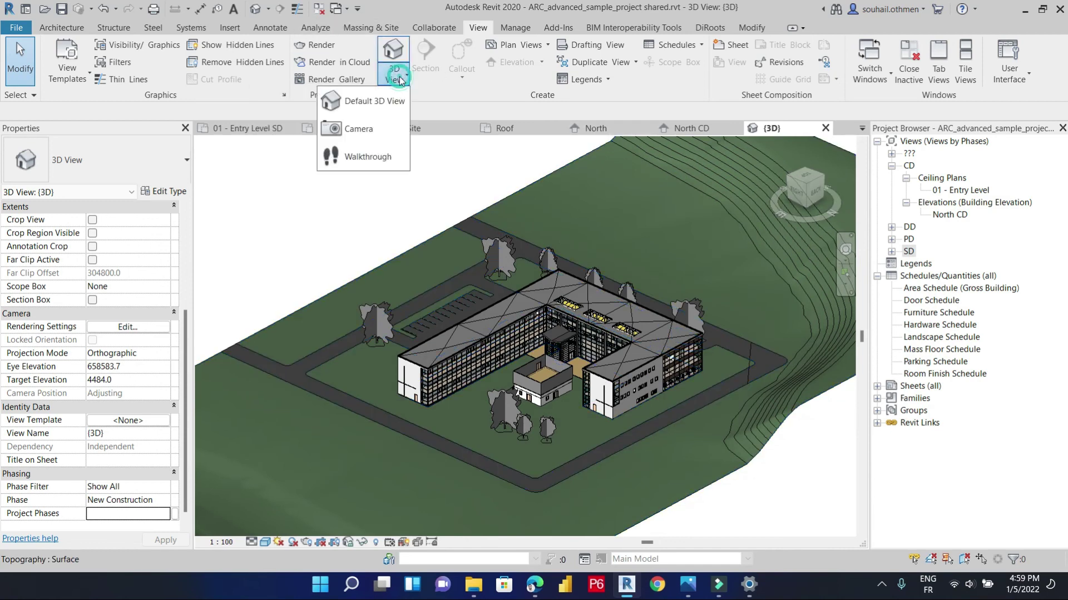
{"action": "left_click", "coordinate": [349, 127]}
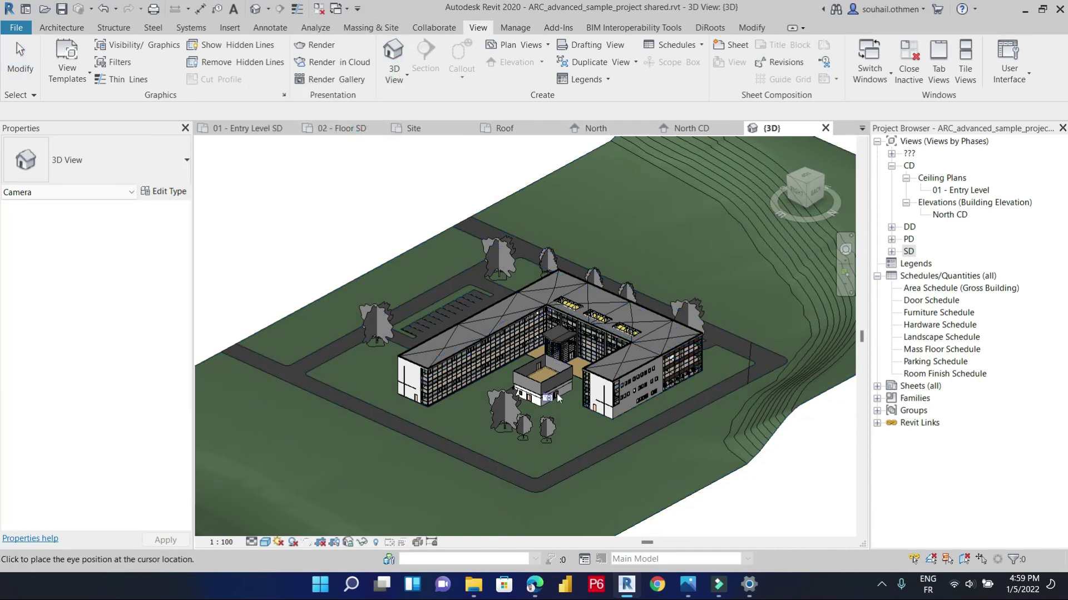
{"action": "left_click", "coordinate": [544, 455]}
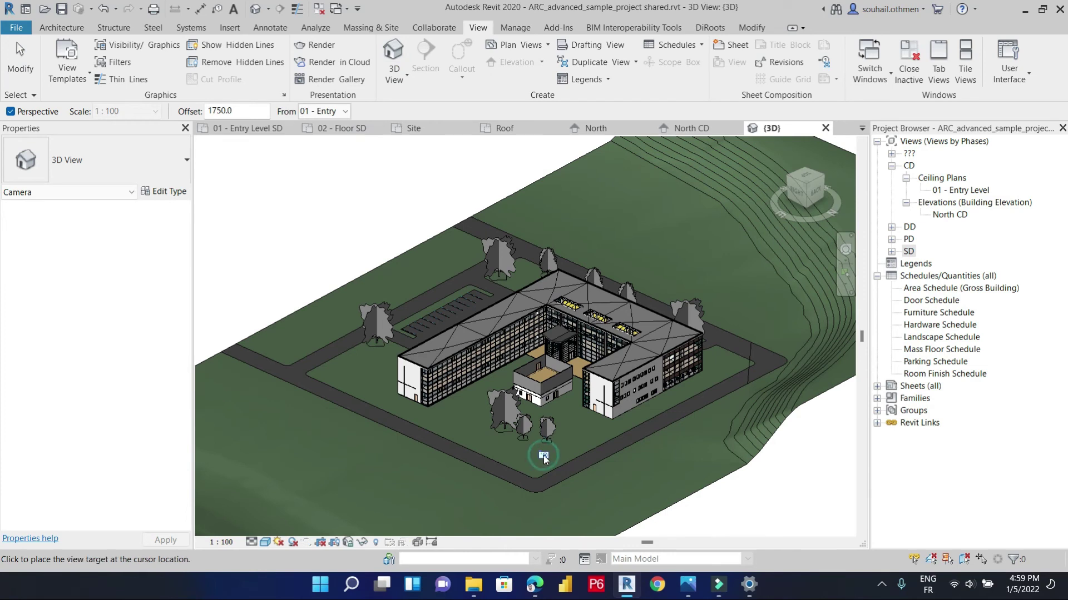
{"action": "left_click", "coordinate": [668, 325]}
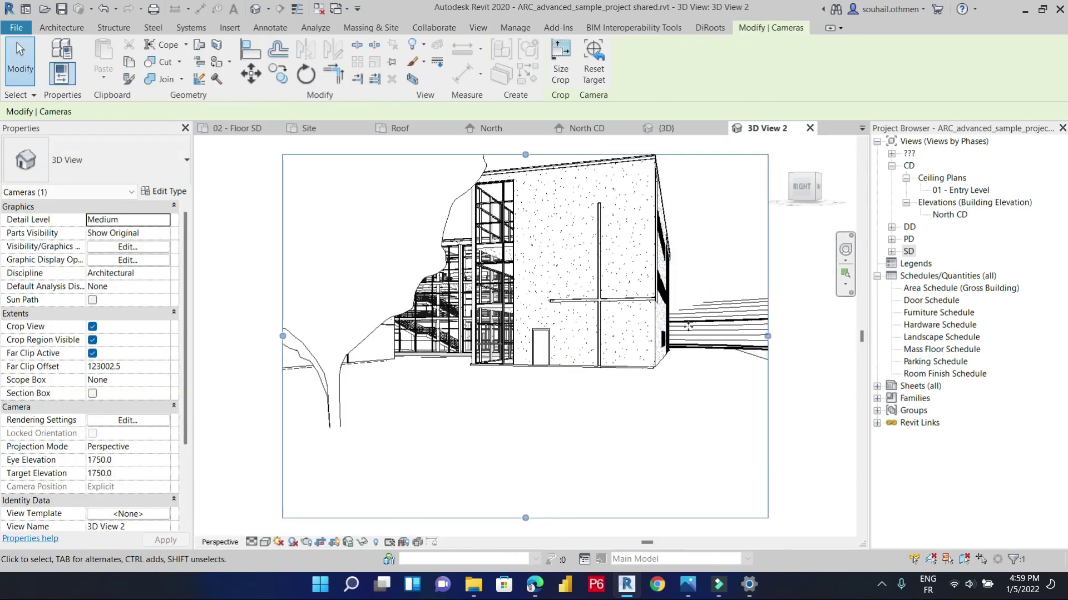
{"action": "left_click", "coordinate": [600, 431]}
{"action": "middle_click_drag", "start_coordinate": [599, 431], "coordinate": [535, 417], "text": "shift"}
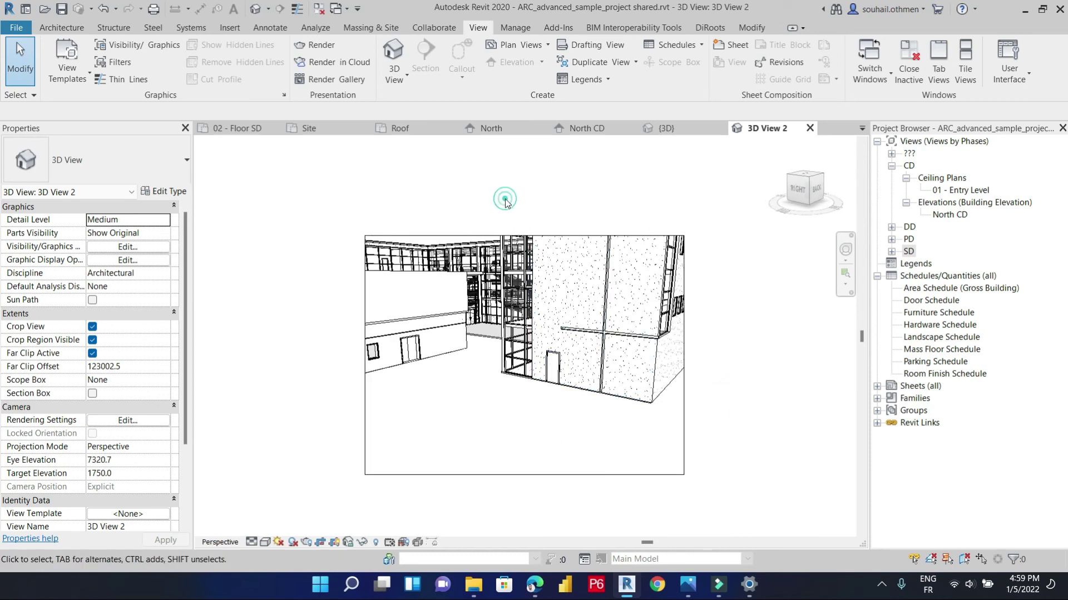
- Set the new camera view's visual style to Realistic and its detail level to Fine
{"action": "scroll", "coordinate": [133, 456], "scroll_direction": "down", "scroll_amount": 3}
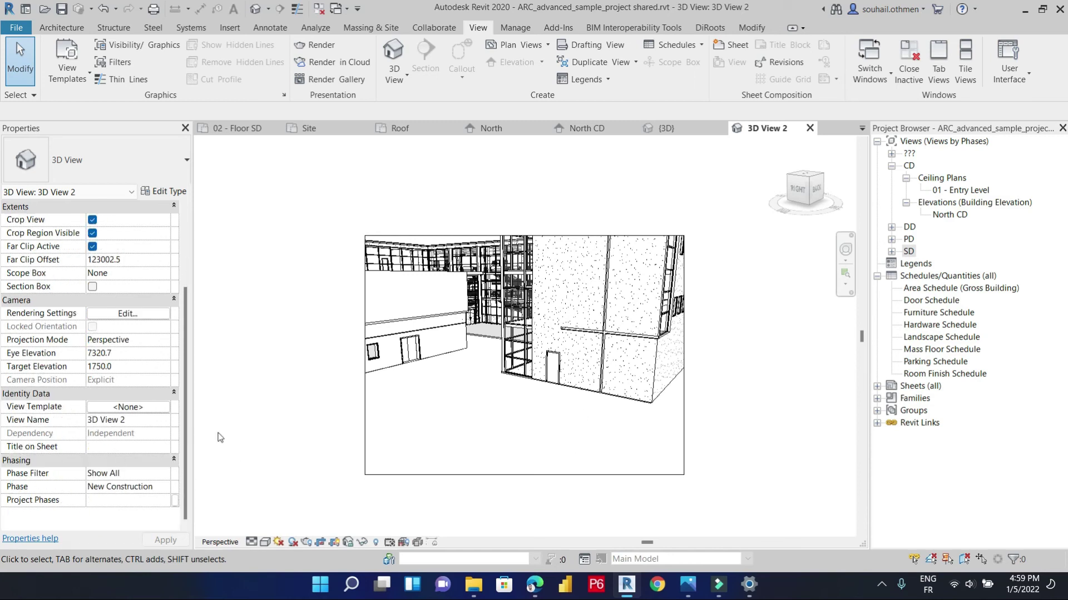
{"action": "left_click", "coordinate": [265, 542]}
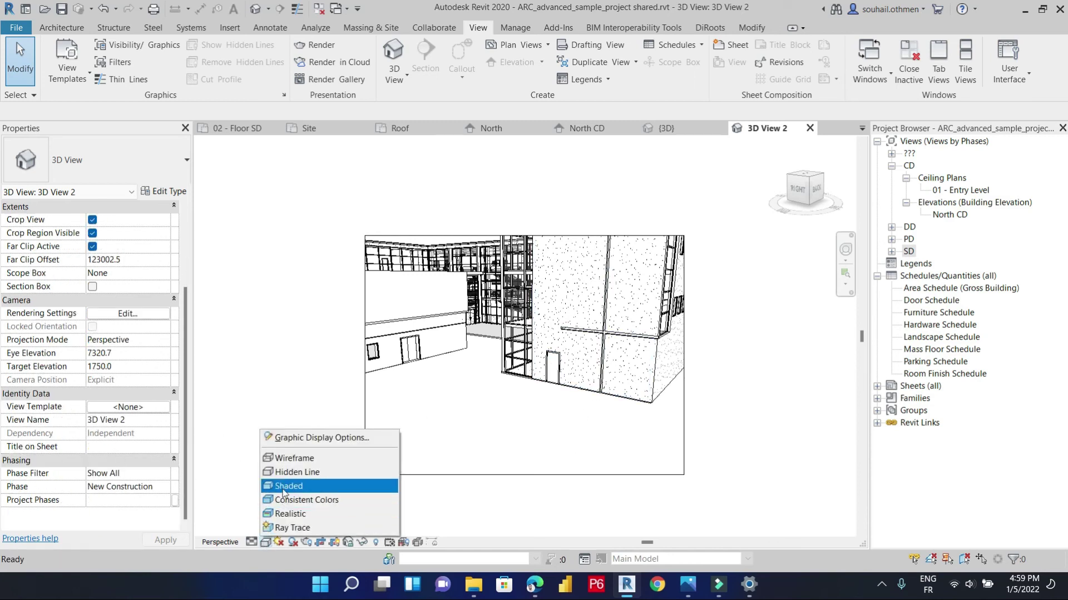
{"action": "left_click", "coordinate": [286, 512]}
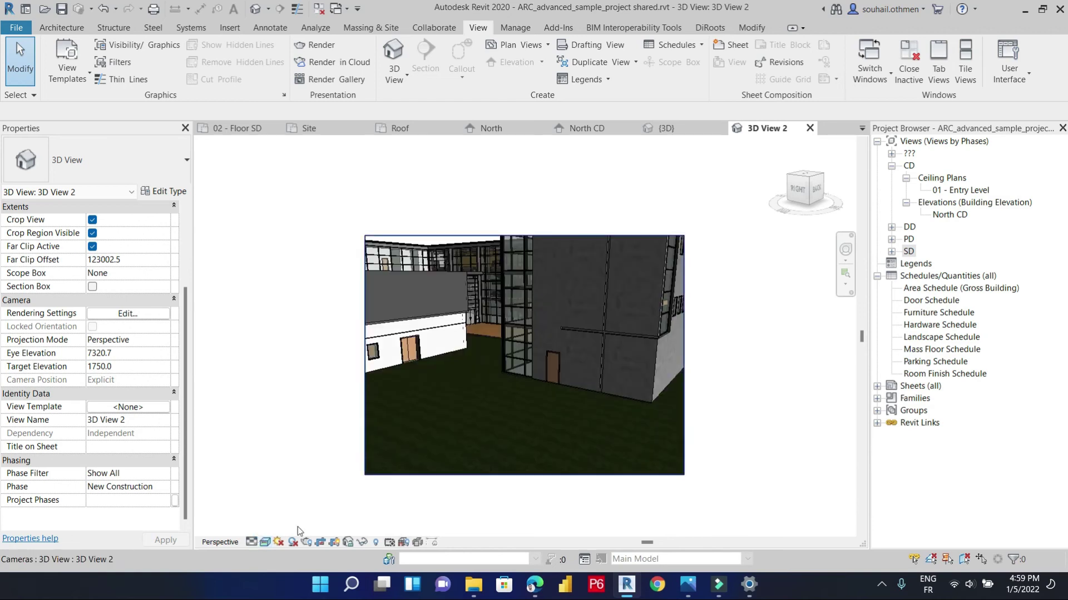
{"action": "left_click", "coordinate": [252, 542]}
{"action": "left_click", "coordinate": [266, 534]}
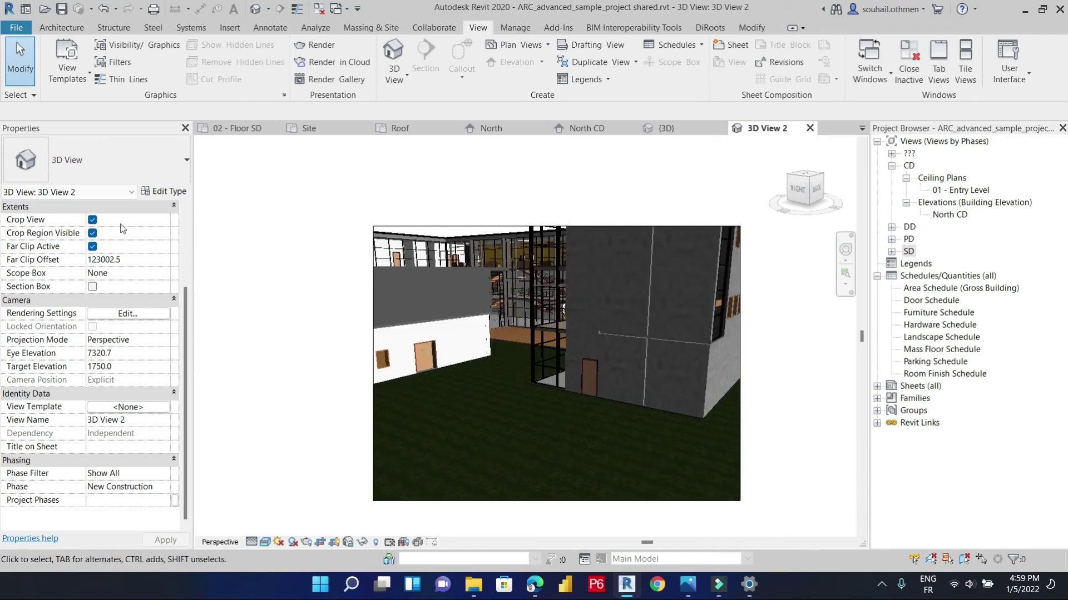
- Turn off Crop View, Crop Region Visible and Far Clip Active for the camera view and pull the camera back from the building
{"action": "left_click", "coordinate": [92, 220]}
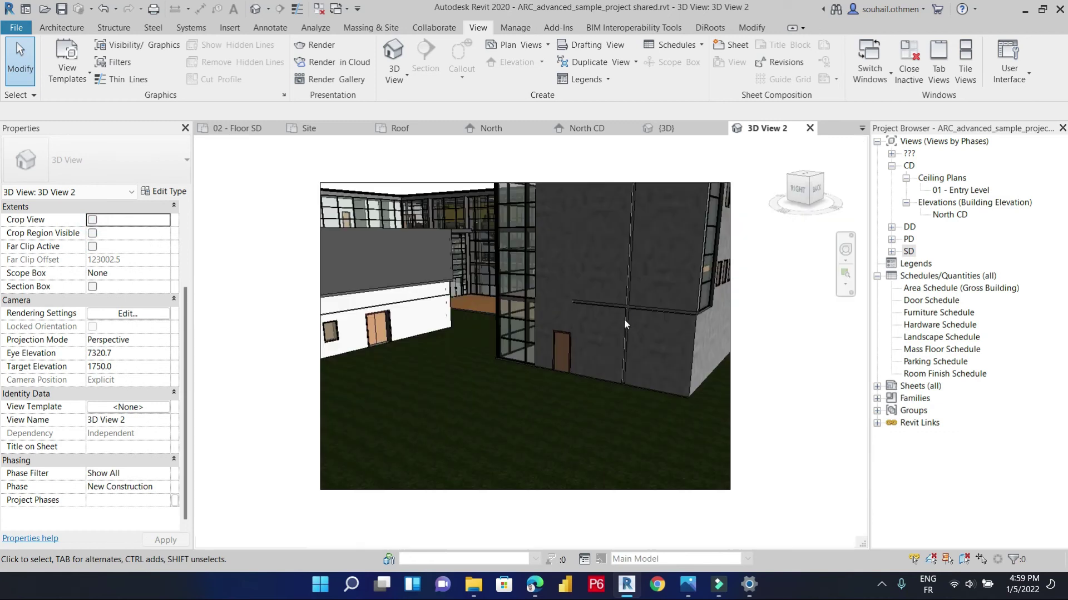
{"action": "scroll", "coordinate": [668, 356], "scroll_direction": "up", "scroll_amount": 3}
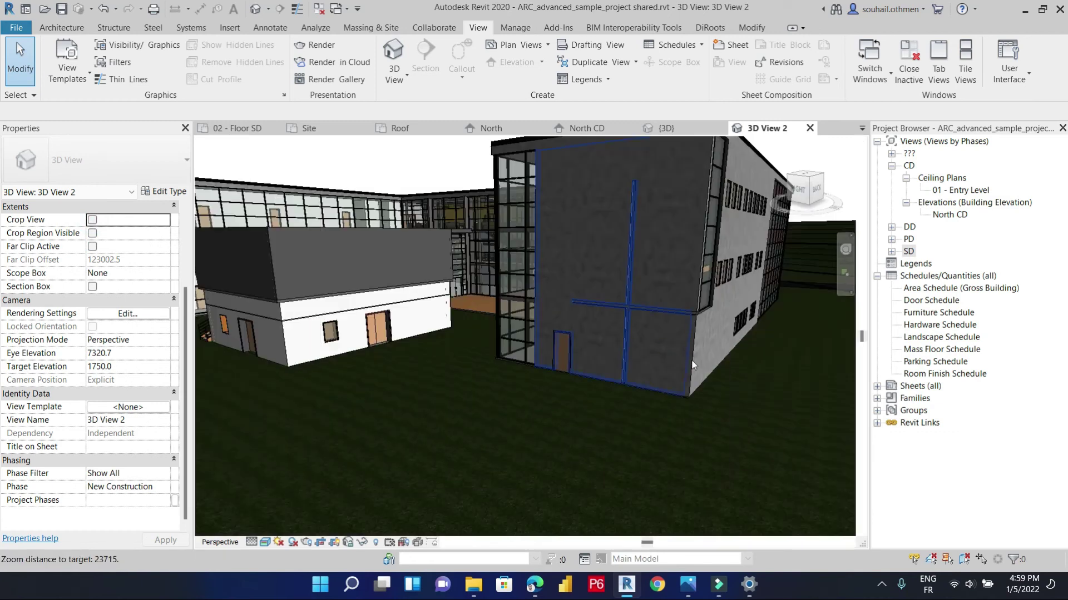
{"action": "scroll", "coordinate": [567, 423], "scroll_direction": "down", "scroll_amount": 1}
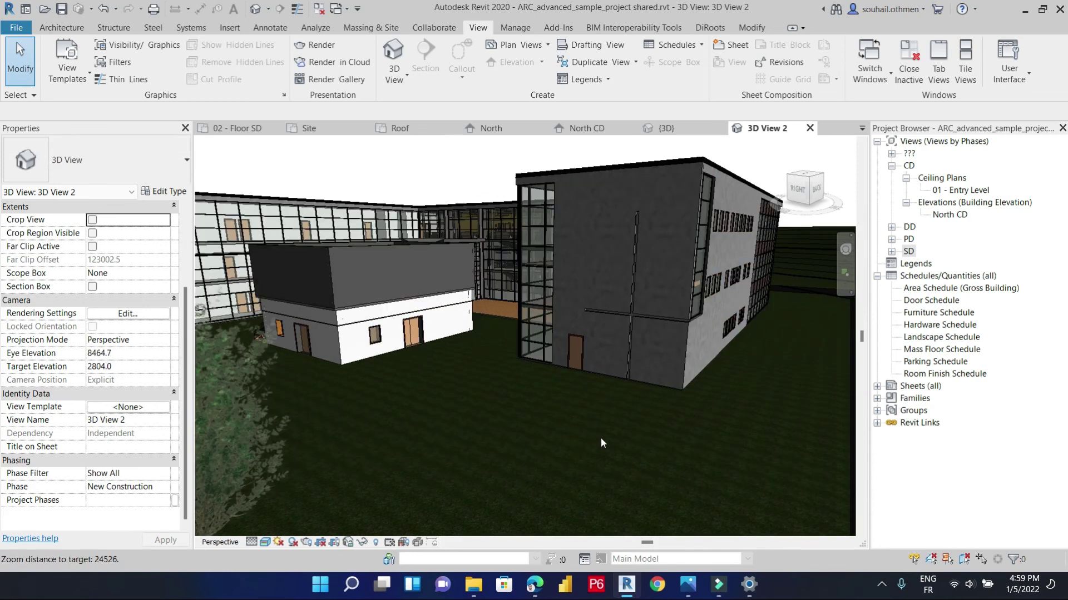
{"action": "scroll", "coordinate": [572, 429], "scroll_direction": "down", "scroll_amount": 2}
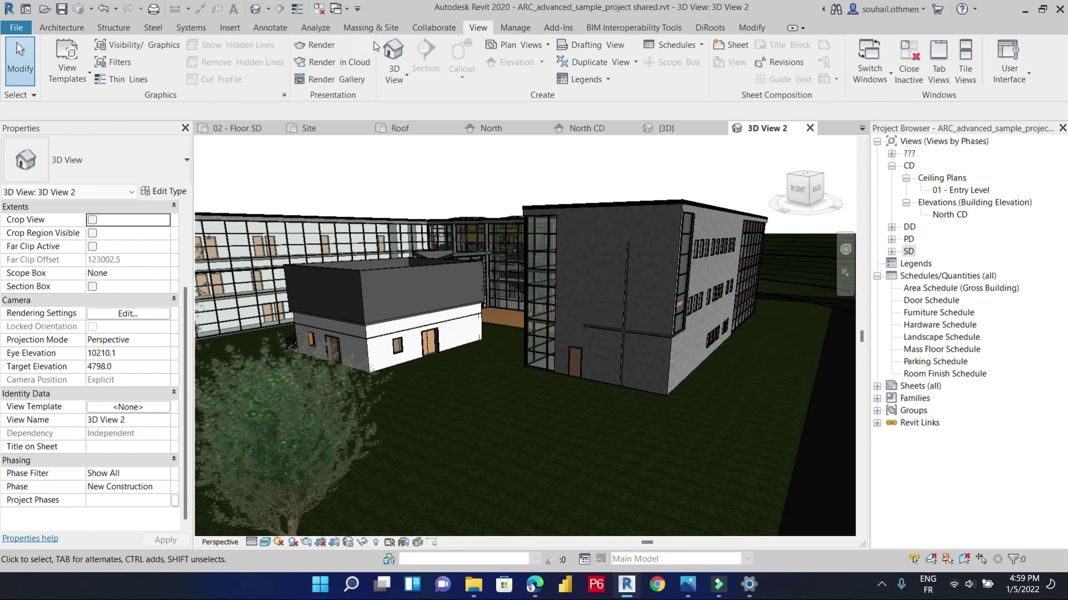
- Render the camera view at Draft quality and save the image to the project as 3D Rendered View CD
{"action": "left_click", "coordinate": [327, 45]}
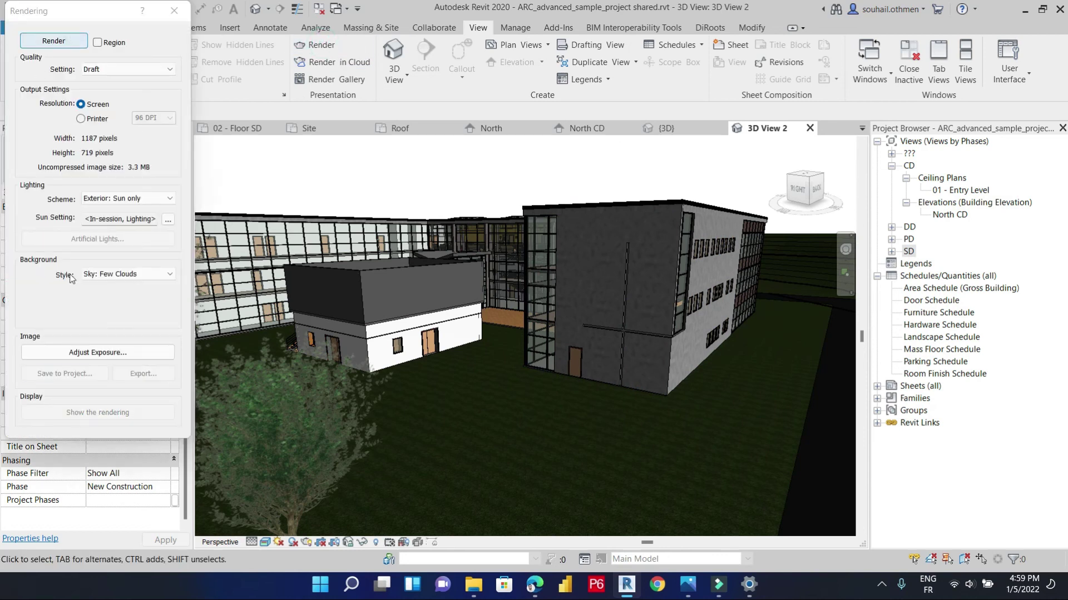
{"action": "left_click", "coordinate": [53, 41]}
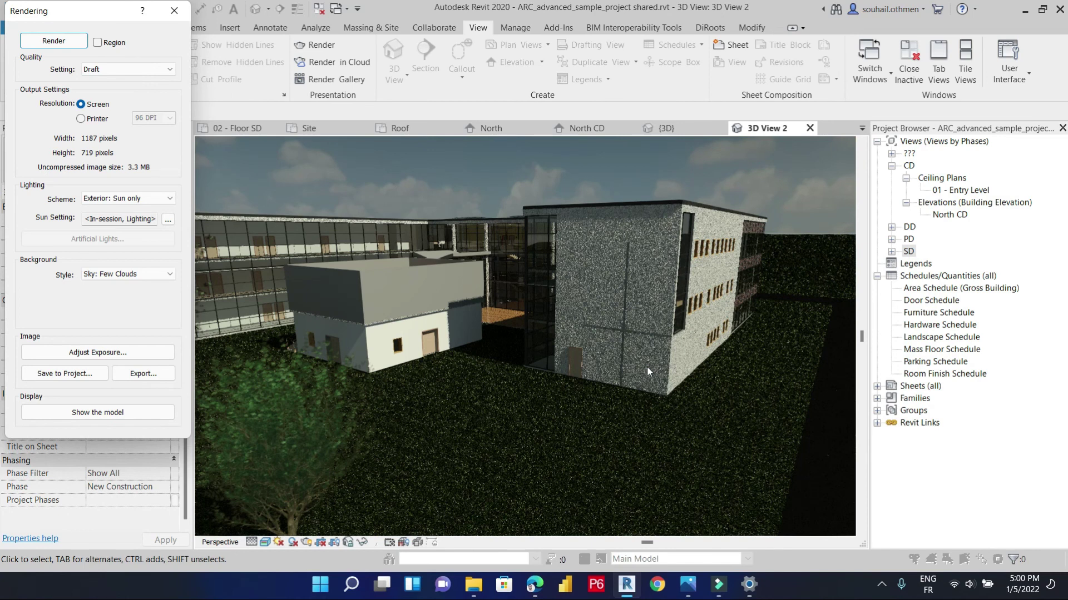
{"action": "left_click", "coordinate": [89, 373]}
{"action": "left_click", "coordinate": [545, 288]}
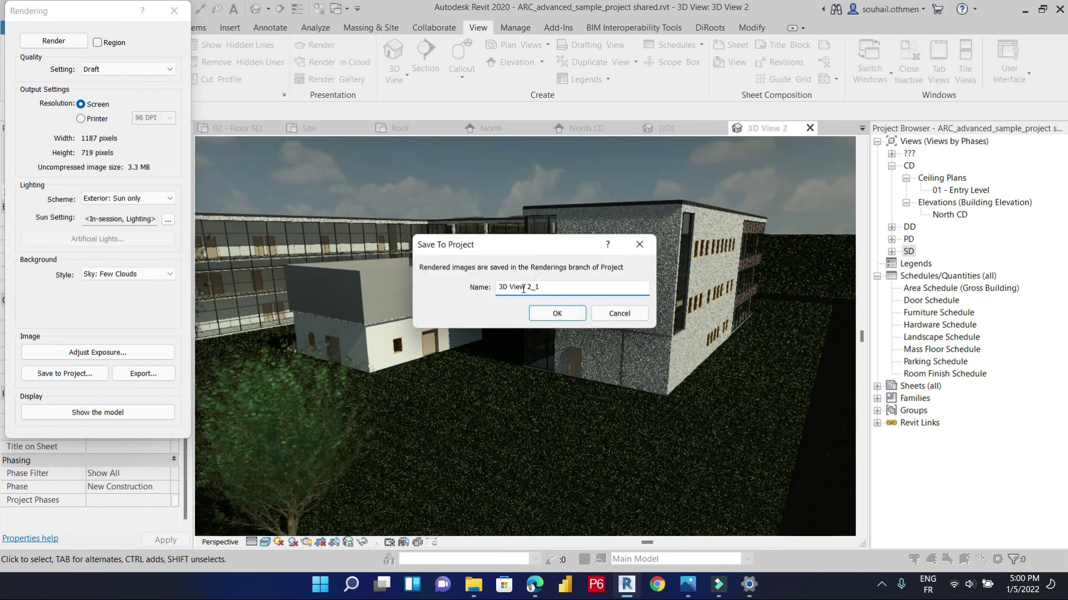
{"action": "left_click_drag", "start_coordinate": [515, 287], "coordinate": [618, 292]}
{"action": "type", "text": "Rendered"}
{"action": "left_click", "coordinate": [556, 313]}
{"action": "left_click", "coordinate": [174, 10]}
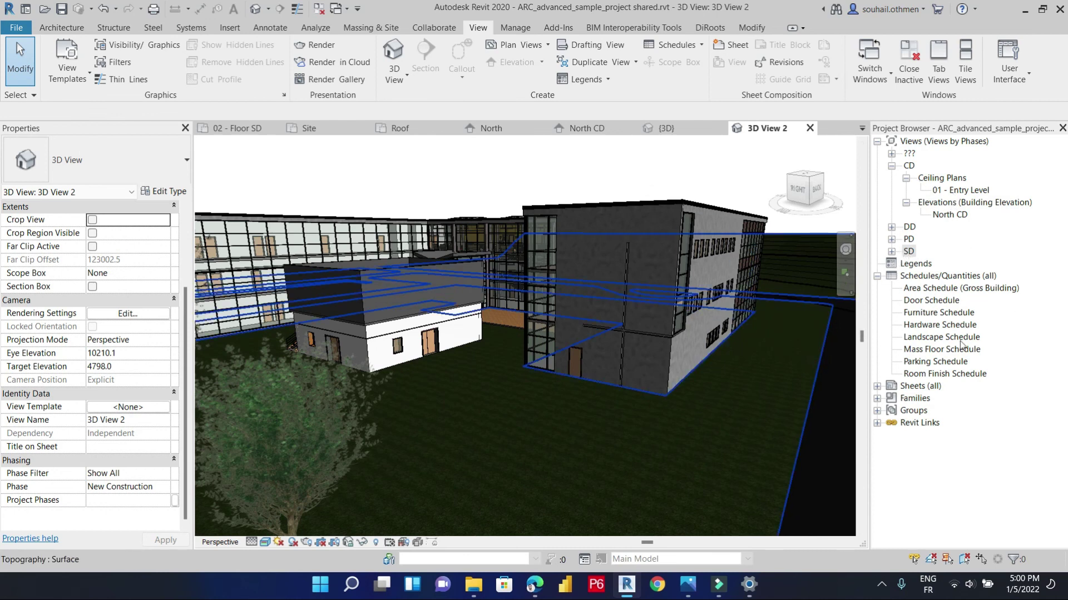
- Open the 3D Rendered View CD rendering from the ??? group
{"action": "left_click", "coordinate": [892, 154]}
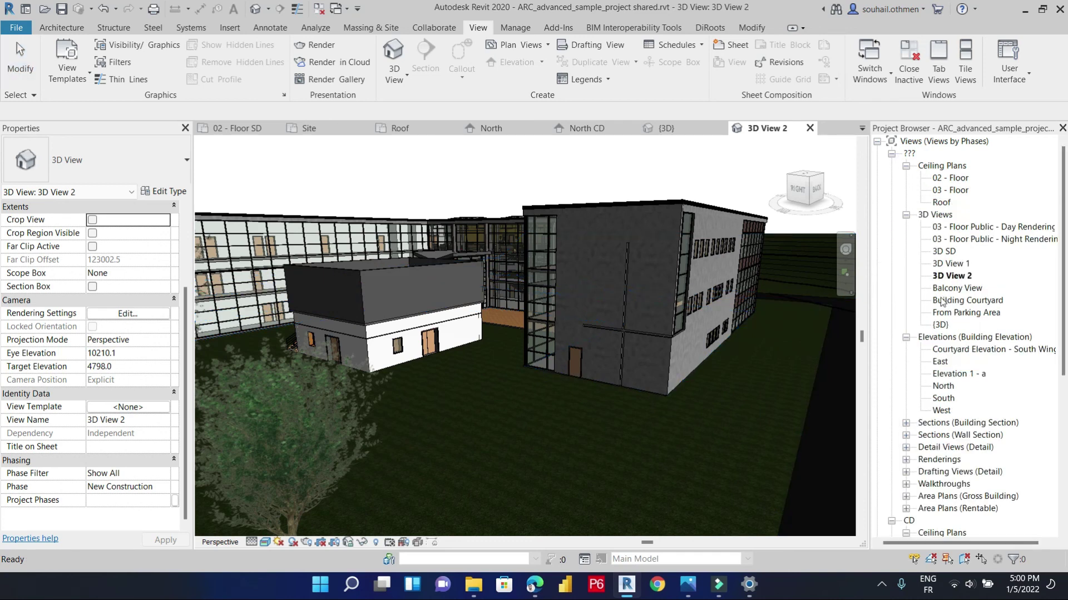
{"action": "scroll", "coordinate": [945, 404], "scroll_direction": "down", "scroll_amount": 2}
{"action": "left_click", "coordinate": [906, 398]}
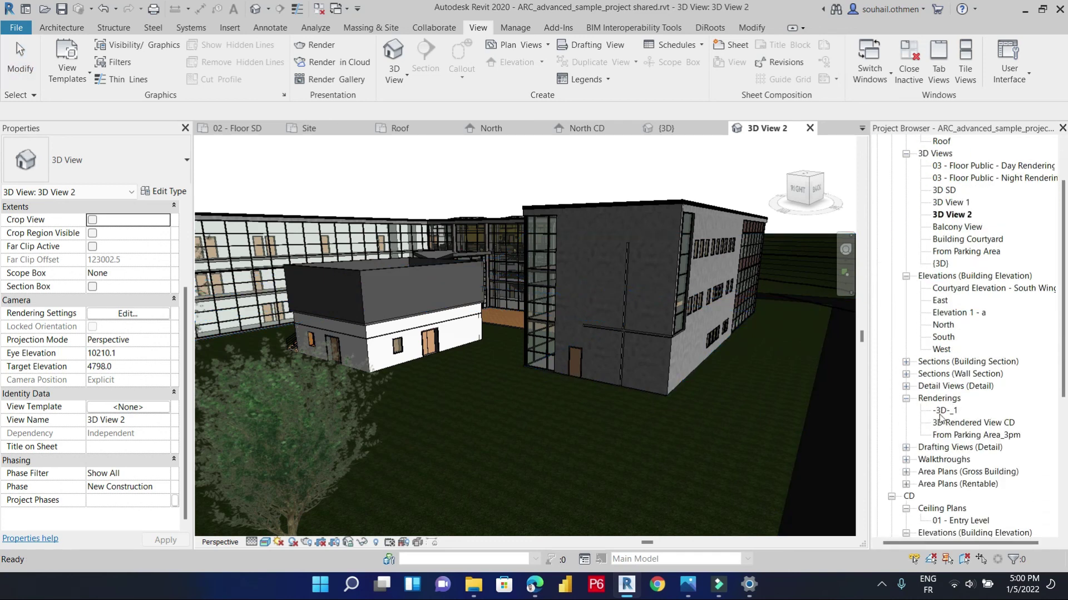
{"action": "left_click", "coordinate": [943, 410]}
{"action": "left_click", "coordinate": [953, 424]}
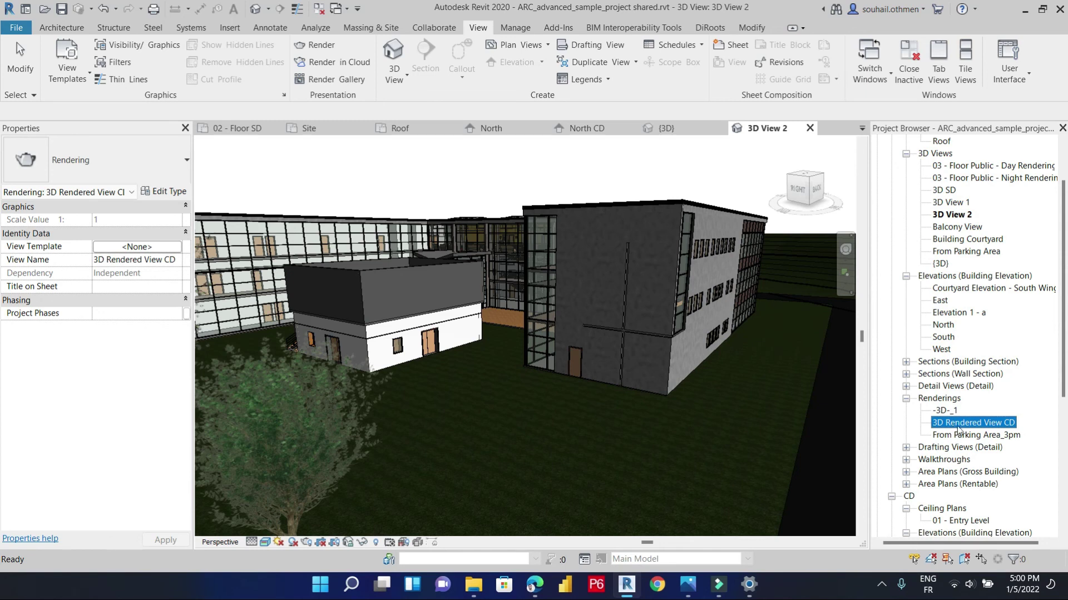
{"action": "double_click", "coordinate": [958, 423]}
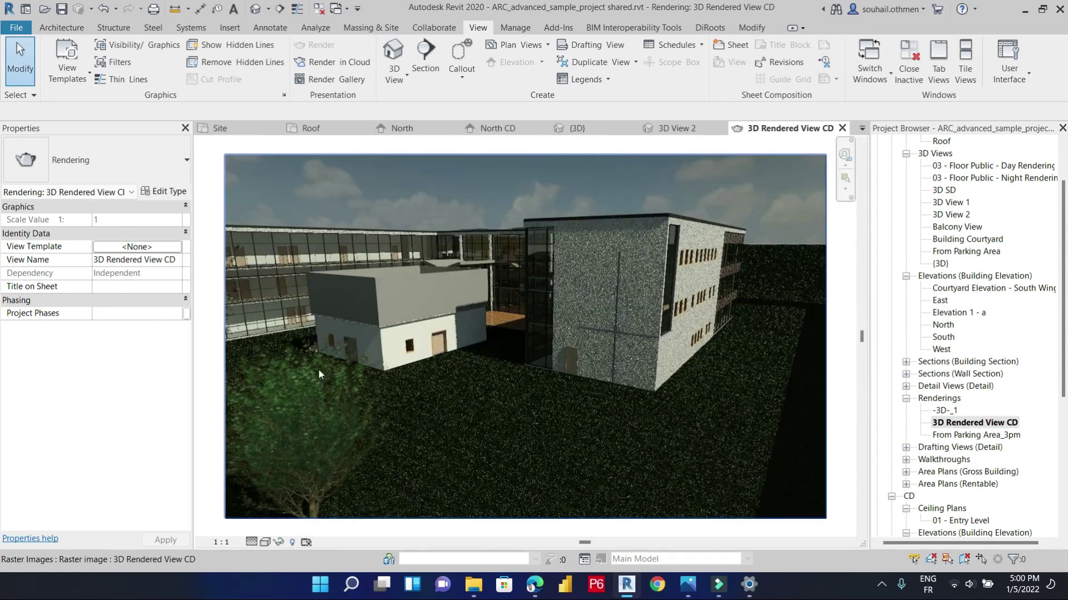
- Assign the 3D Rendered View CD rendering to the CD project phase and collapse the ??? group
{"action": "left_click", "coordinate": [172, 313]}
{"action": "left_click", "coordinate": [175, 313]}
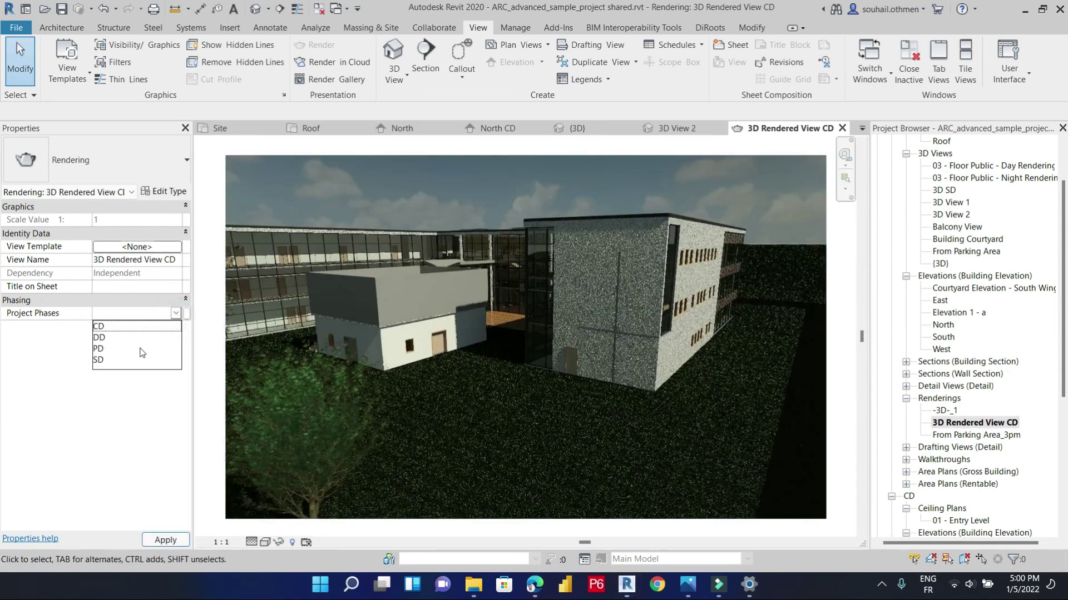
{"action": "left_click", "coordinate": [98, 327]}
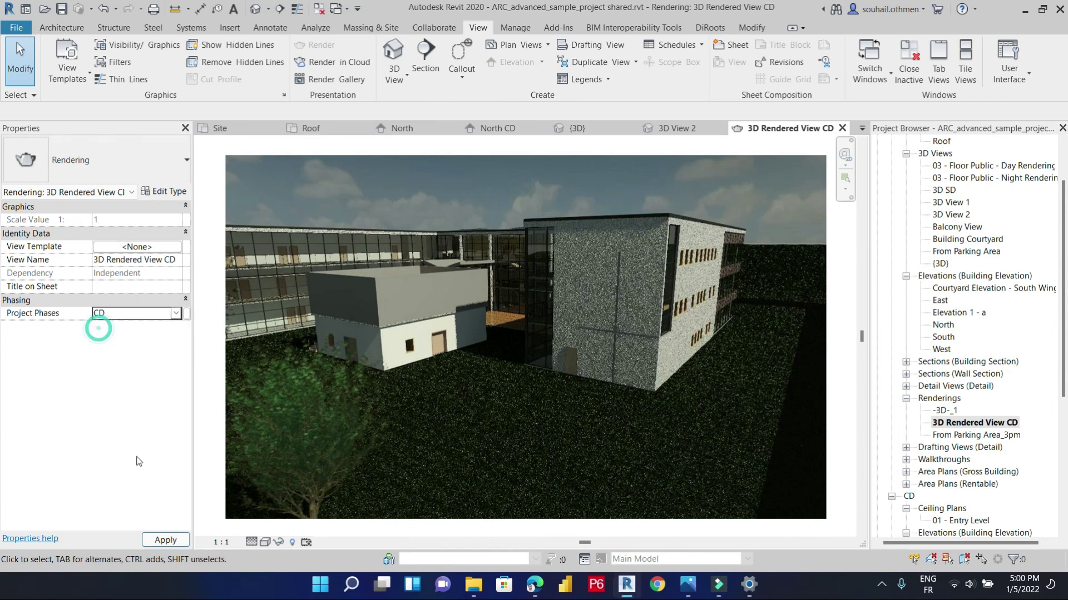
{"action": "left_click", "coordinate": [165, 540]}
{"action": "scroll", "coordinate": [890, 156], "scroll_direction": "up", "scroll_amount": 5}
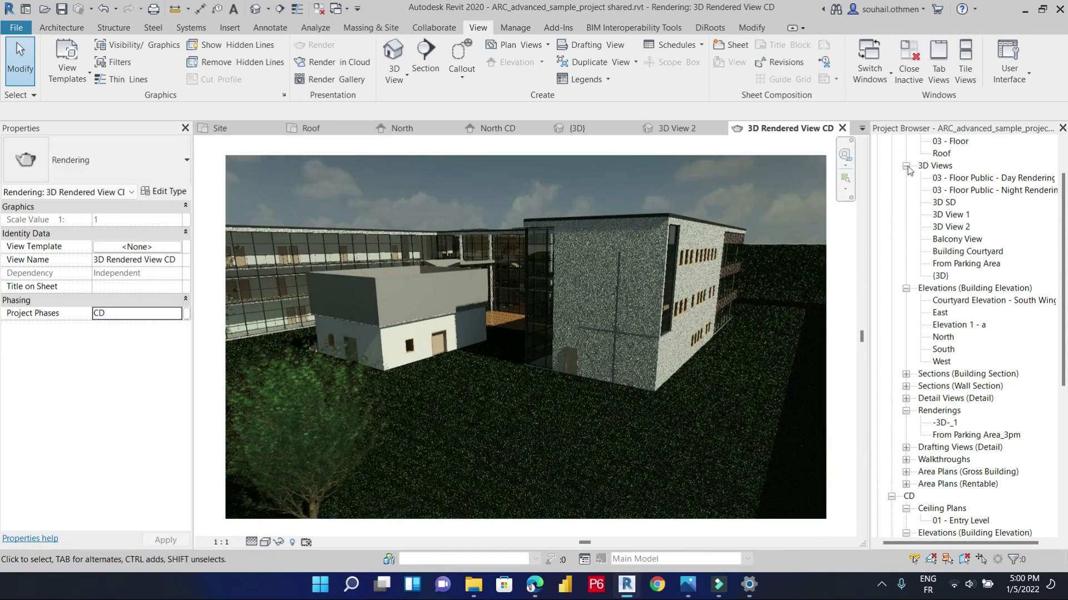
{"action": "left_click", "coordinate": [891, 153]}
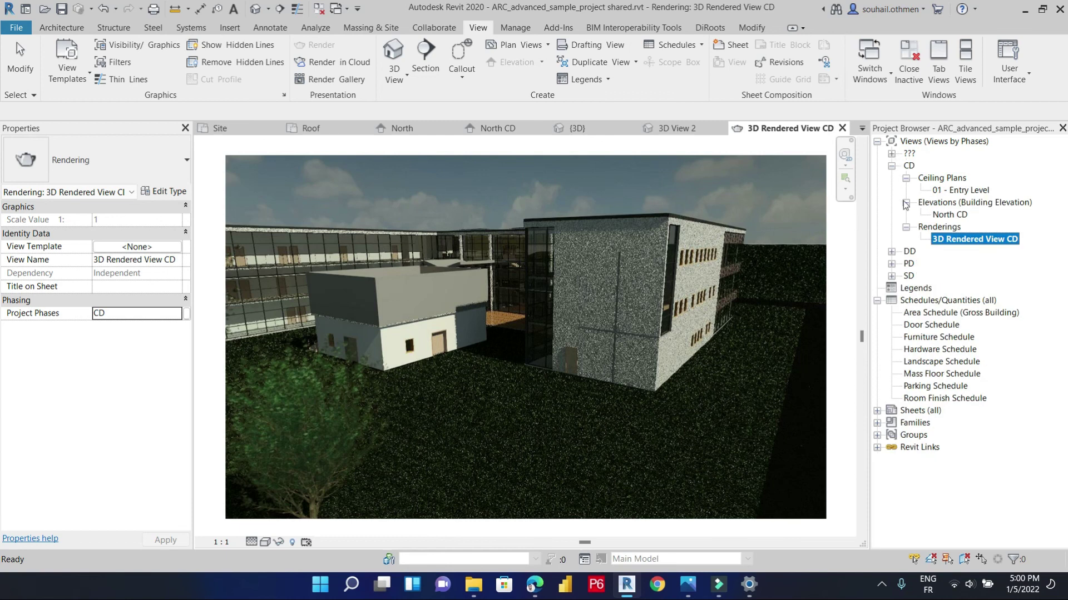
- Collapse the CD group and close all open views except the 01 - Entry Level SD floor plan
{"action": "left_click", "coordinate": [892, 166]}
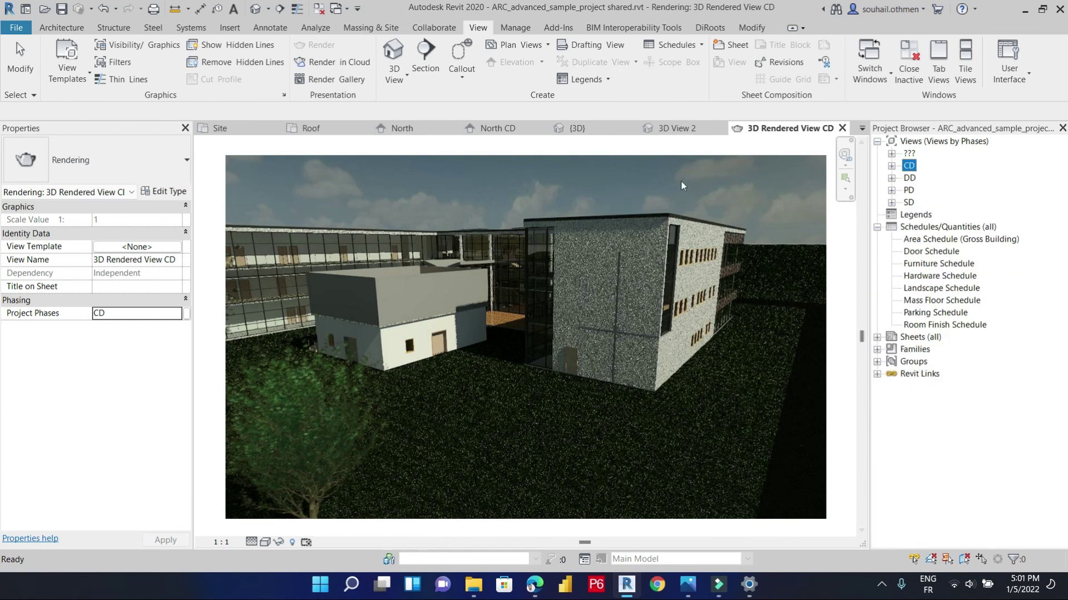
{"action": "left_click", "coordinate": [720, 128]}
{"action": "left_click", "coordinate": [631, 128]}
{"action": "left_click", "coordinate": [631, 128]}
{"action": "left_click", "coordinate": [646, 128]}
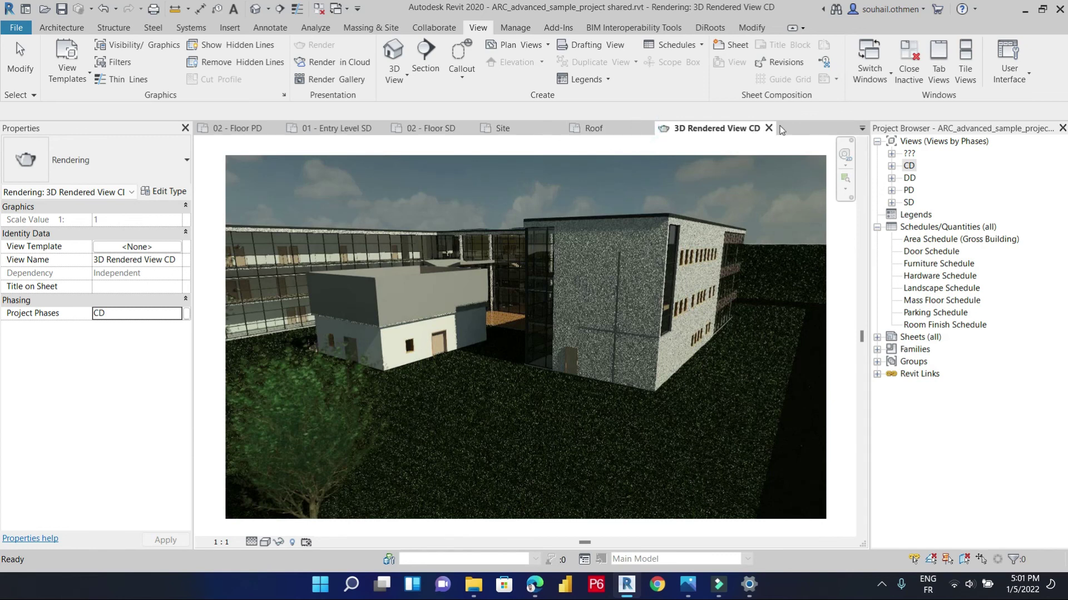
{"action": "left_click", "coordinate": [768, 128]}
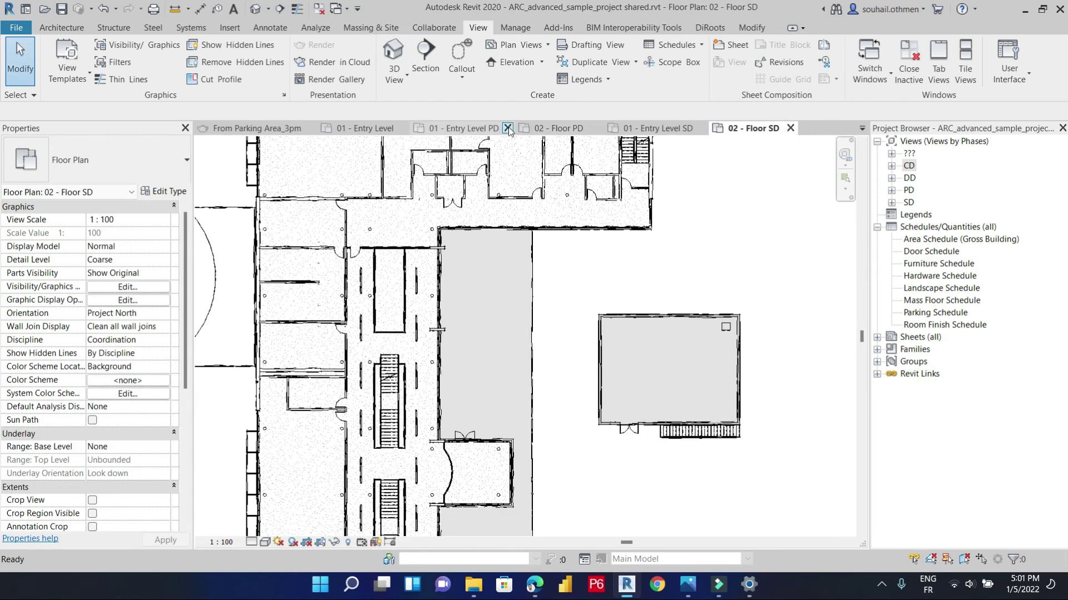
{"action": "left_click", "coordinate": [508, 129]}
{"action": "left_click", "coordinate": [508, 129]}
{"action": "left_click", "coordinate": [332, 9]}
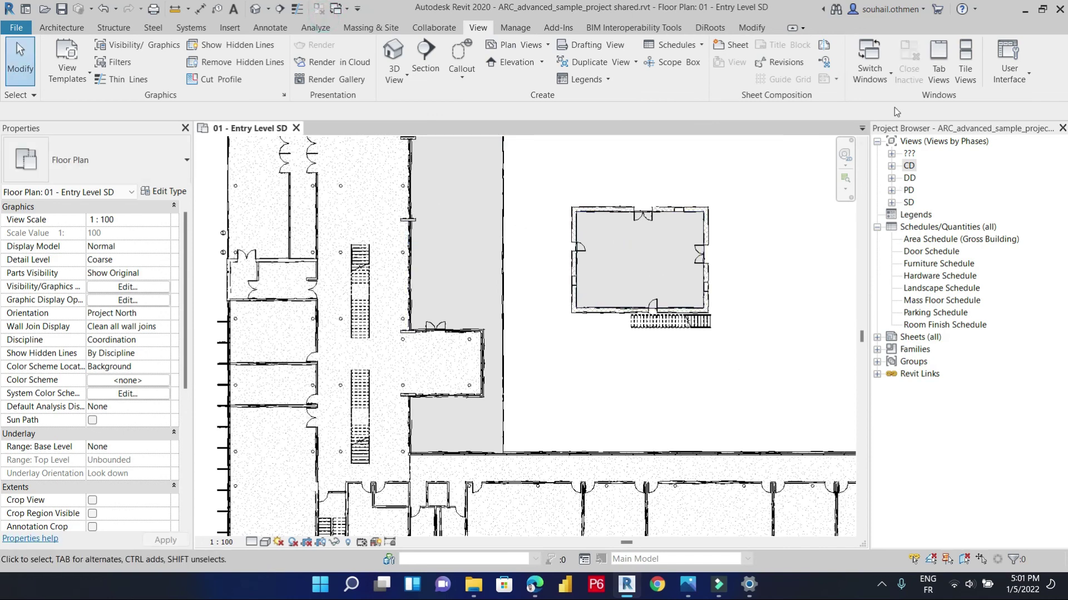
- Expand the CD group and open its 3D Rendered View CD rendering, 01 - Entry Level ceiling plan and North CD elevation for review
{"action": "left_click", "coordinate": [891, 166]}
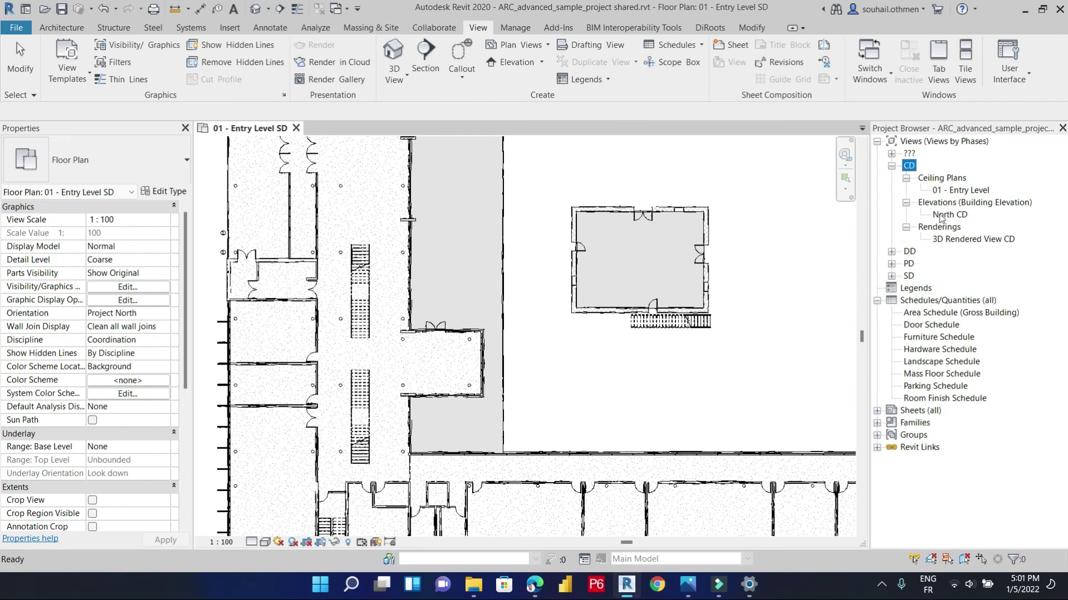
{"action": "double_click", "coordinate": [954, 239]}
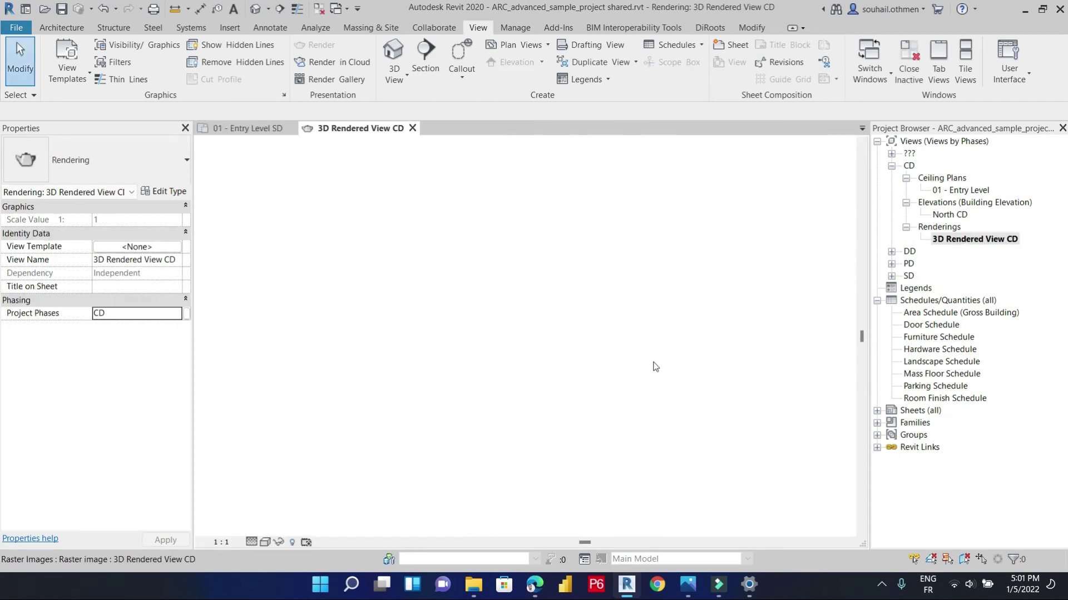
{"action": "double_click", "coordinate": [955, 190]}
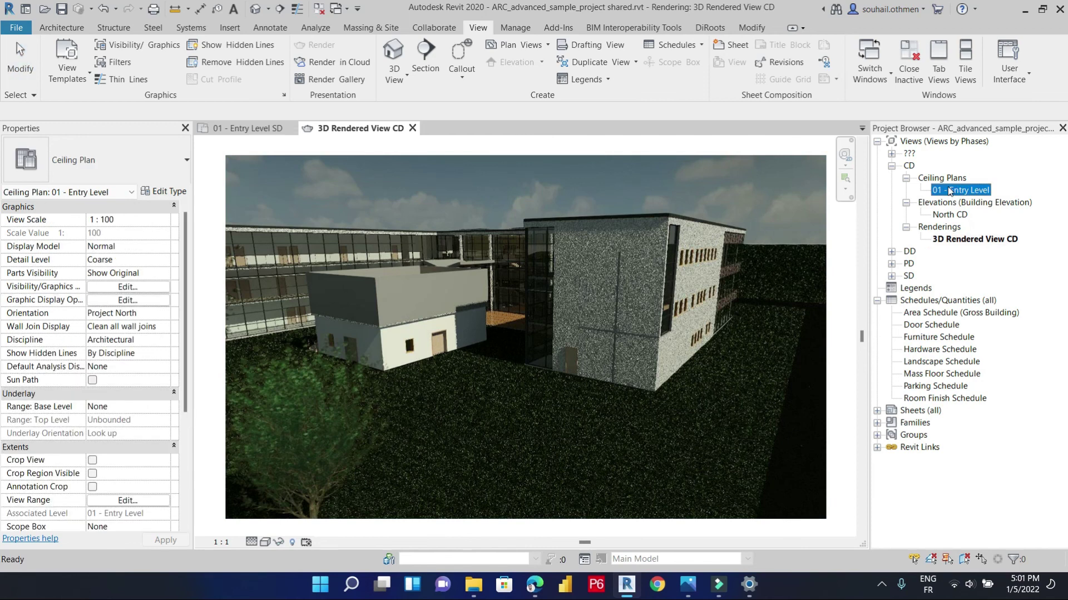
{"action": "double_click", "coordinate": [951, 215]}
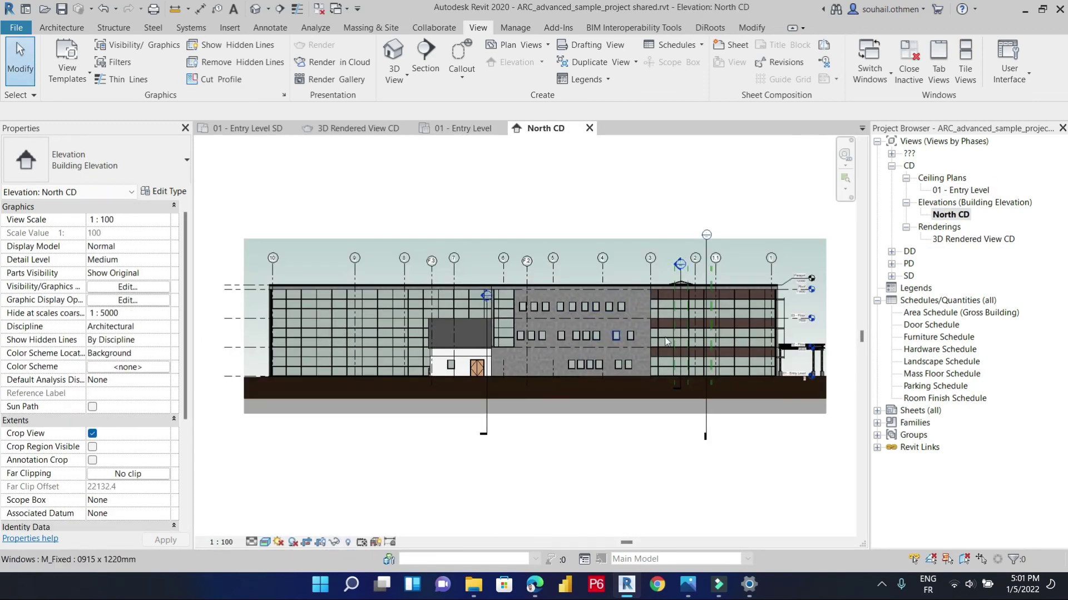
{"action": "left_click", "coordinate": [583, 195]}
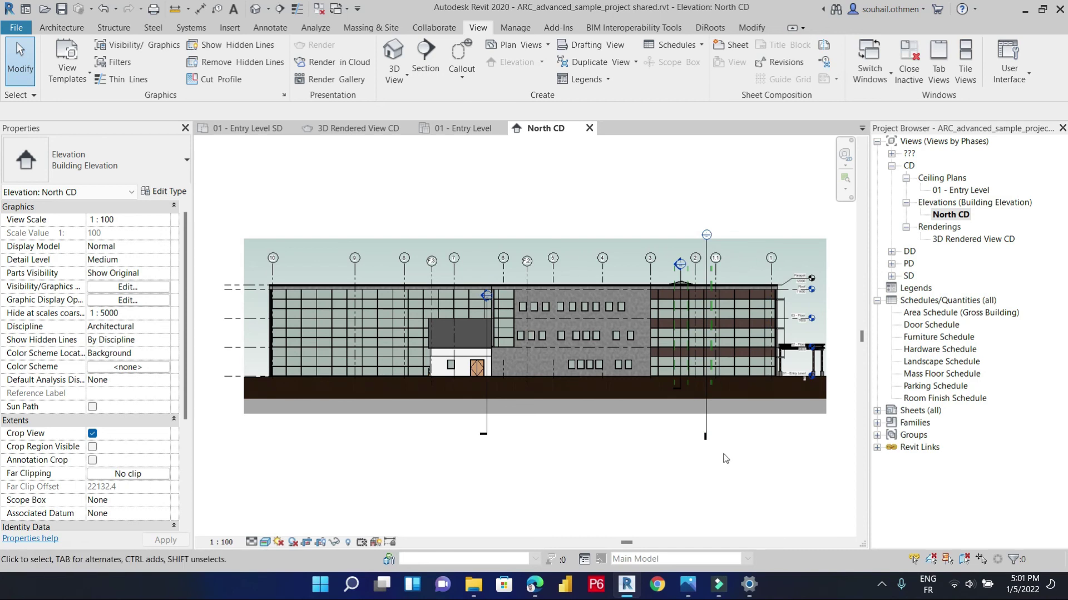
{"action": "middle_click_drag", "start_coordinate": [836, 377], "coordinate": [823, 382]}
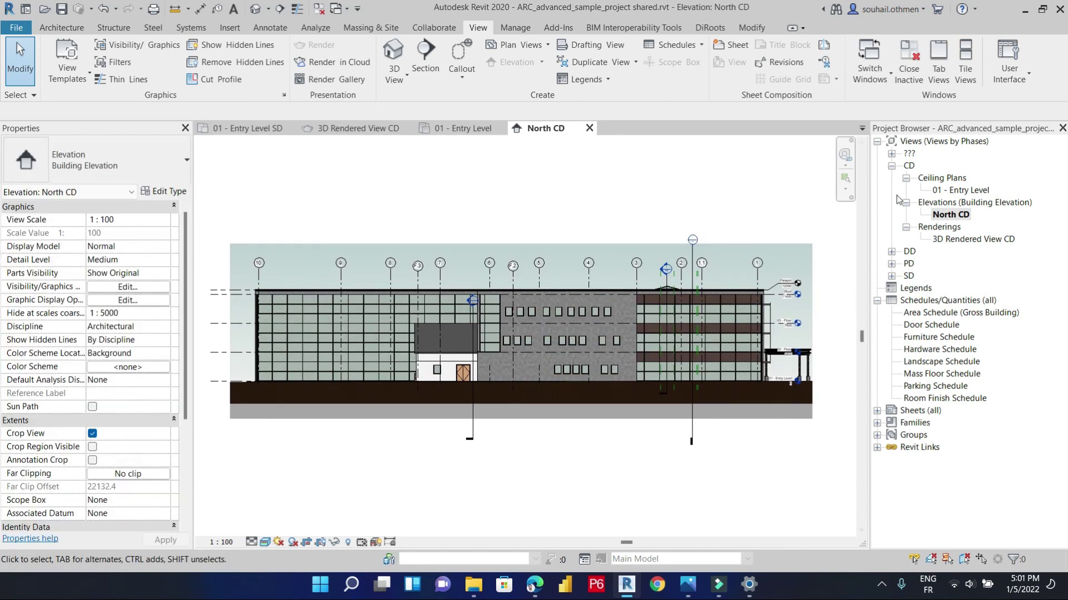